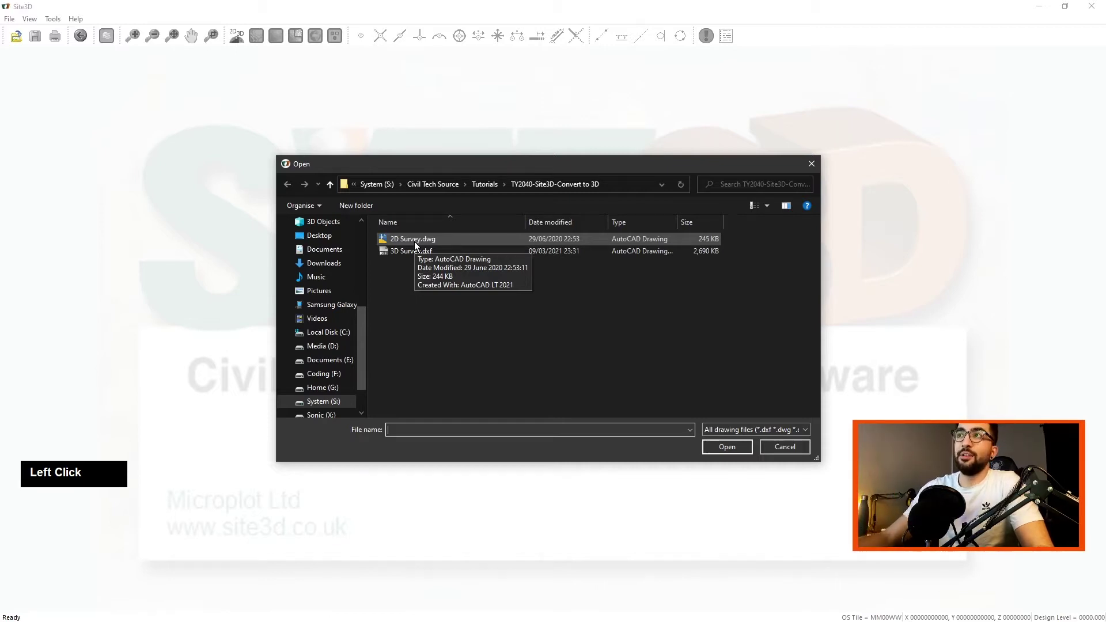
Open the 2D Survey.dwg drawing from the TY2040-Site3D-Convert to 3D folder
left_click(414, 241)
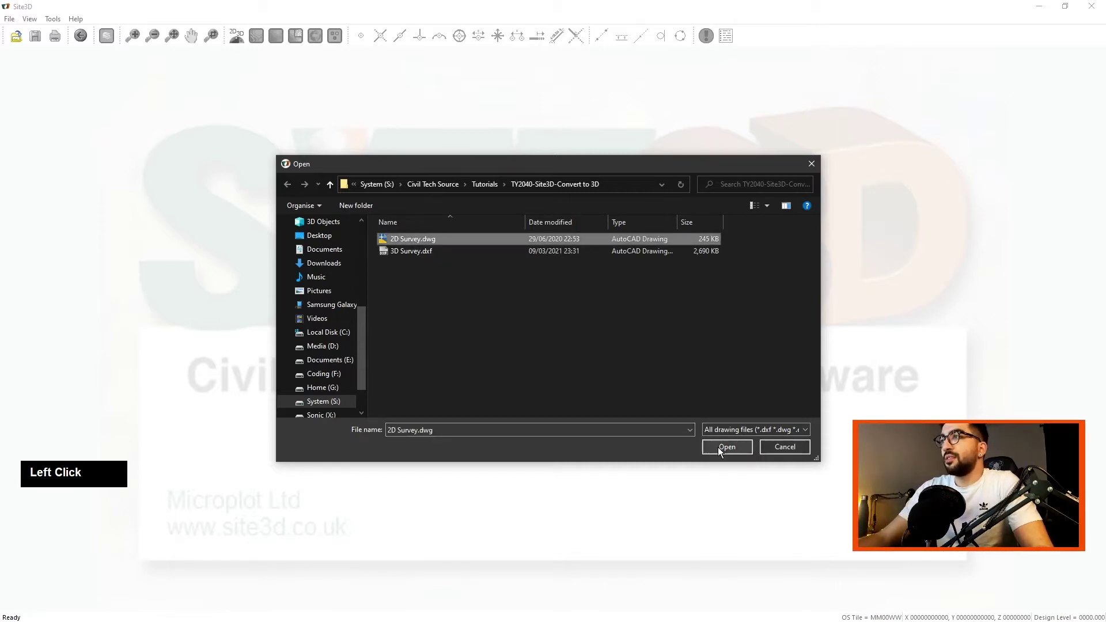
left_click(726, 447)
middle_click(546, 271)
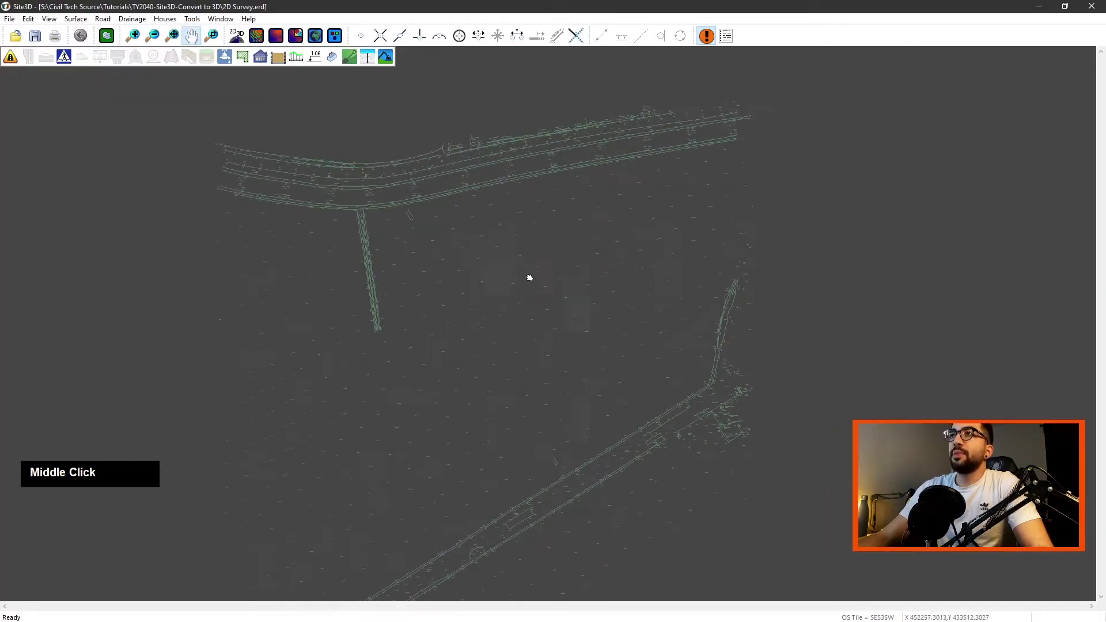
scroll(349, 198, "up", 2)
scroll(432, 239, "down", 3)
middle_click(444, 230)
scroll(405, 225, "up", 2)
scroll(402, 224, "down", 1)
middle_click(426, 222)
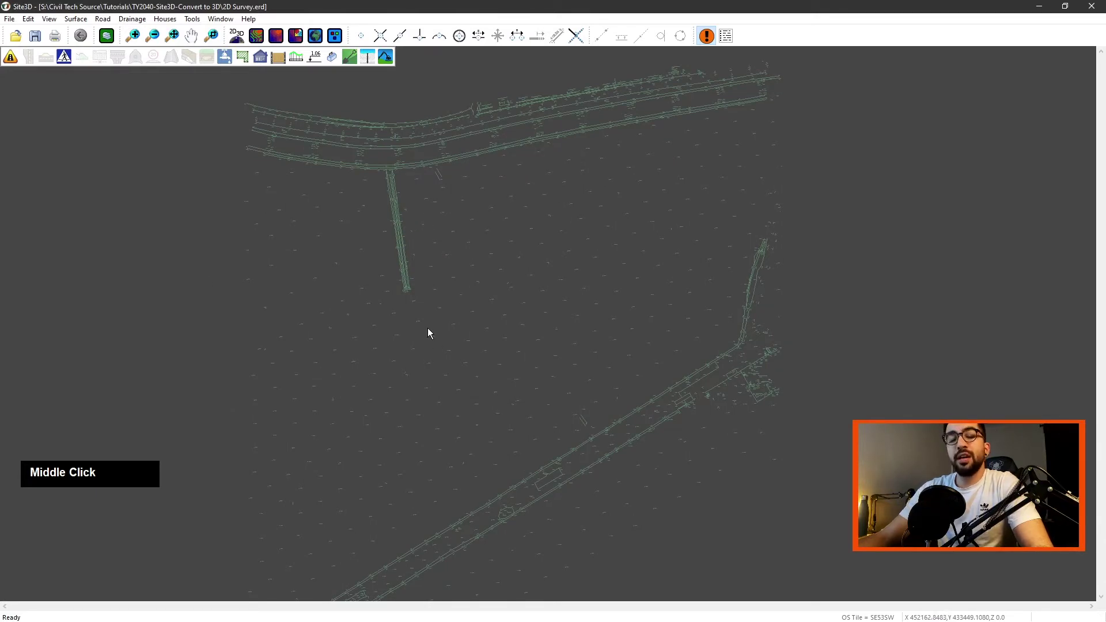
Toggle Colour by Layer on and off while viewing the survey's linework and spot levels
left_click(338, 36)
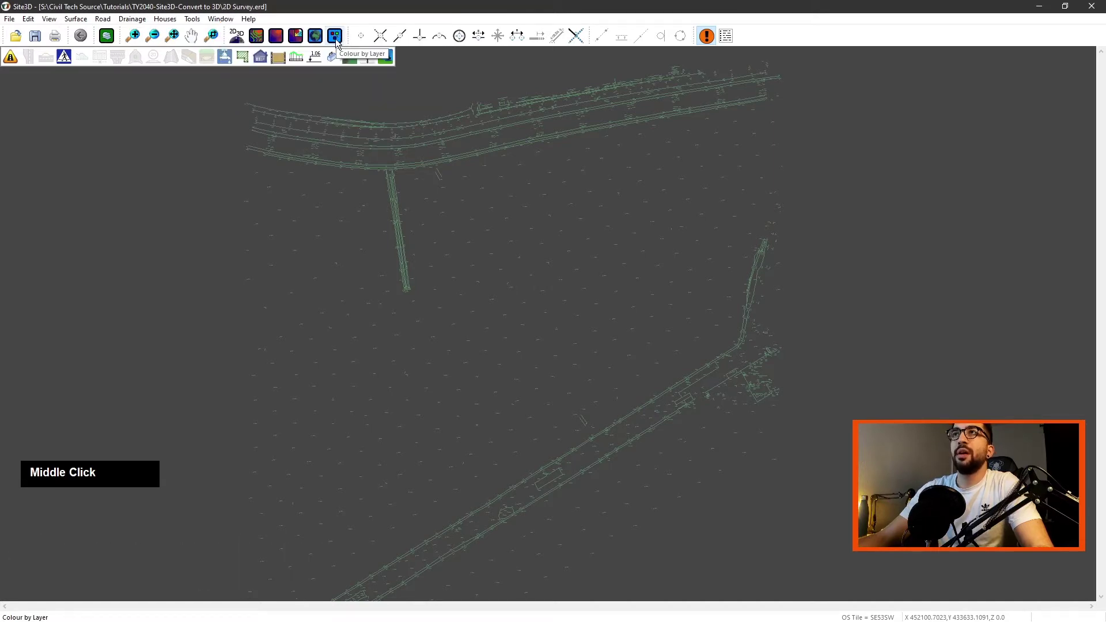
scroll(488, 309, "up", 2)
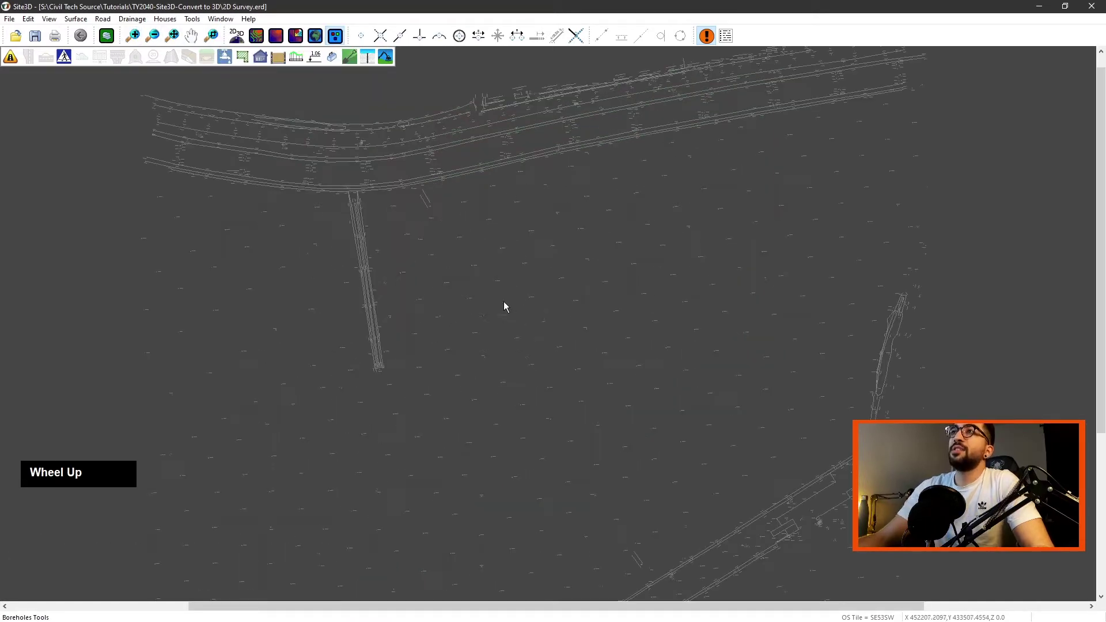
middle_click_drag(565, 161, 452, 240)
scroll(385, 247, "up", 2)
scroll(339, 233, "down", 1)
scroll(503, 202, "down", 2)
scroll(568, 197, "up", 3)
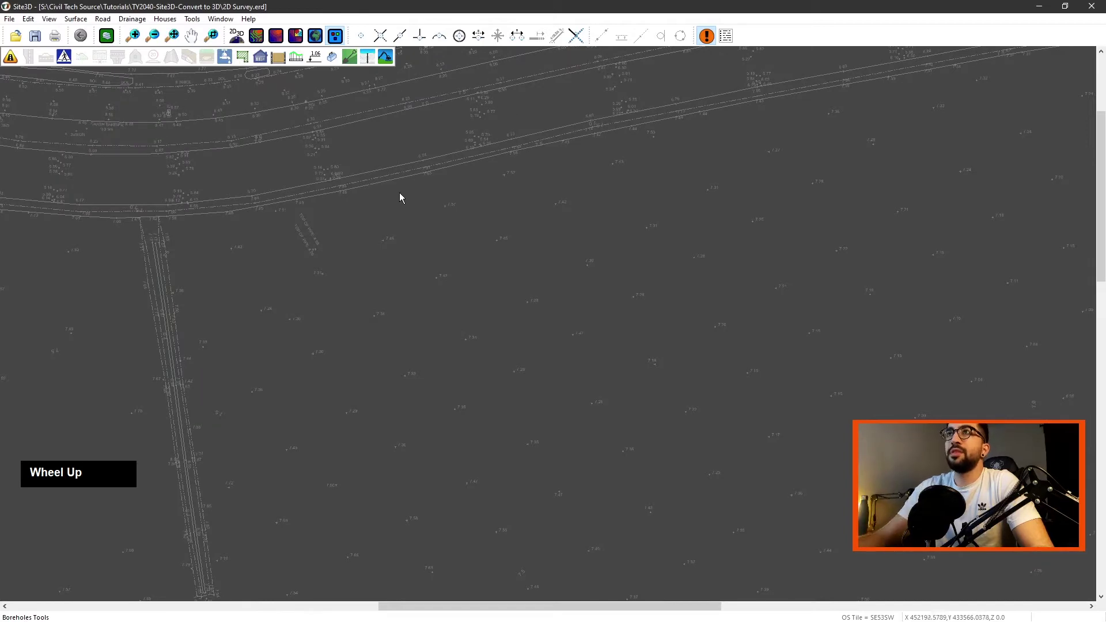
left_click(335, 36)
Examine the survey's level texts along the road and ditch and check the Z coordinate at those points
scroll(476, 268, "down", 3)
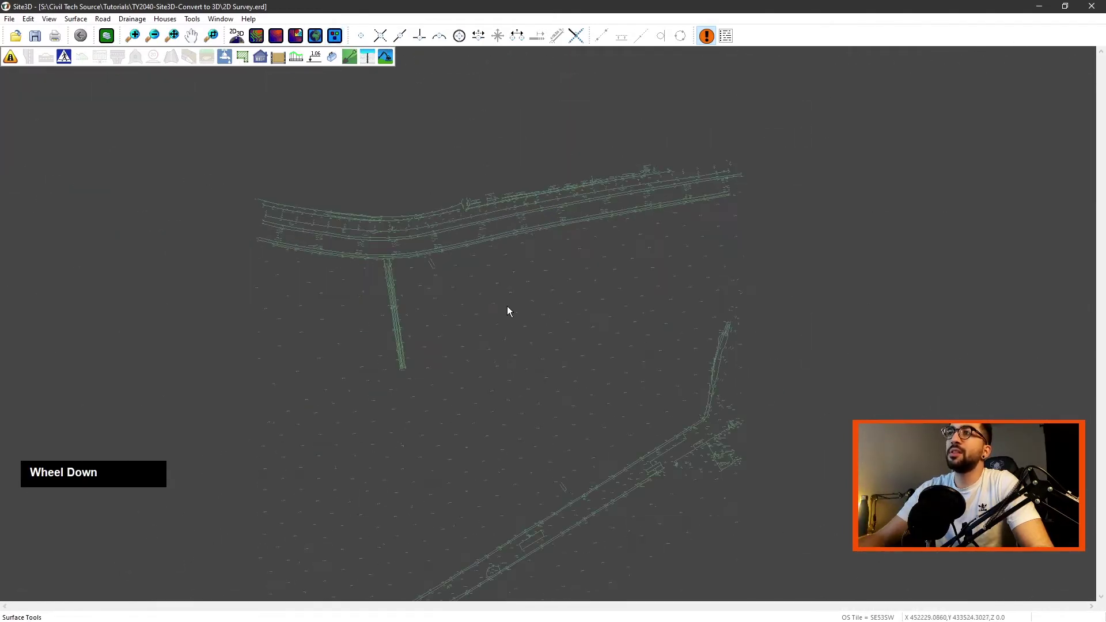
scroll(489, 261, "up", 1)
scroll(488, 254, "up", 1)
mouse_move(319, 294)
middle_mouse_down()
mouse_move(357, 252)
mouse_move(330, 280)
middle_mouse_up()
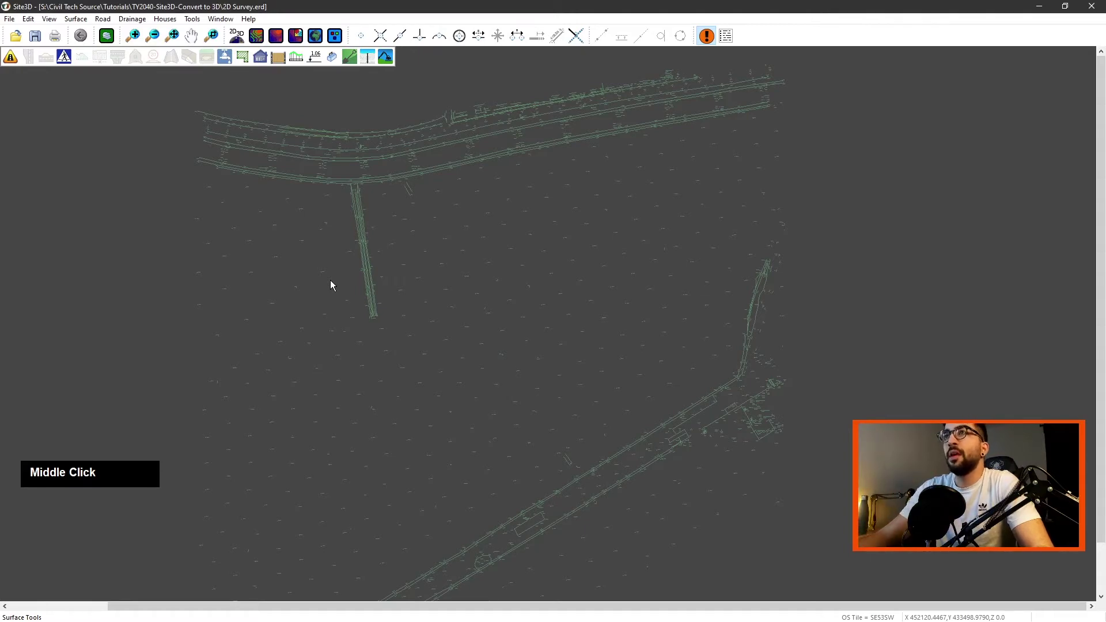
scroll(474, 237, "up", 3)
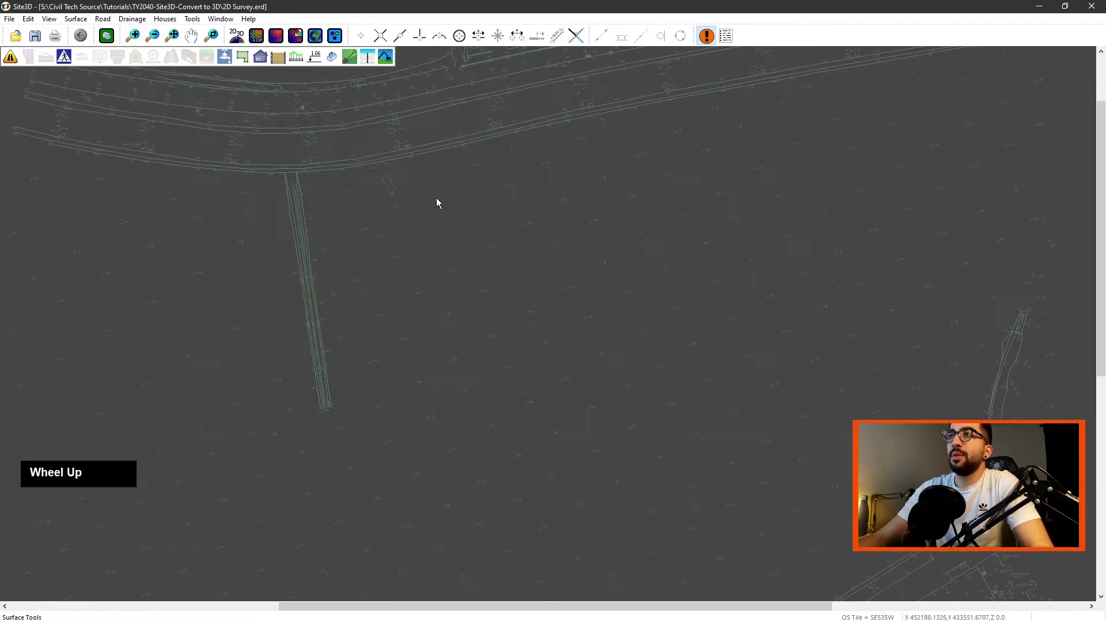
middle_click_drag(175, 237, 270, 326)
scroll(271, 225, "up", 1)
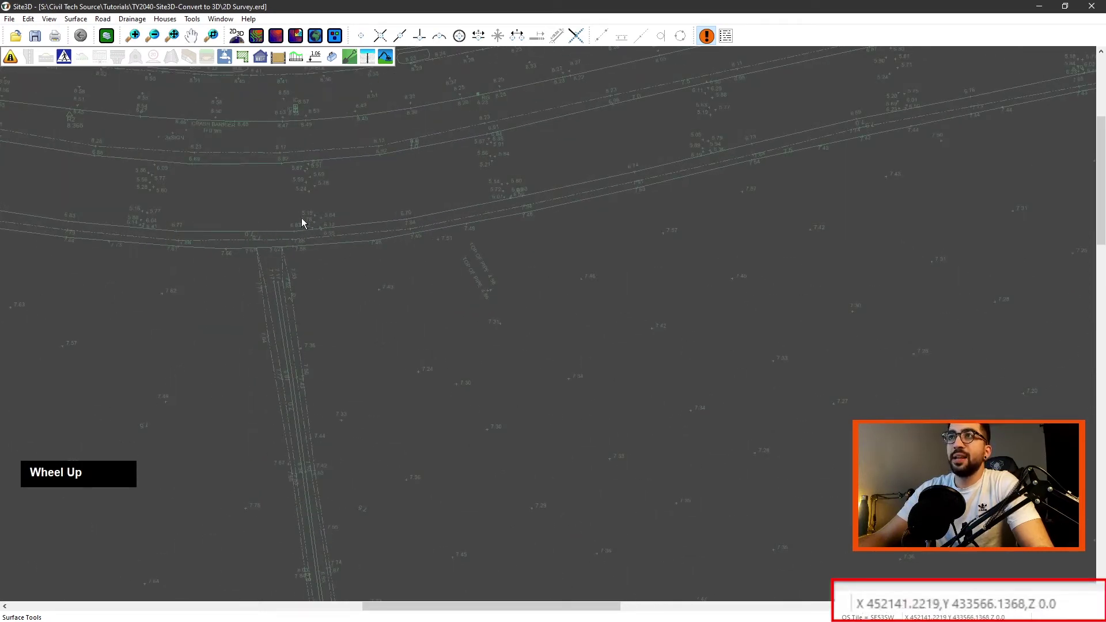
scroll(313, 218, "up", 2)
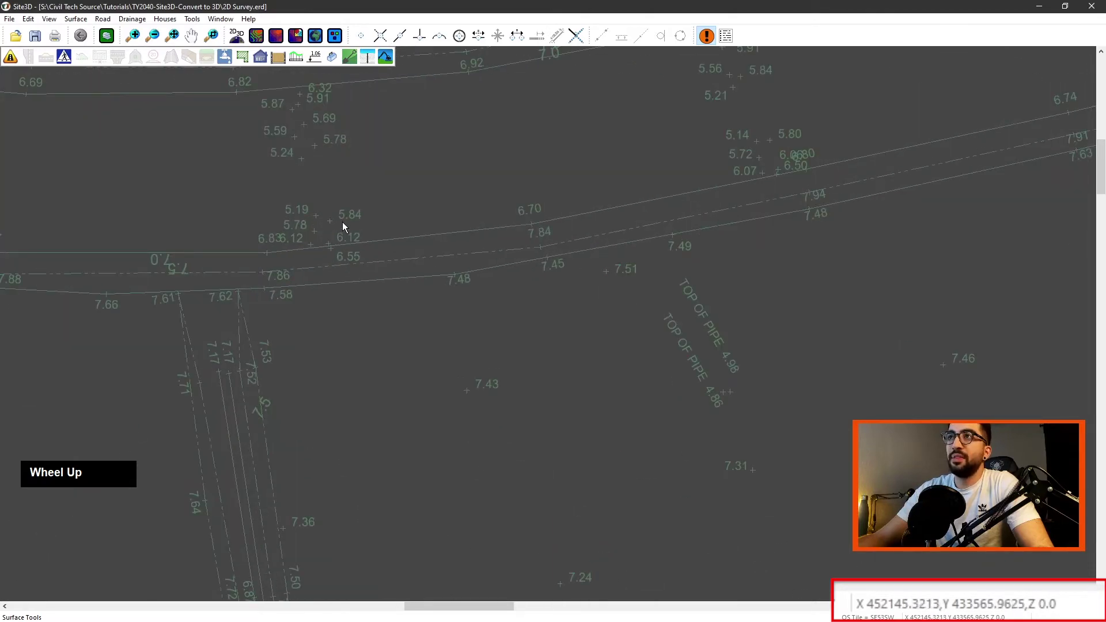
scroll(284, 291, "down", 5)
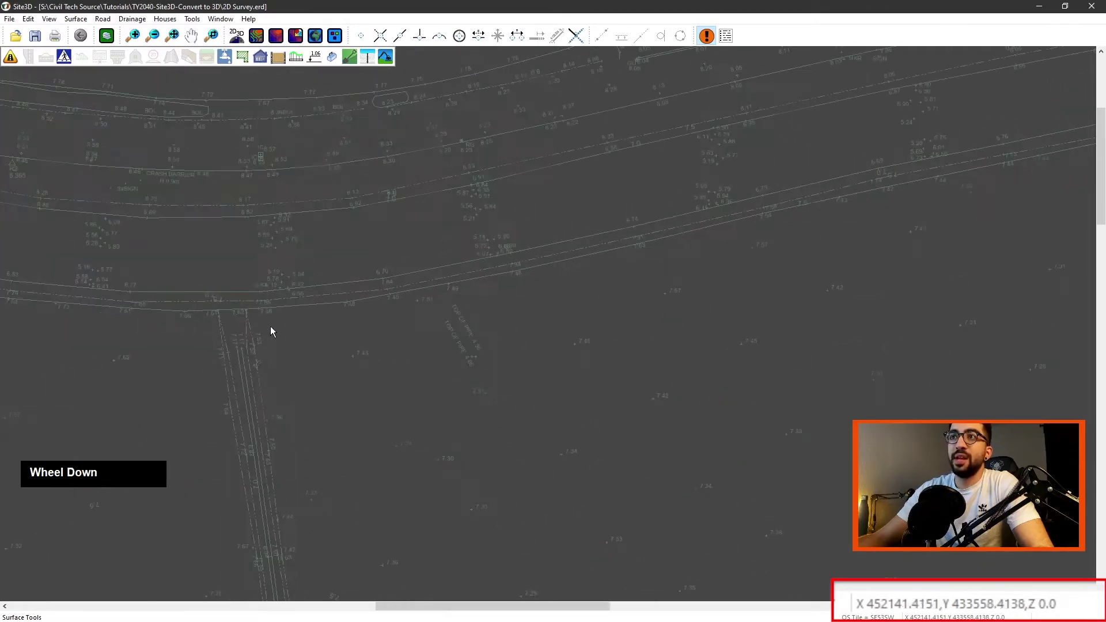
mouse_move(337, 343)
middle_mouse_down()
mouse_move(363, 309)
mouse_move(349, 275)
middle_mouse_up()
scroll(370, 298, "down", 2)
scroll(365, 304, "up", 3)
scroll(329, 268, "up", 1)
scroll(318, 236, "up", 1)
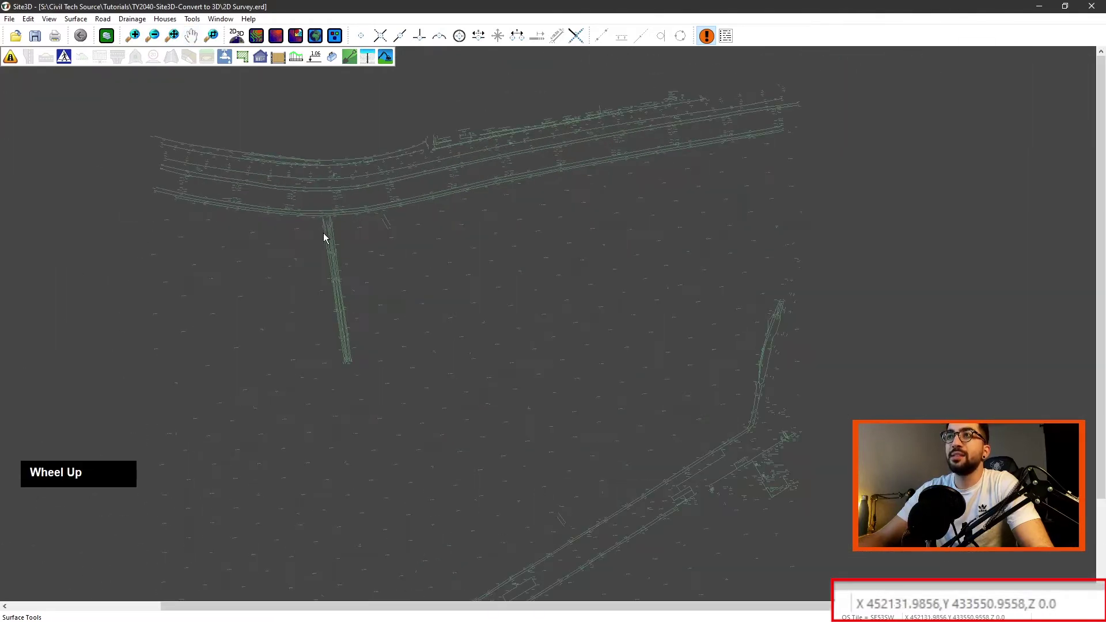
middle_click_drag(318, 237, 438, 274)
scroll(450, 277, "down", 1)
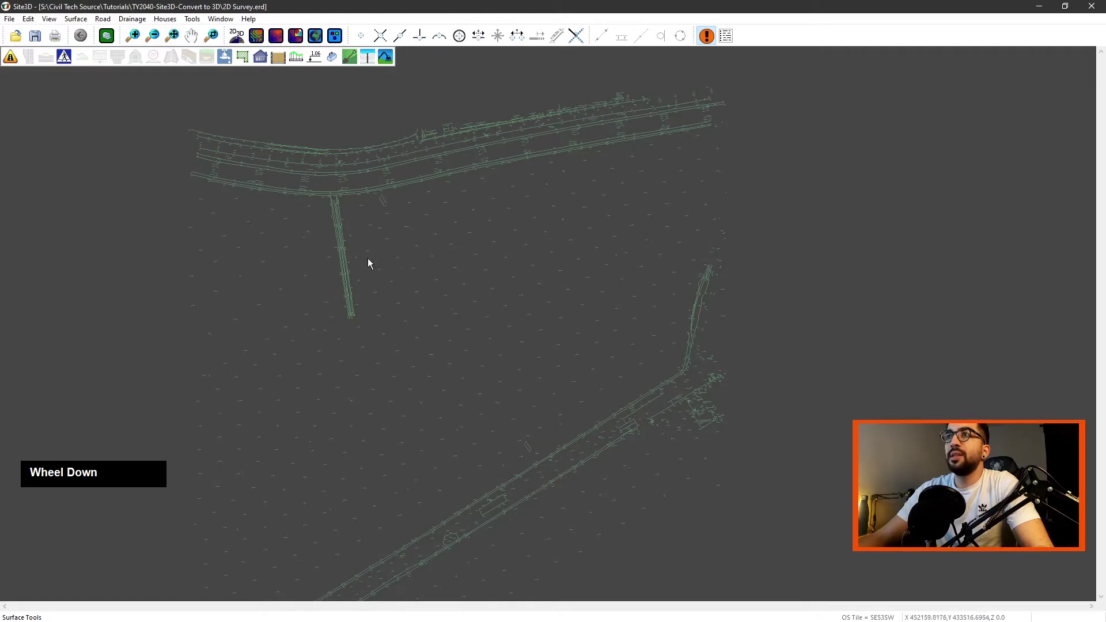
scroll(380, 266, "up", 5)
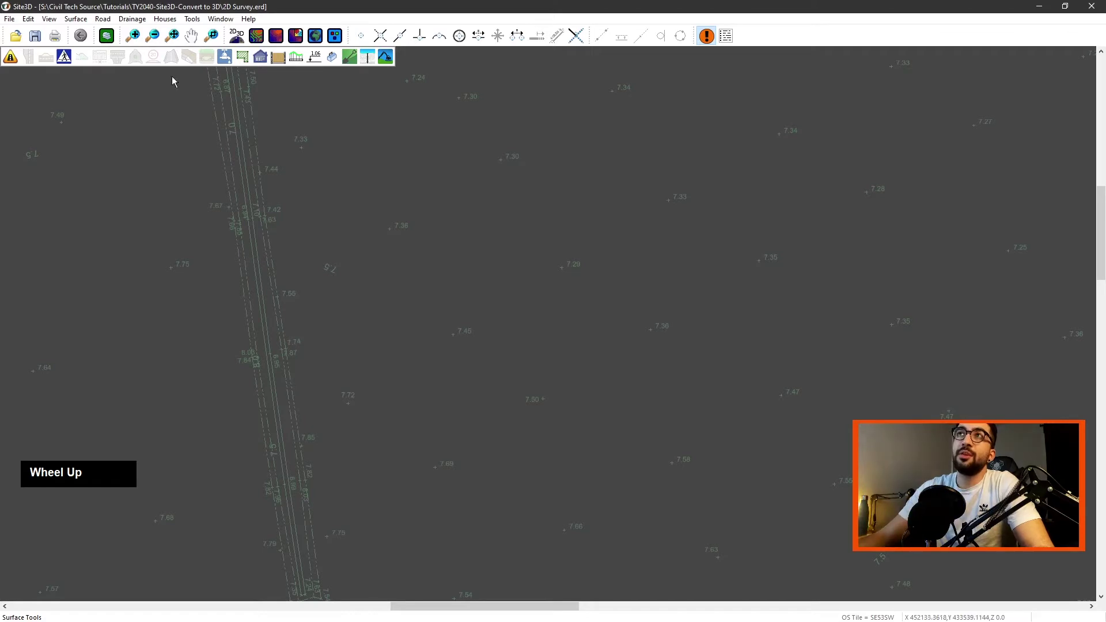
Open the Automatic 2D to 3D Converter for 2D Survey.dwg and check its preview and maximum and minimum text levels
left_click(238, 39)
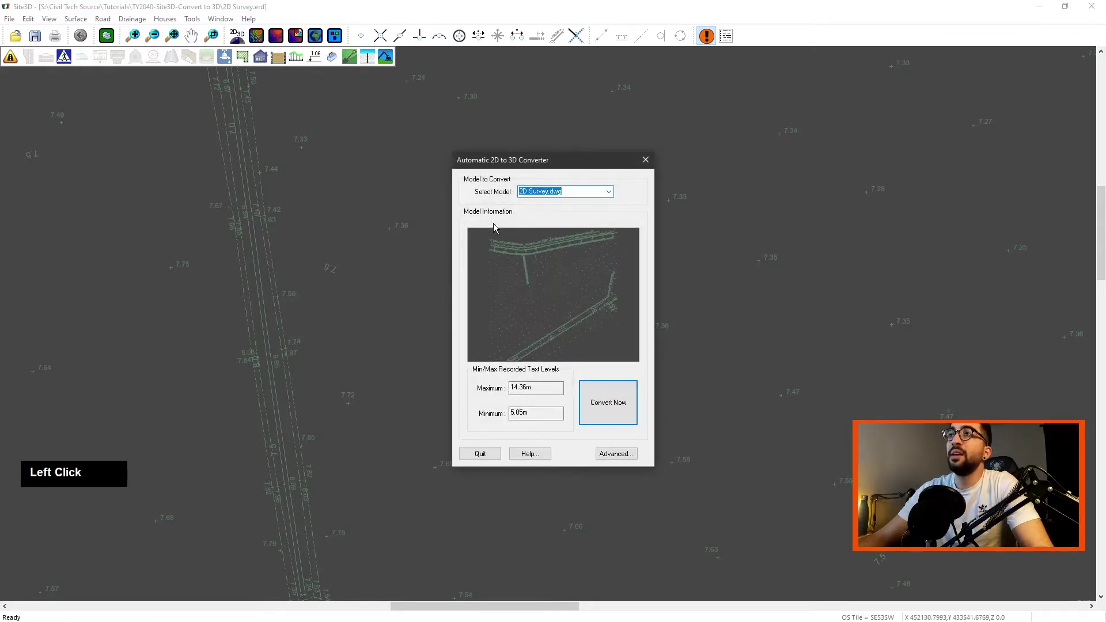
left_click_drag(530, 165, 426, 161)
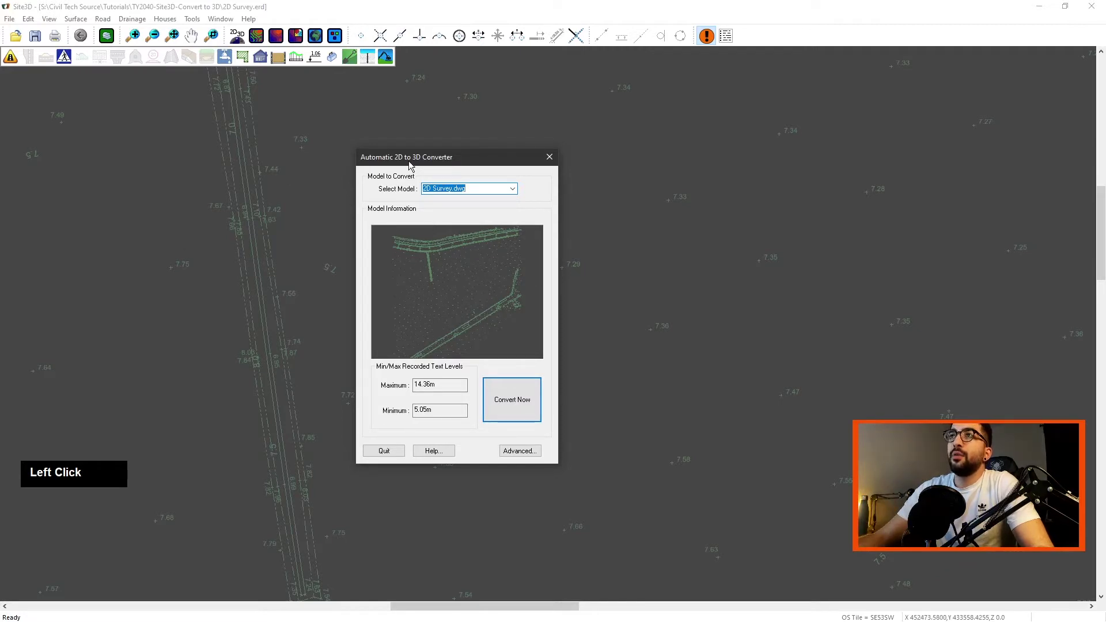
double_click(512, 188)
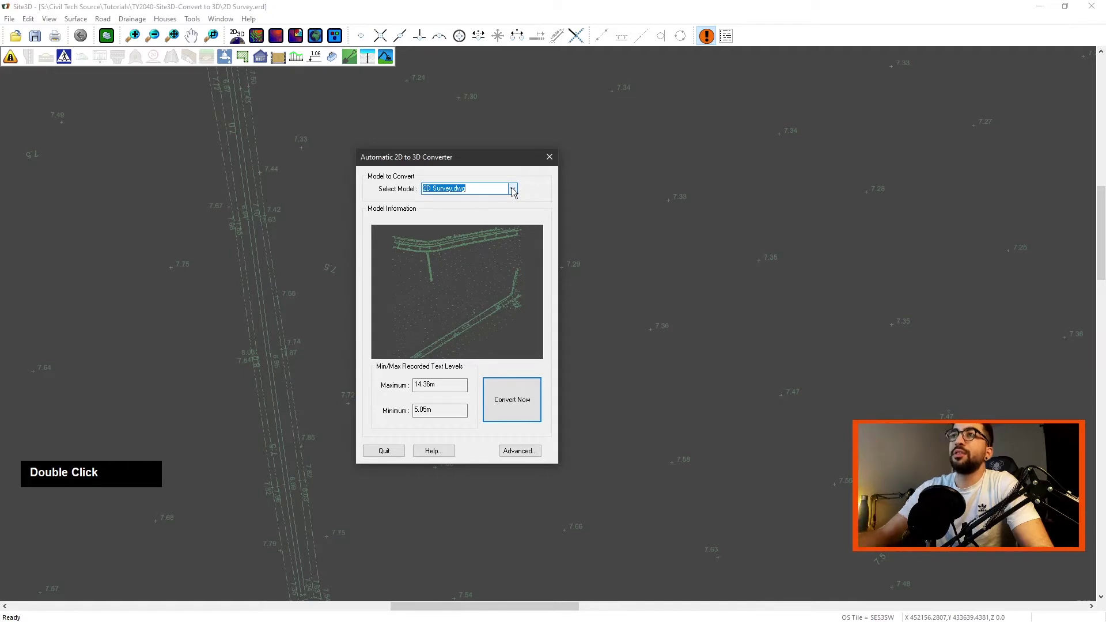
scroll(464, 273, "up", 4)
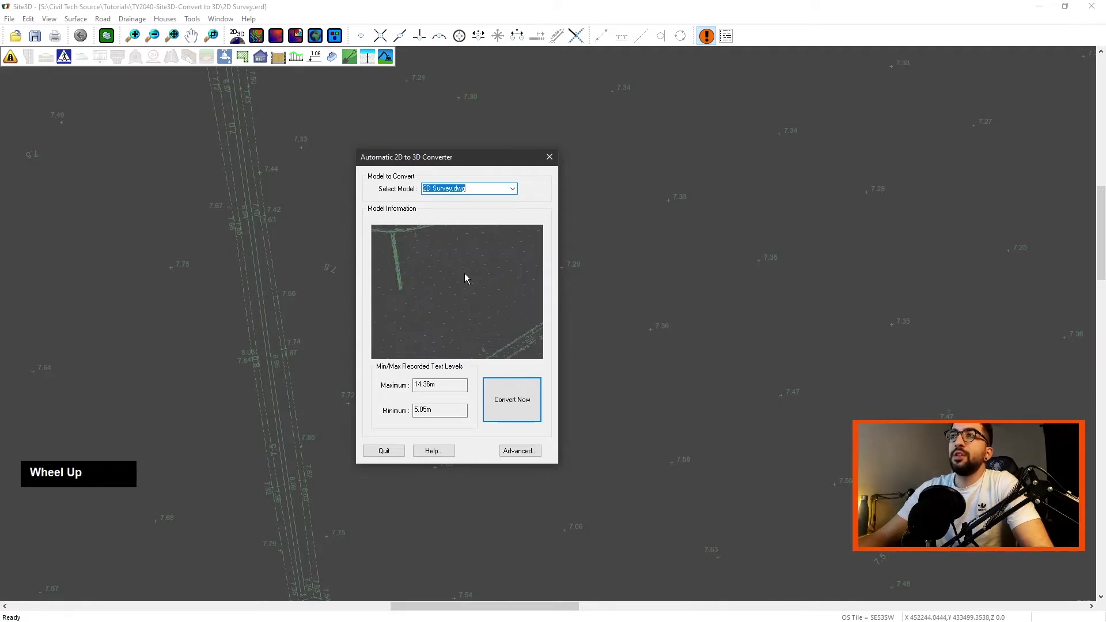
middle_click_drag(416, 260, 467, 280)
scroll(467, 280, "up", 1)
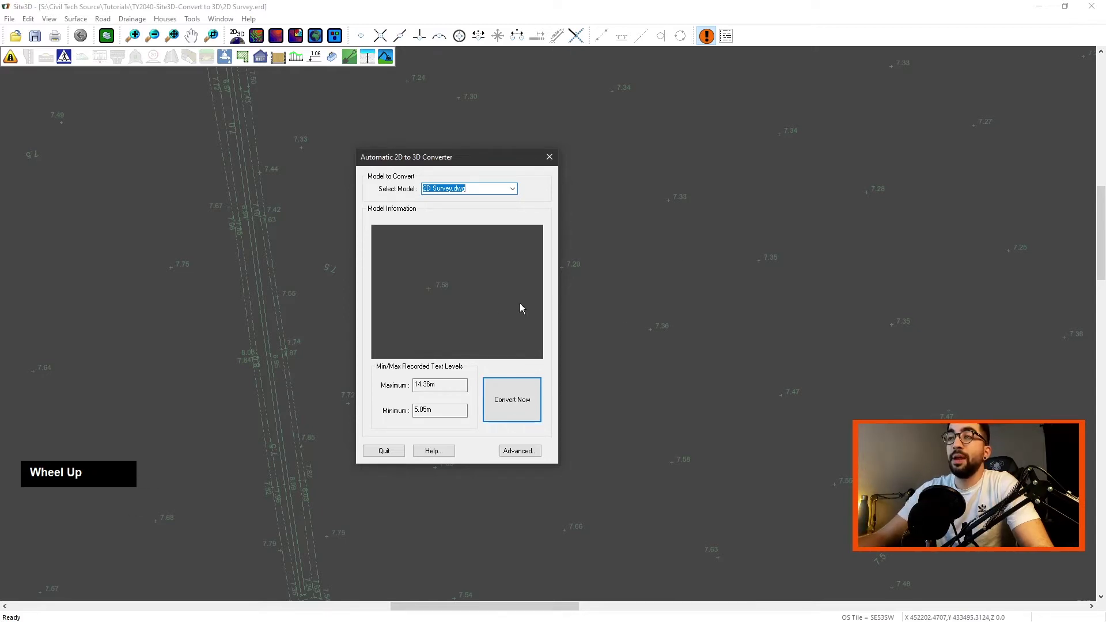
left_click_drag(454, 384, 369, 385)
left_click_drag(449, 409, 291, 405)
left_click_drag(448, 384, 320, 379)
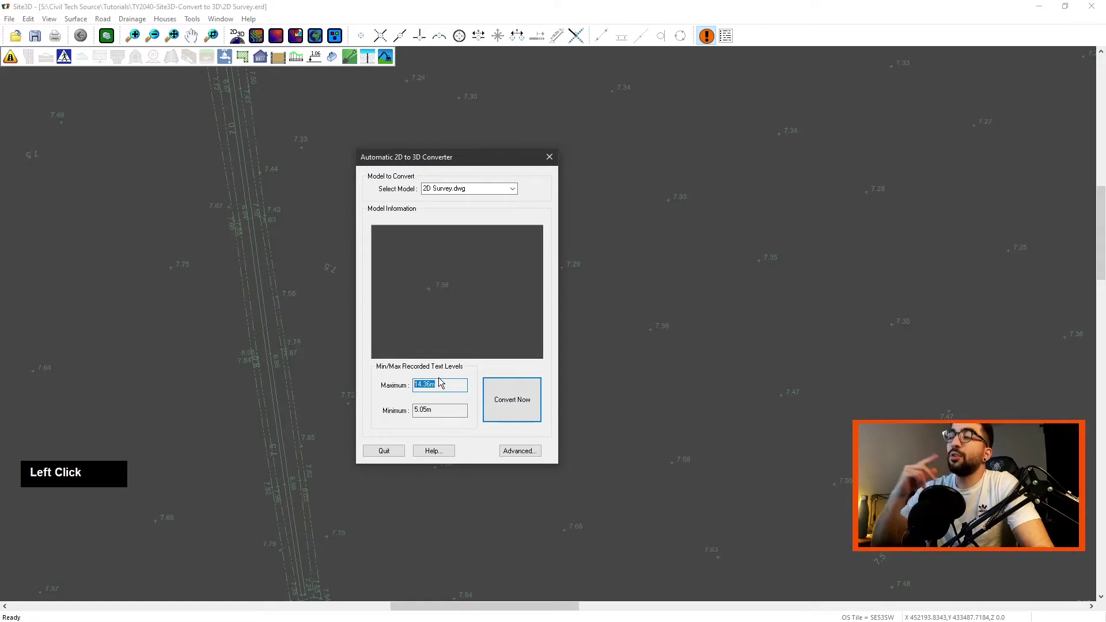
Show the converter's advanced options and review the useful blocks against the spot level crosses, keeping p_z selected
left_click(514, 454)
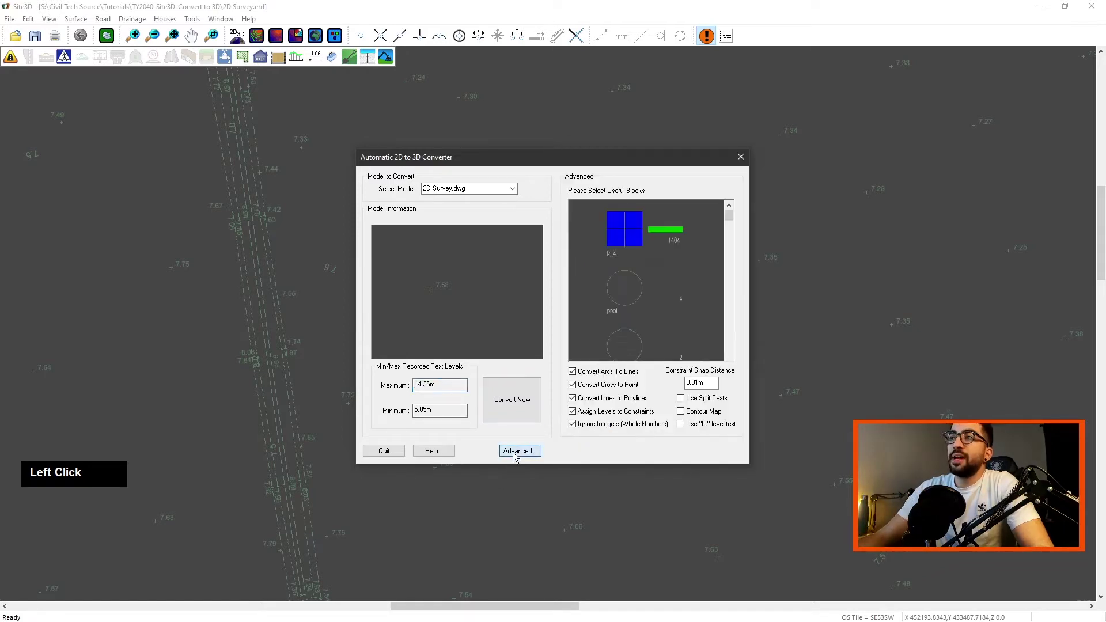
left_click_drag(588, 157, 528, 151)
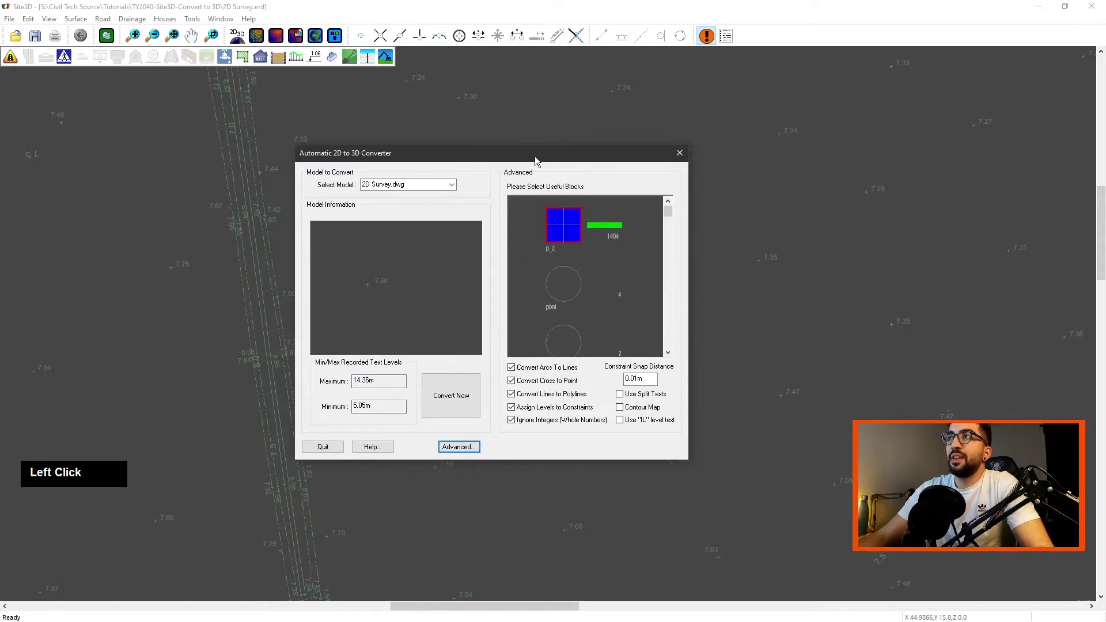
left_click(563, 283)
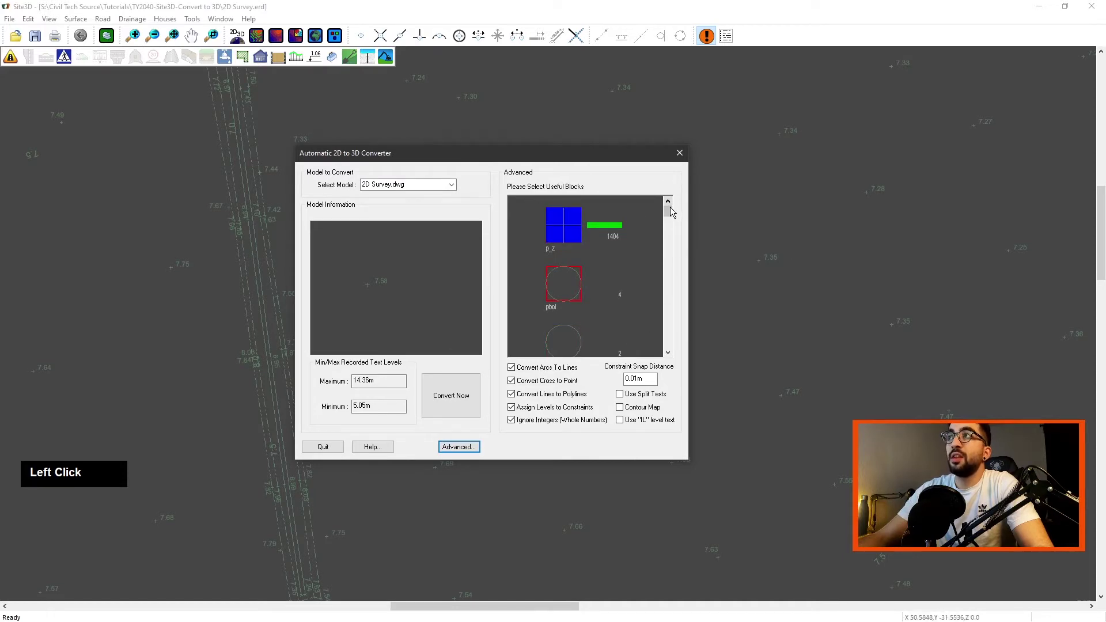
left_click(574, 229)
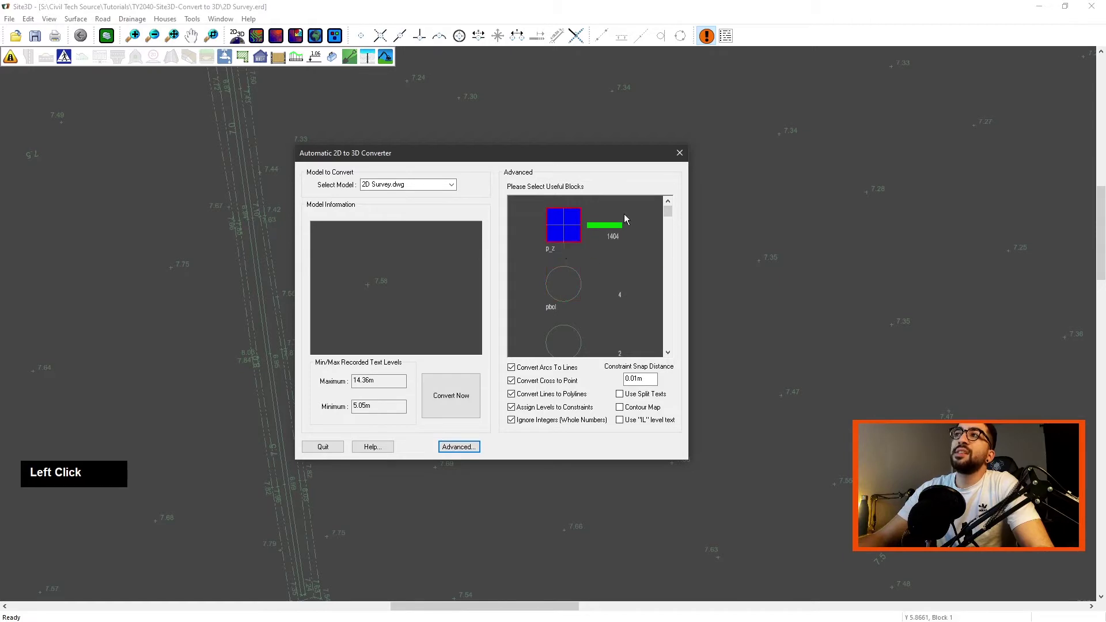
left_click(595, 295)
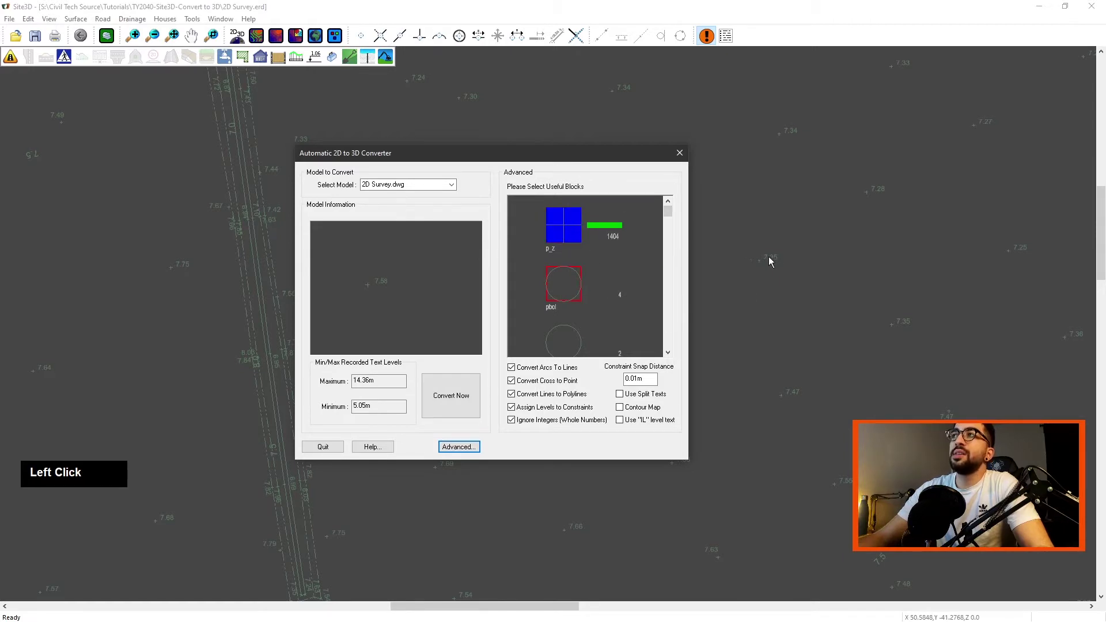
scroll(345, 291, "up", 3)
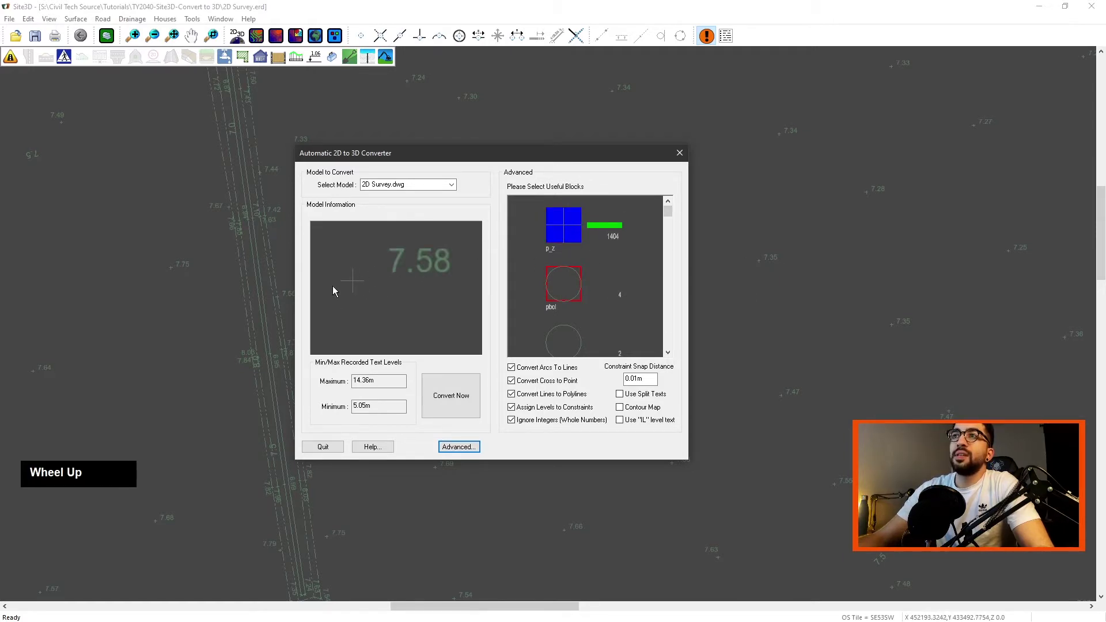
left_click(588, 230)
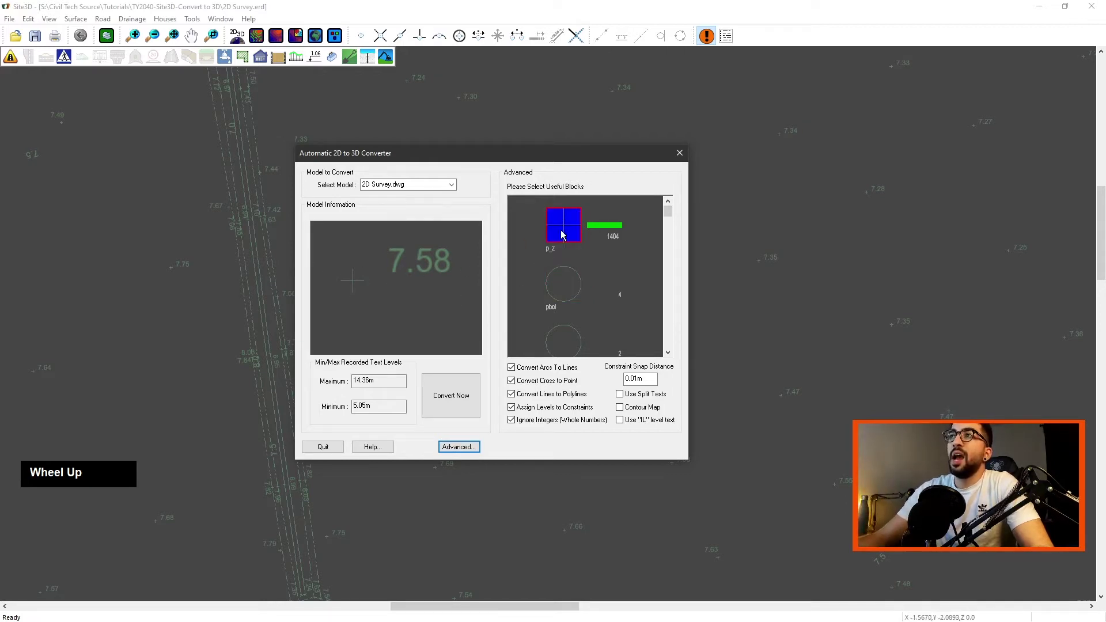
left_click(570, 293)
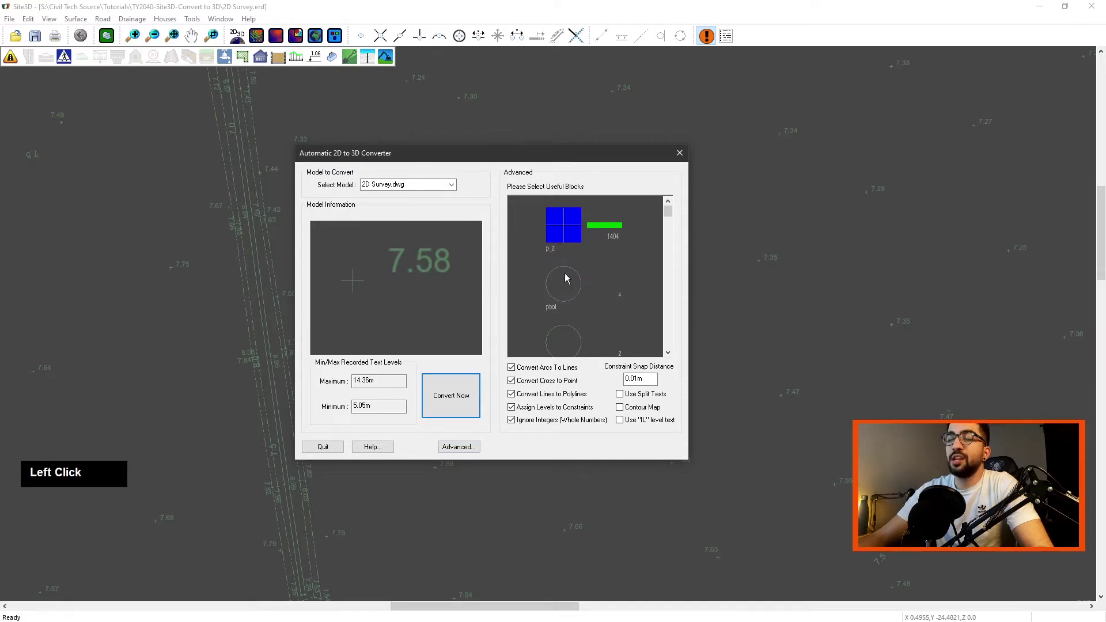
double_click(573, 235)
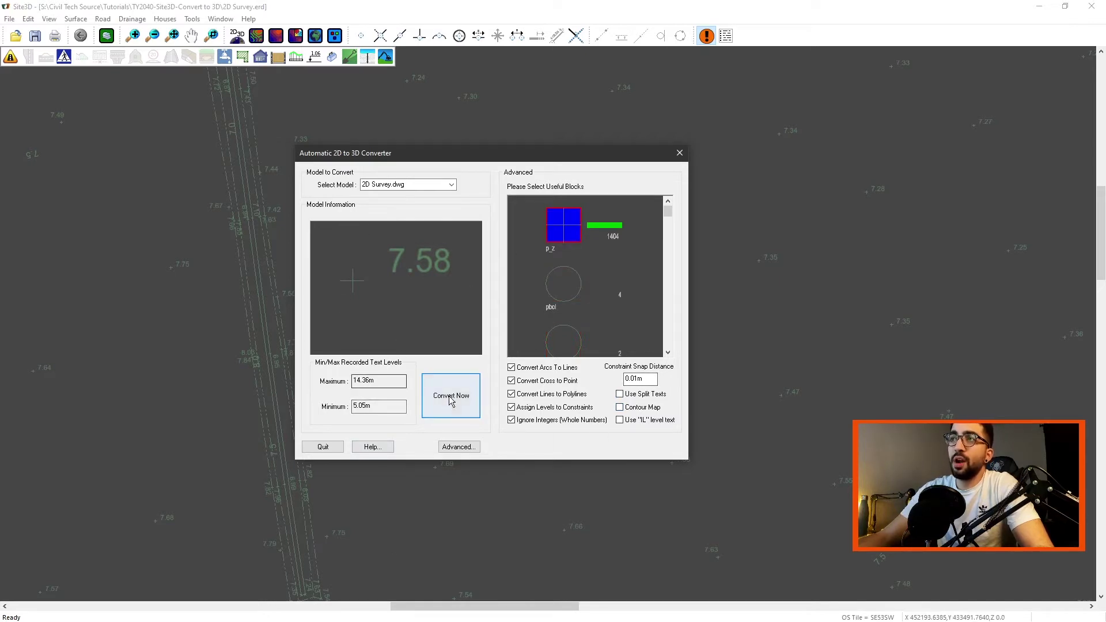
Consult the converter's help page for explanations of the advanced conversion options
left_click(382, 452)
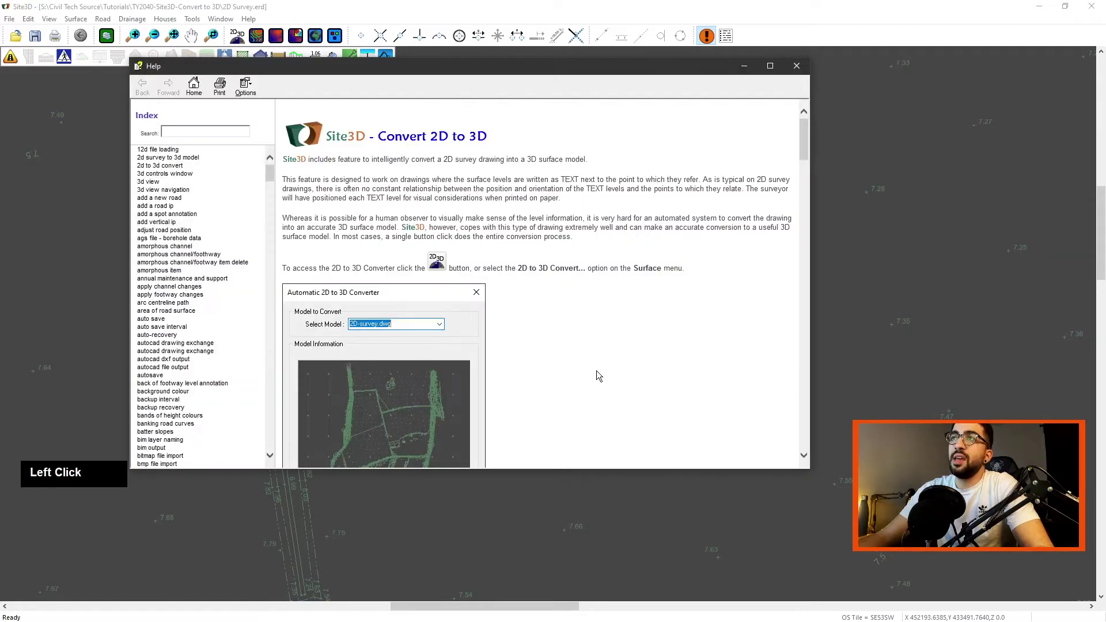
scroll(517, 369, "down", 10)
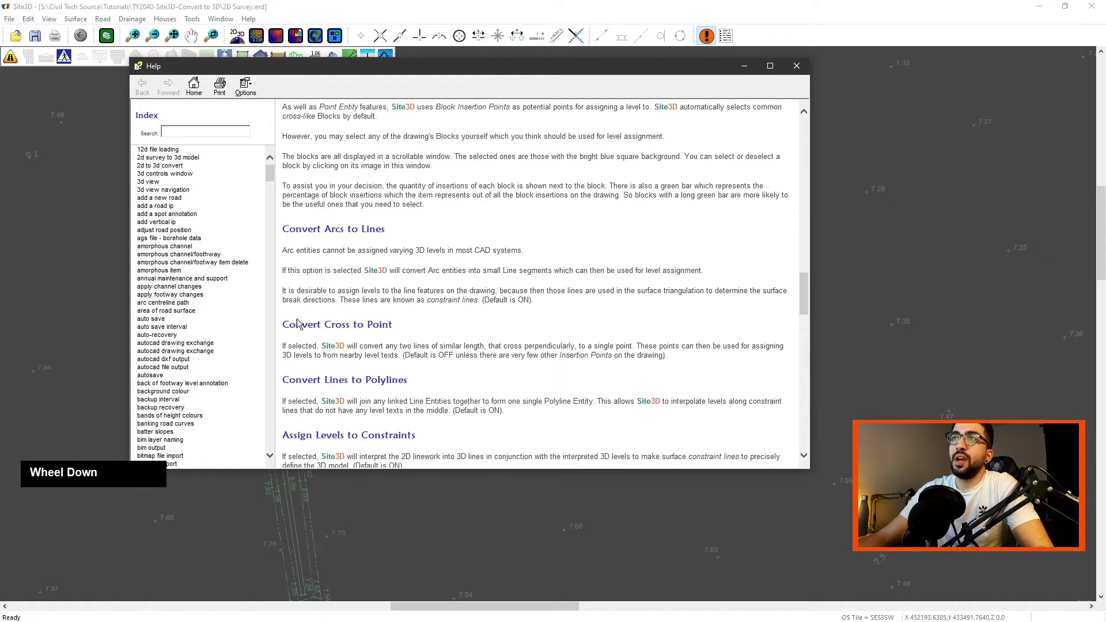
scroll(303, 228, "down", 15)
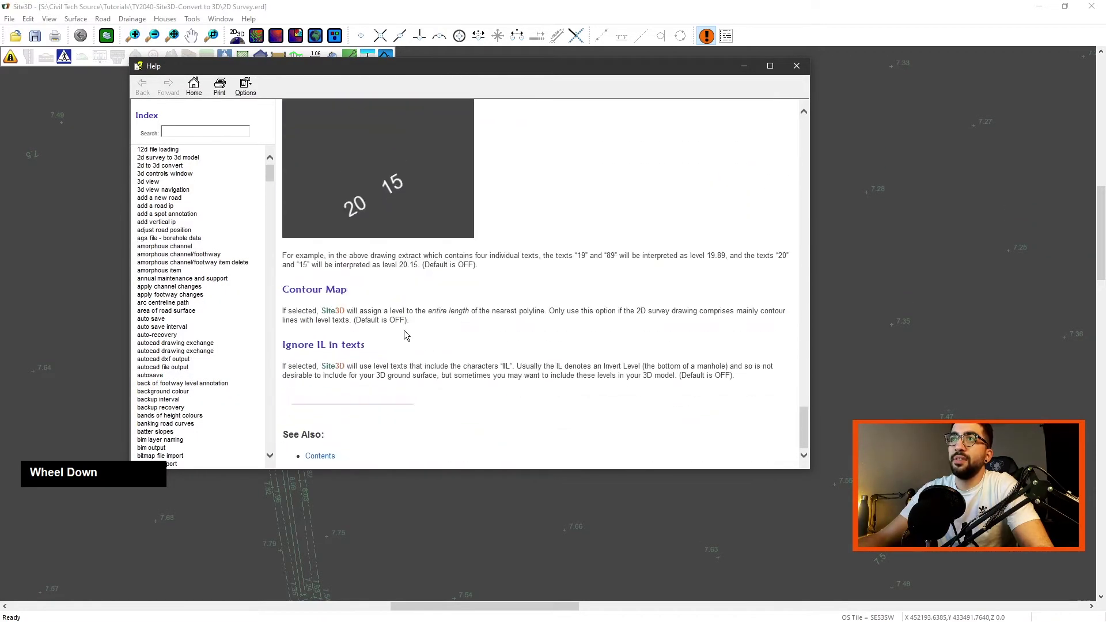
scroll(541, 391, "up", 8)
left_click(796, 65)
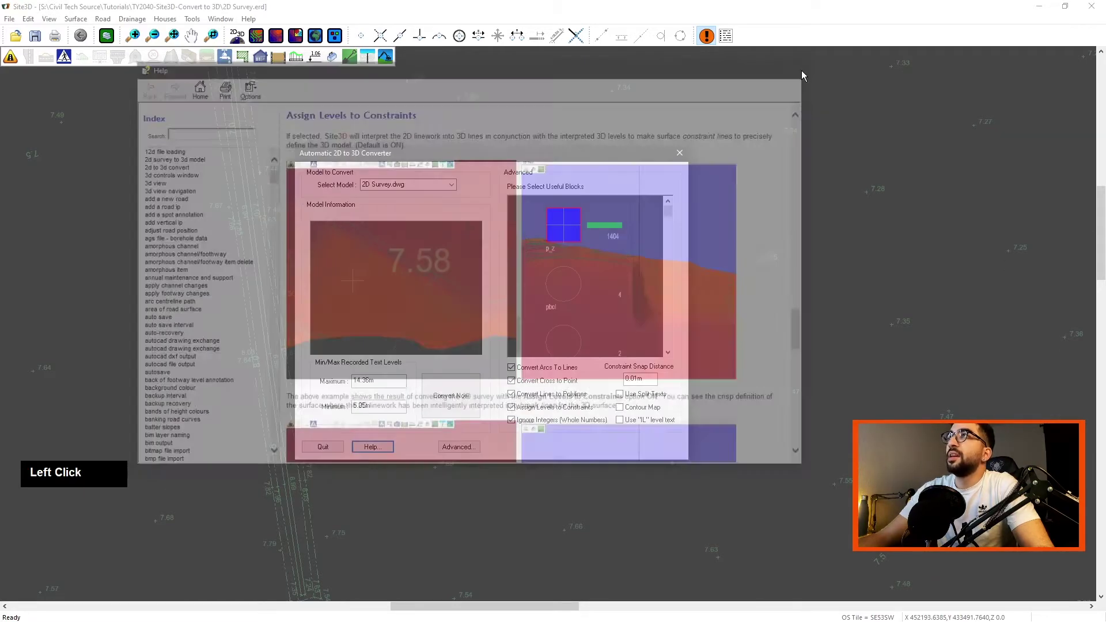
Run the 2D to 3D conversion of 2D Survey.dwg and widen the plan view beside the 3D view
left_click(452, 396)
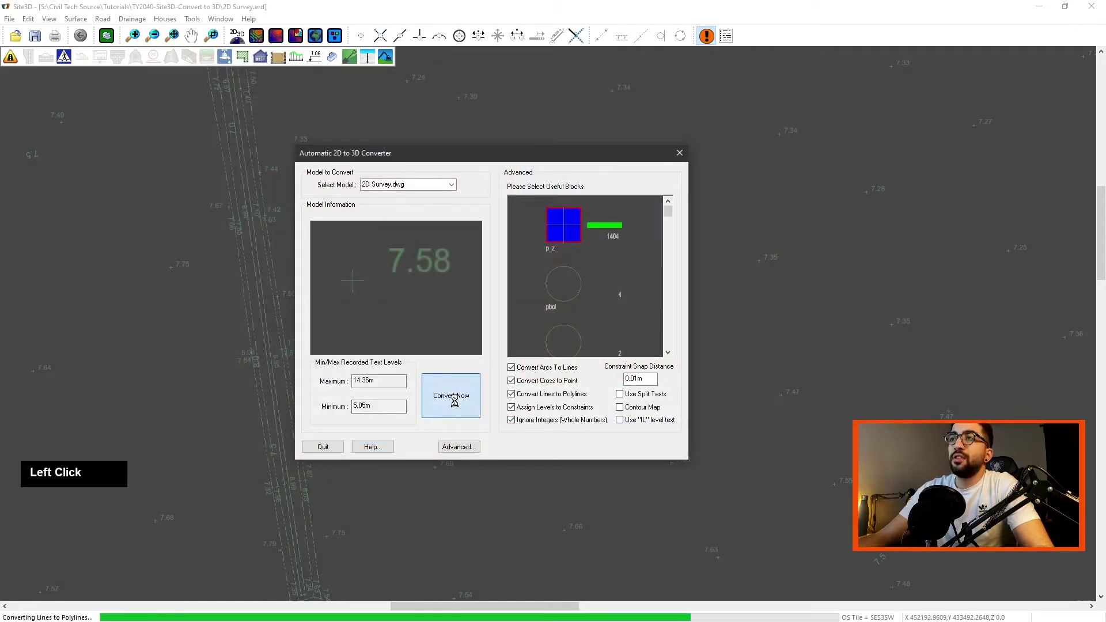
scroll(469, 367, "down", 3)
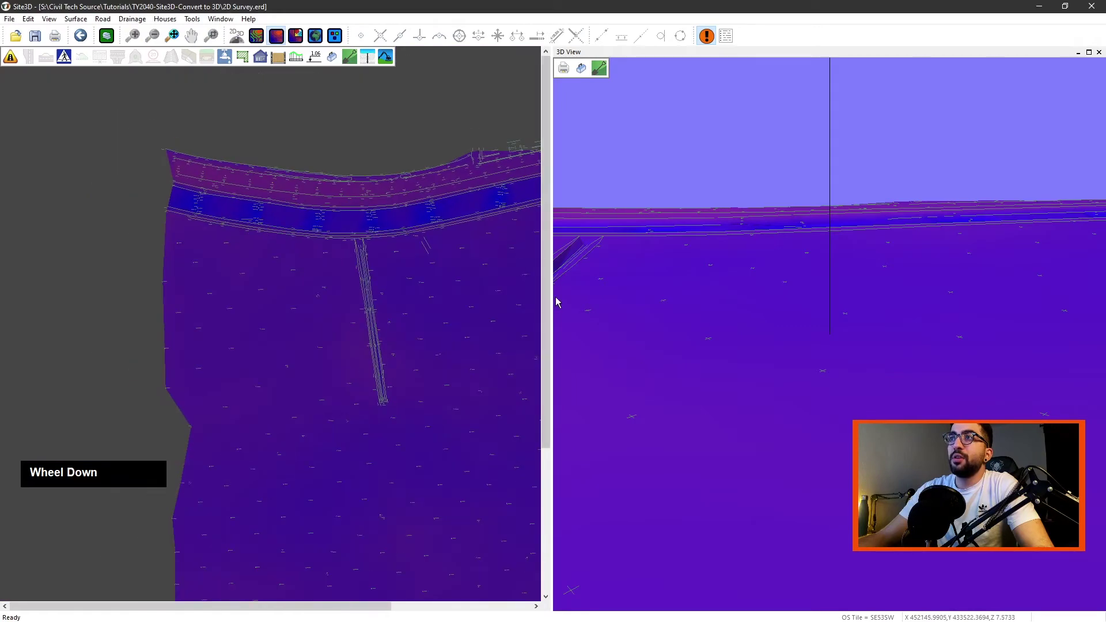
left_click_drag(553, 296, 606, 296)
scroll(513, 301, "down", 2)
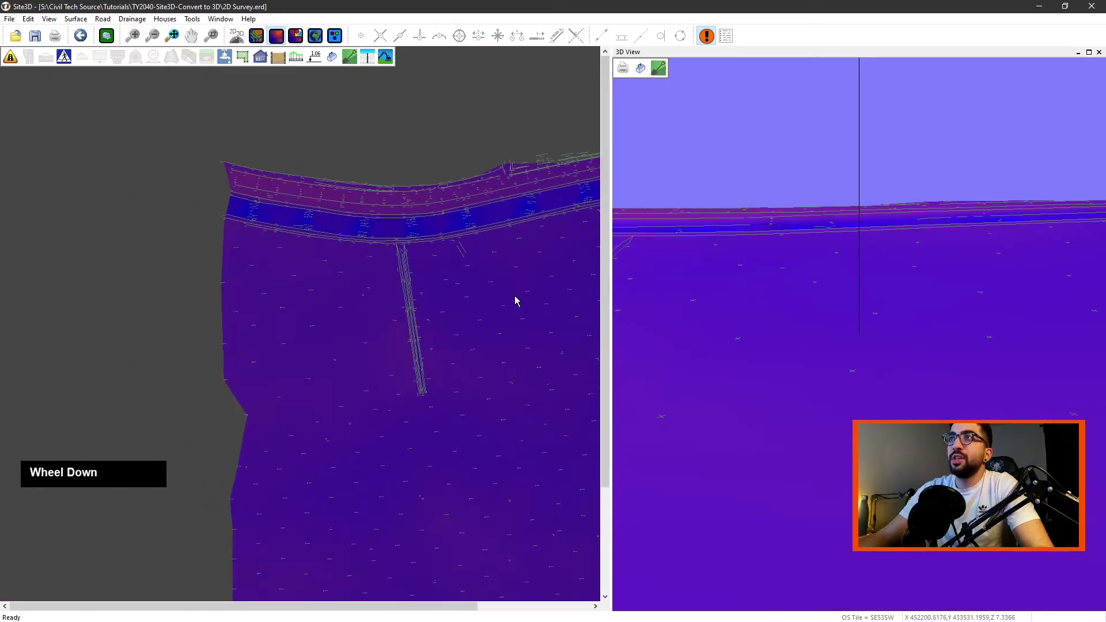
middle_click_drag(513, 301, 334, 278)
scroll(264, 242, "down", 1)
scroll(301, 192, "down", 1)
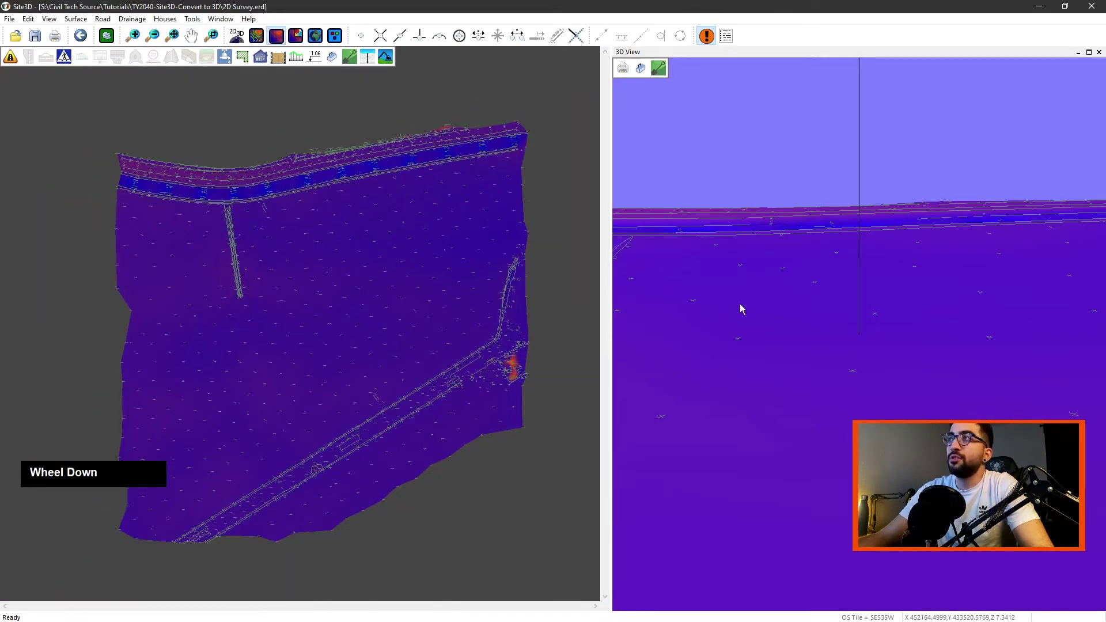
Examine the converted surface in the 3D view, from the whole site to a close-up of the side ditch
scroll(738, 304, "down", 4)
middle_click_drag(815, 369, 827, 364)
scroll(814, 368, "down", 2)
left_click(676, 217)
scroll(725, 298, "down", 2)
scroll(357, 284, "up", 2)
scroll(358, 284, "down", 2)
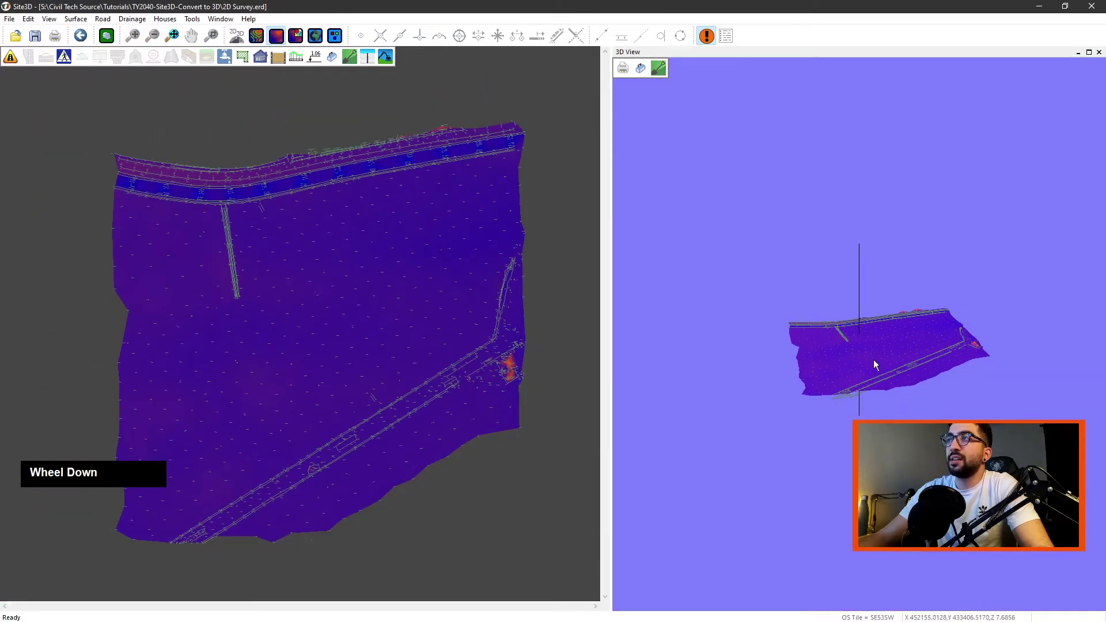
scroll(864, 361, "up", 2)
scroll(876, 361, "down", 1)
scroll(853, 329, "up", 3)
middle_click_drag(791, 353, 1001, 293)
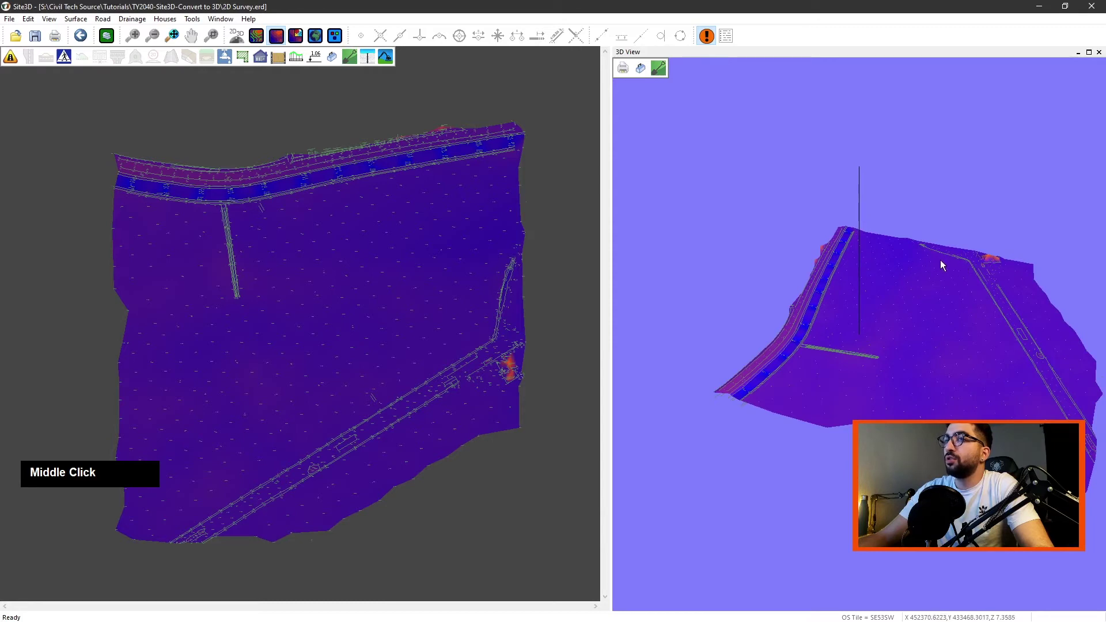
left_click_drag(898, 225, 873, 221)
scroll(739, 331, "up", 5)
middle_click_drag(739, 332, 775, 279)
left_click_drag(776, 279, 760, 223)
scroll(760, 223, "down", 3)
scroll(753, 254, "up", 3)
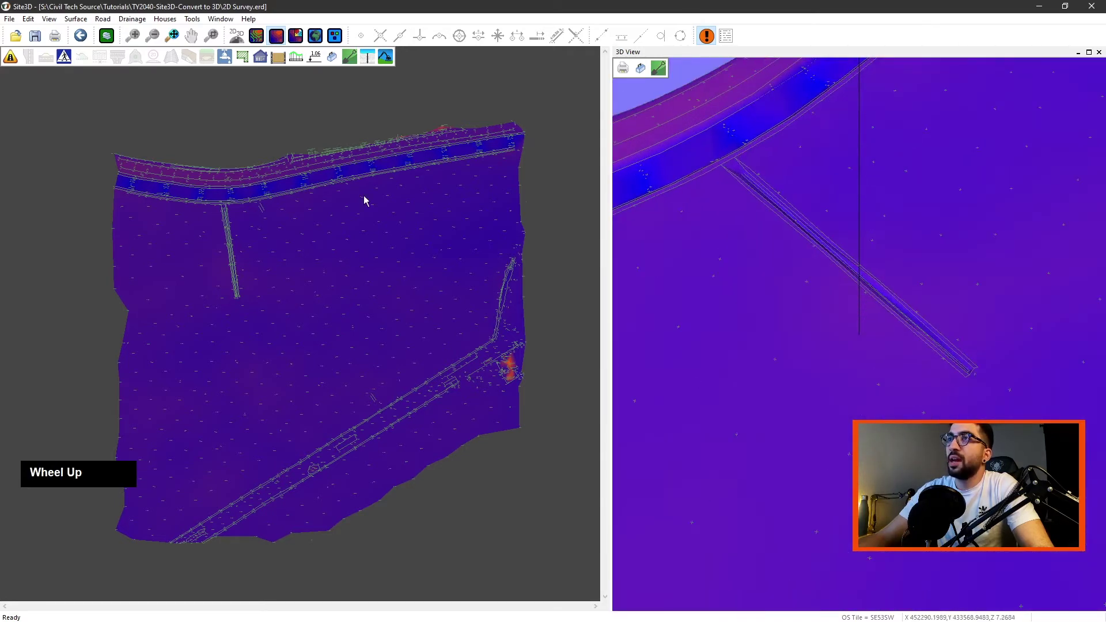
Examine the converted levels and height shading in plan along the road and the main watercourse
scroll(173, 178, "up", 5)
scroll(266, 223, "up", 3)
scroll(409, 205, "up", 2)
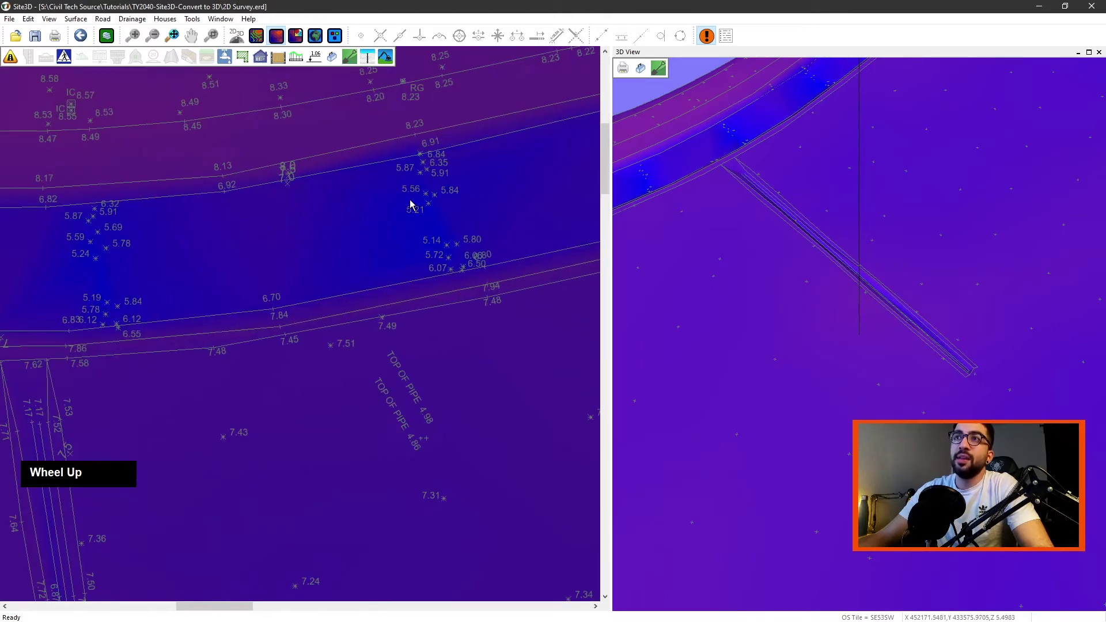
scroll(136, 239, "down", 1)
middle_click_drag(136, 239, 75, 243)
scroll(237, 230, "down", 4)
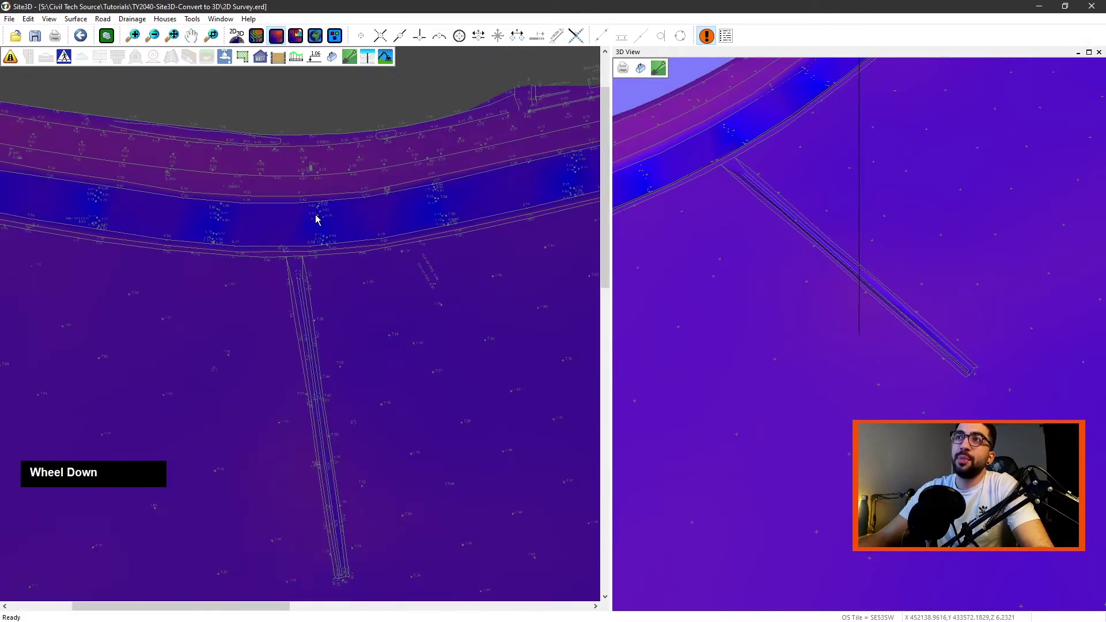
middle_click_drag(447, 217, 284, 216)
scroll(414, 250, "down", 3)
middle_click_drag(415, 250, 303, 240)
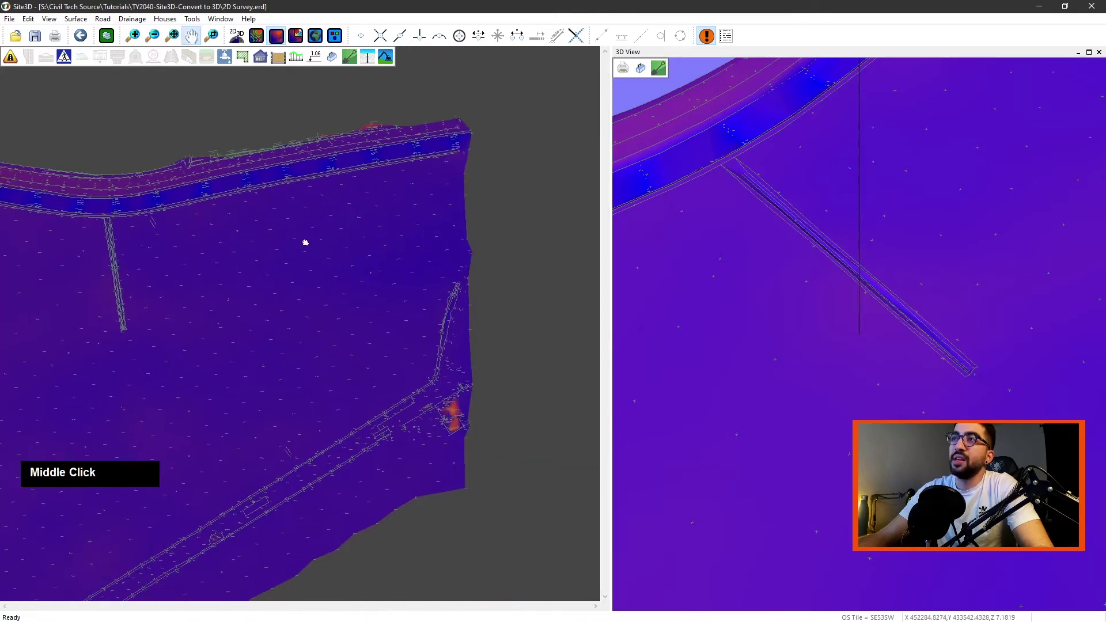
Examine the orange-shaded building area in plan and its flat roof, ridge and eaves level texts
scroll(355, 166, "up", 2)
scroll(476, 330, "down", 1)
middle_click_drag(488, 444, 459, 308)
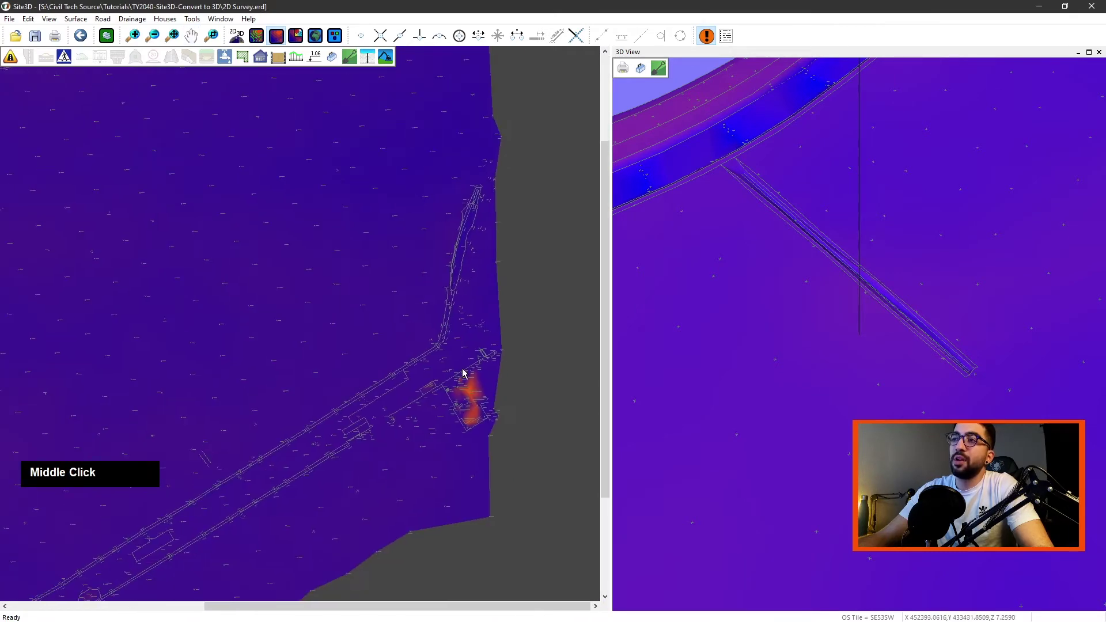
scroll(482, 348, "up", 4)
scroll(511, 429, "up", 1)
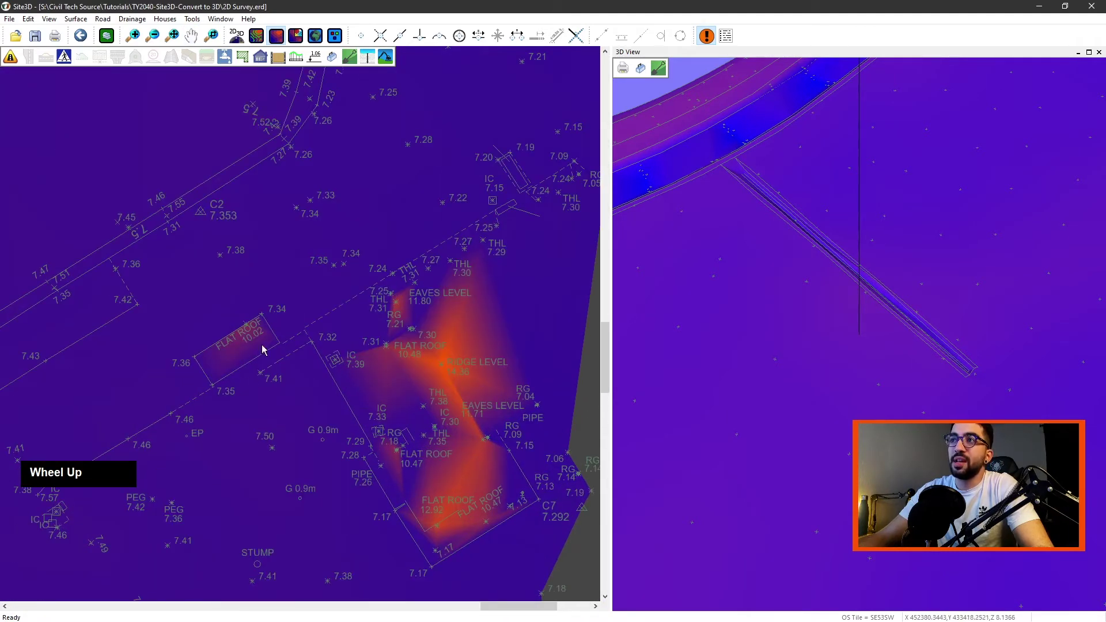
scroll(526, 441, "up", 5)
scroll(387, 358, "down", 4)
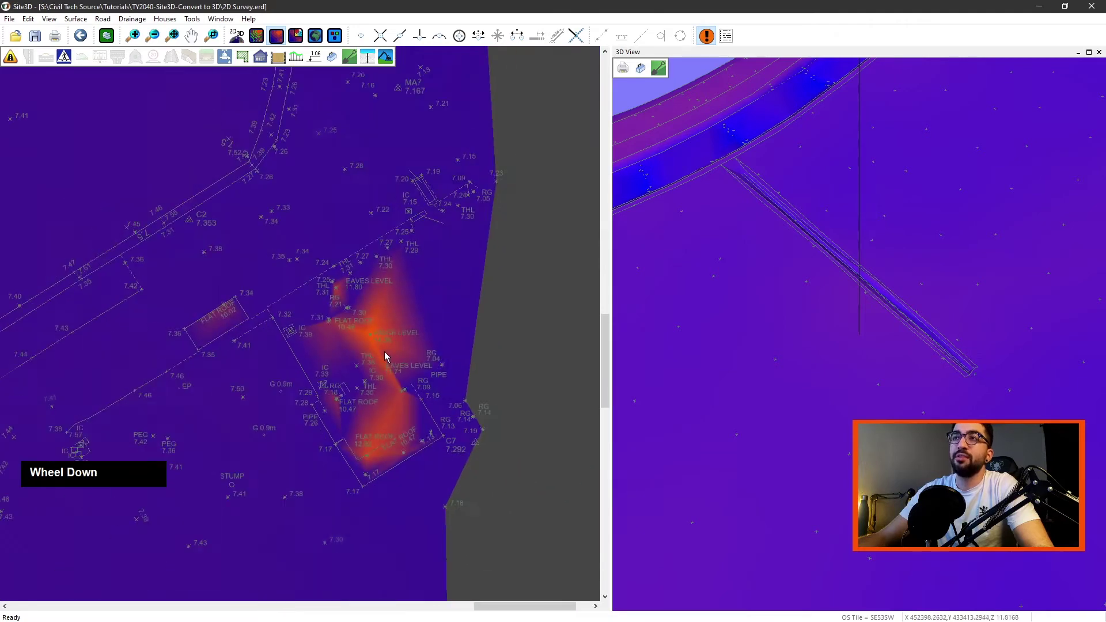
middle_click_drag(415, 387, 407, 323)
scroll(428, 311, "up", 2)
scroll(427, 311, "up", 1)
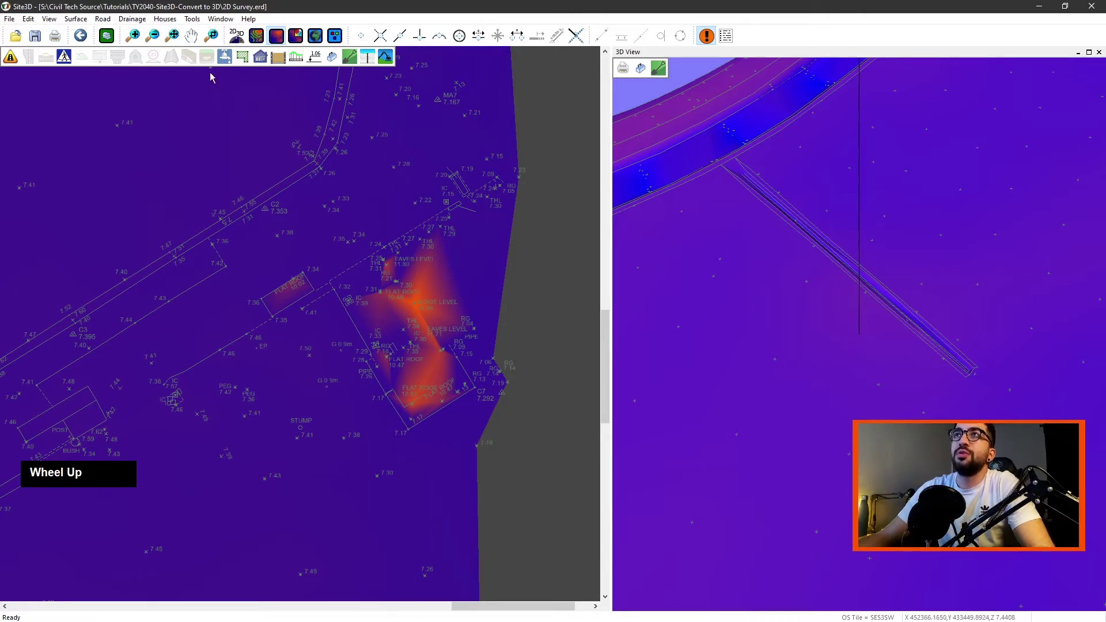
Edit the surface and remove the region enclosing the building with the flat roof, ridge and eaves levels
left_click(75, 18)
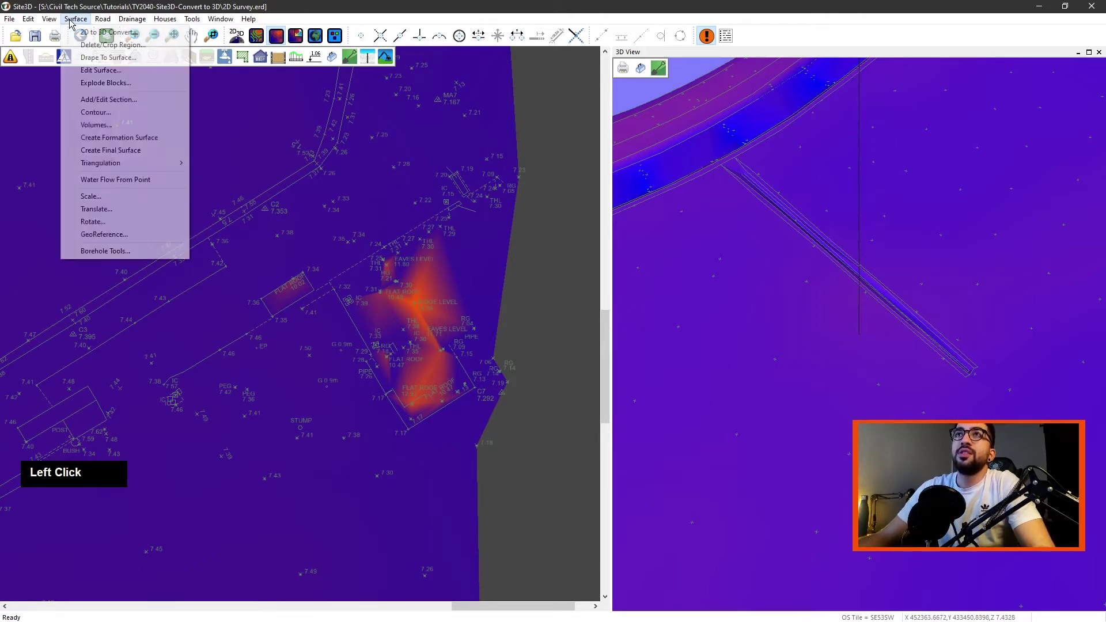
left_click(96, 70)
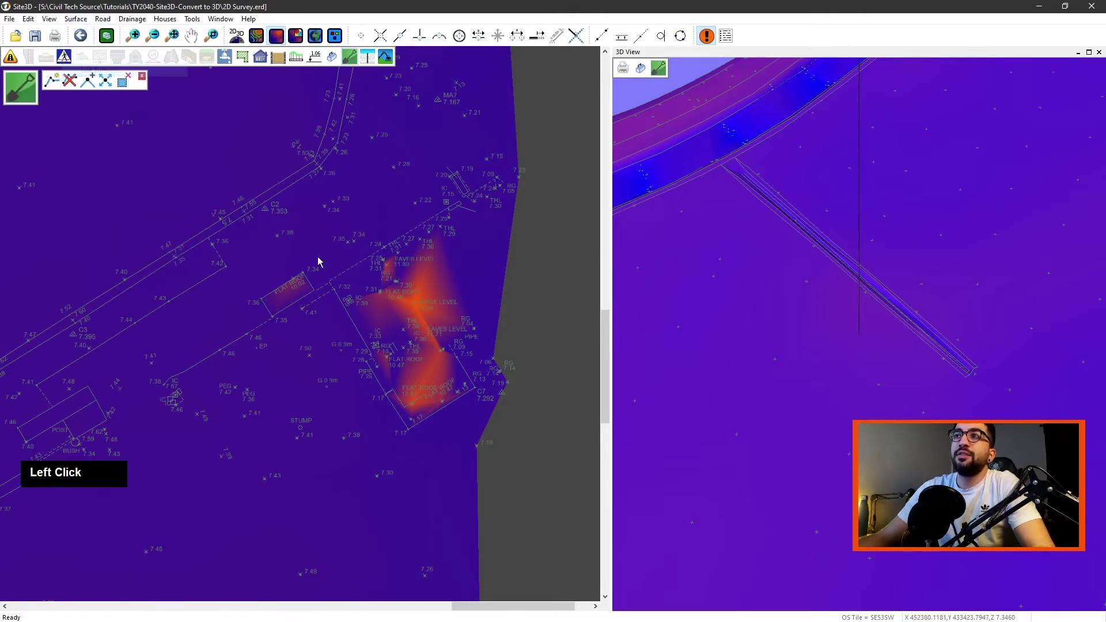
left_click(122, 82)
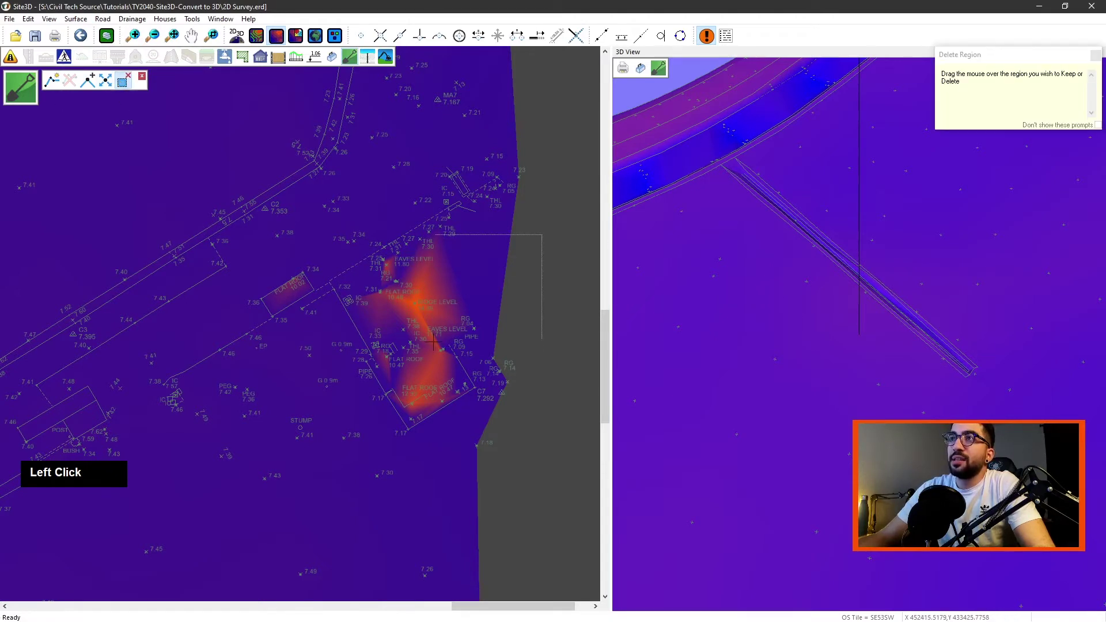
left_click_drag(360, 424, 344, 442)
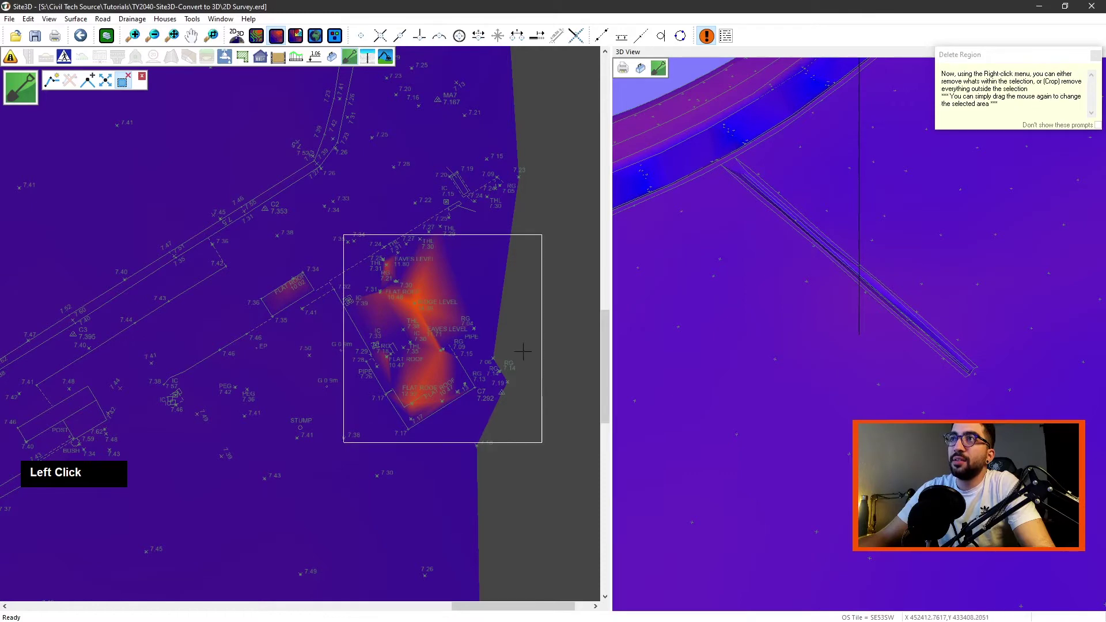
right_click(520, 283)
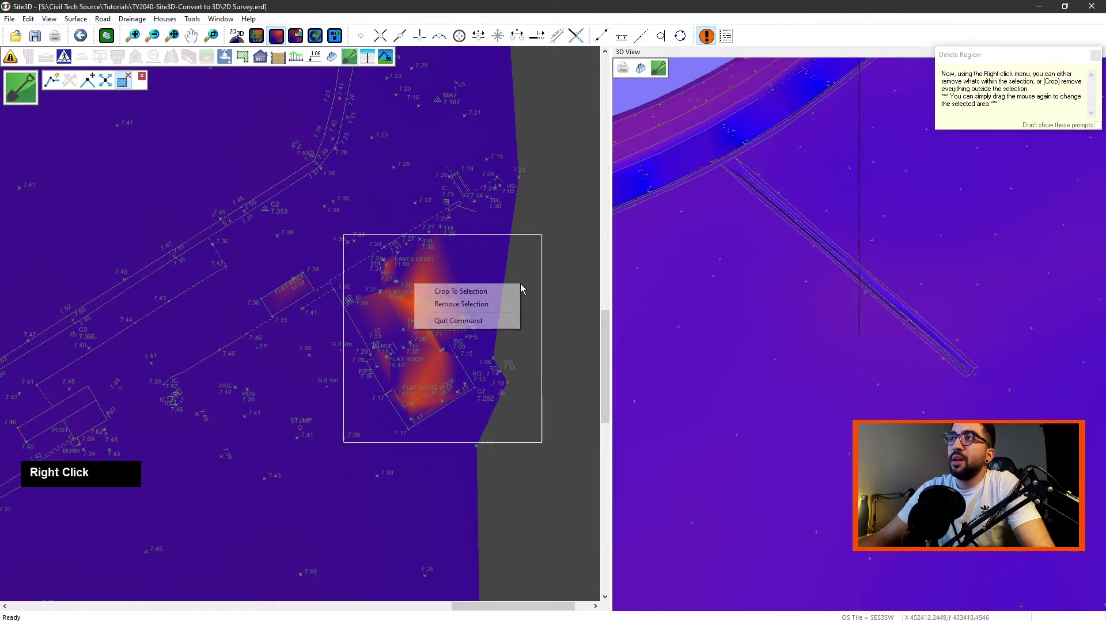
left_click(469, 304)
left_click(460, 354)
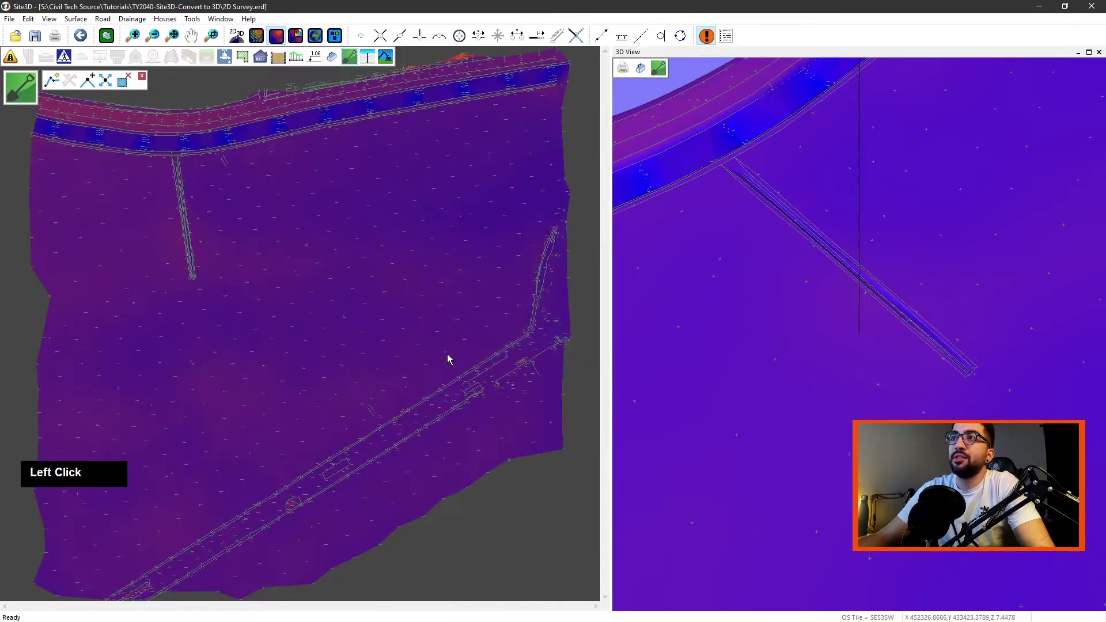
Review the remaining surface shading in plan across the whole site and along the road
scroll(524, 415, "up", 2)
scroll(355, 218, "down", 3)
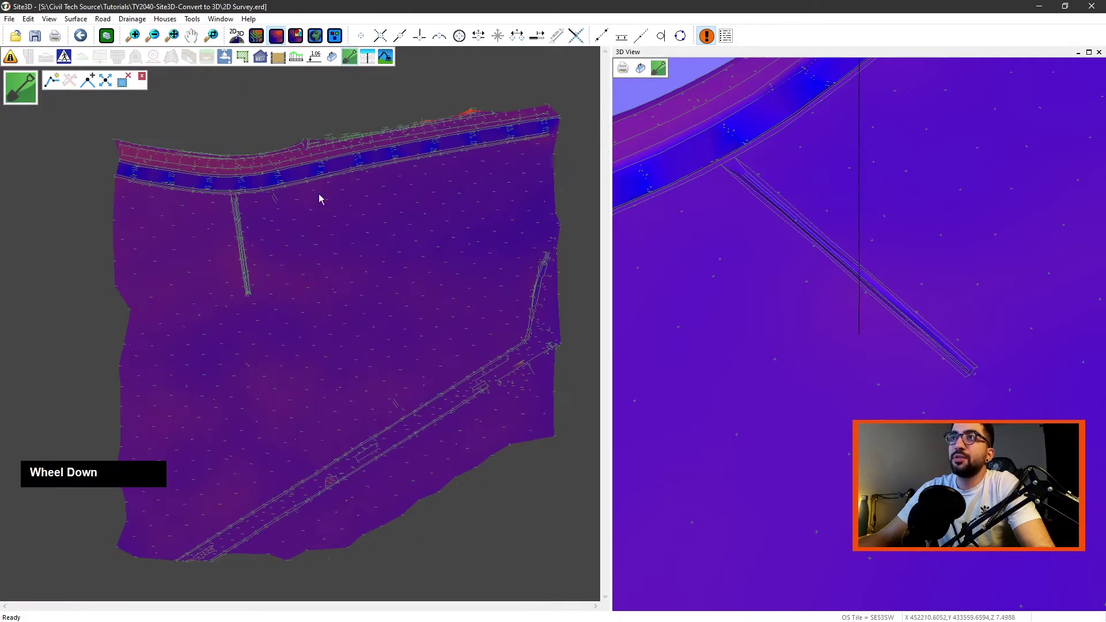
scroll(474, 136, "up", 2)
middle_click_drag(474, 136, 331, 221)
scroll(388, 145, "down", 2)
scroll(388, 143, "down", 1)
scroll(240, 244, "up", 1)
middle_click_drag(238, 244, 240, 237)
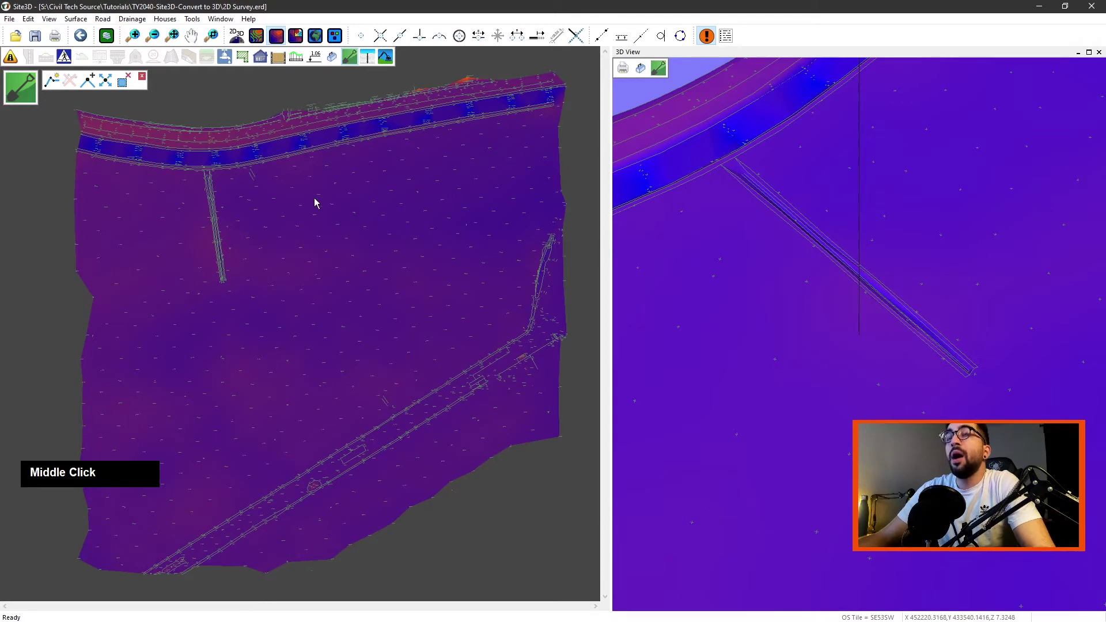
Open the model colour settings for the 3D2D Survey.dwg survey model and set its surface display to height shading
right_click(323, 196)
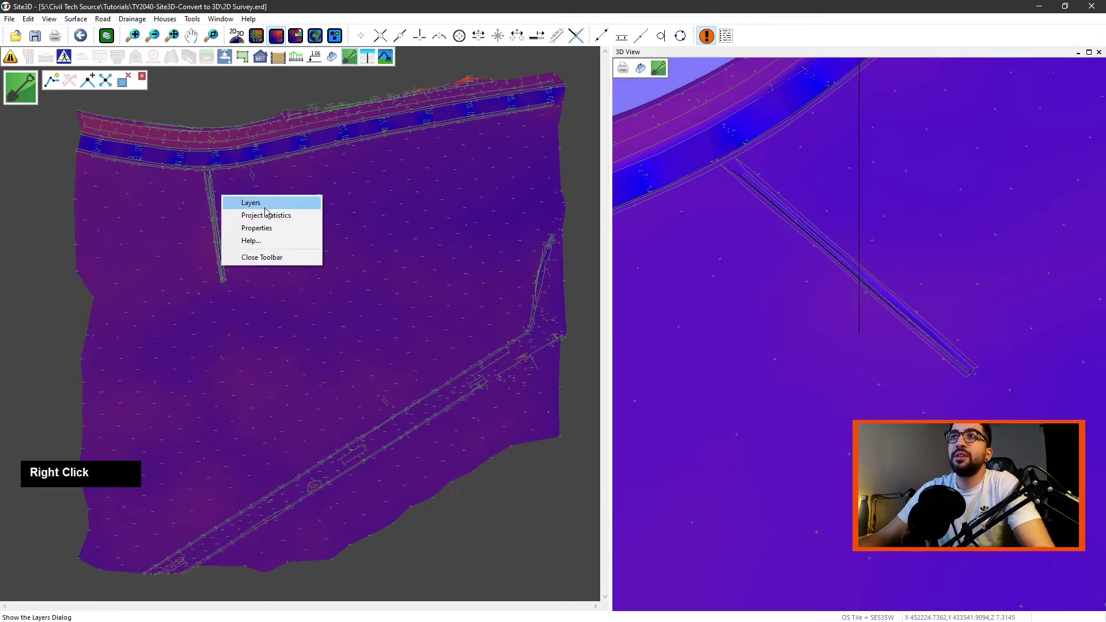
left_click(280, 229)
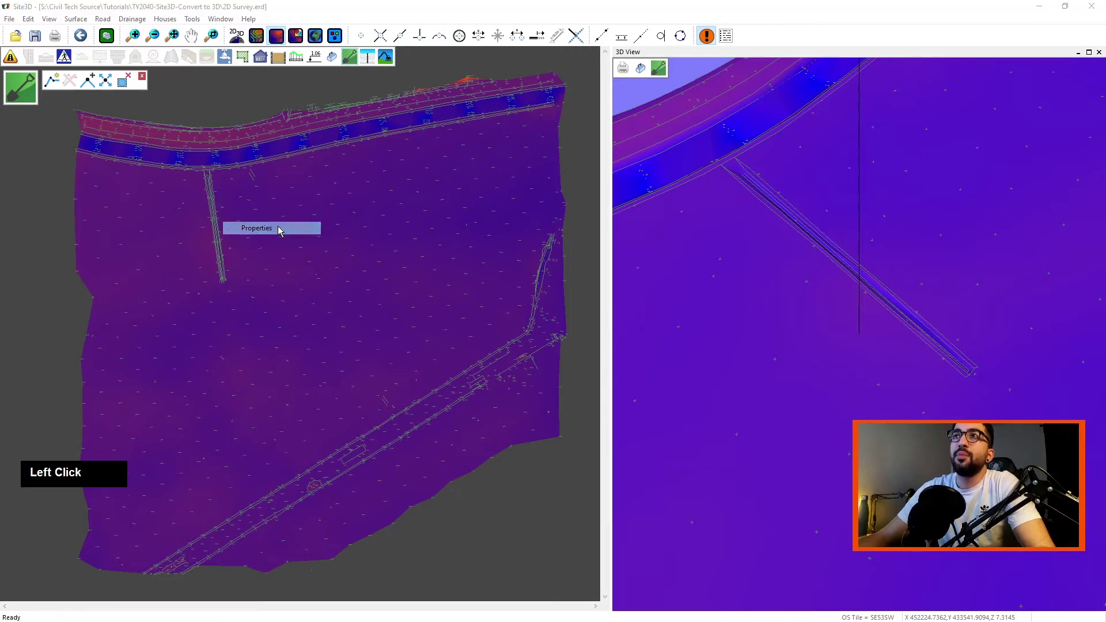
left_click_drag(565, 185, 434, 178)
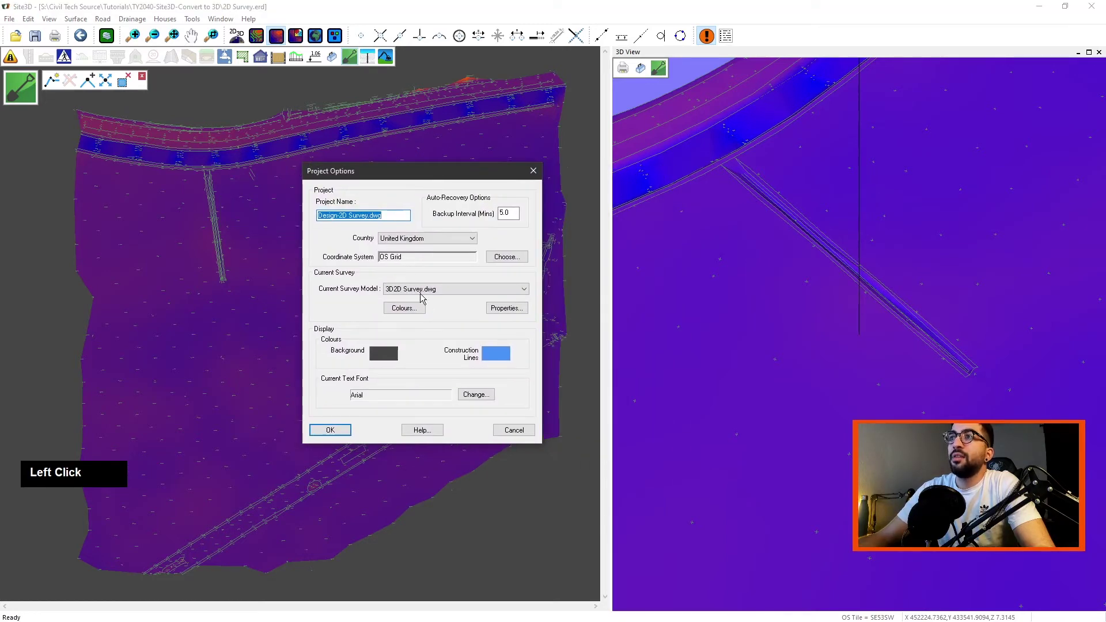
left_click(410, 310)
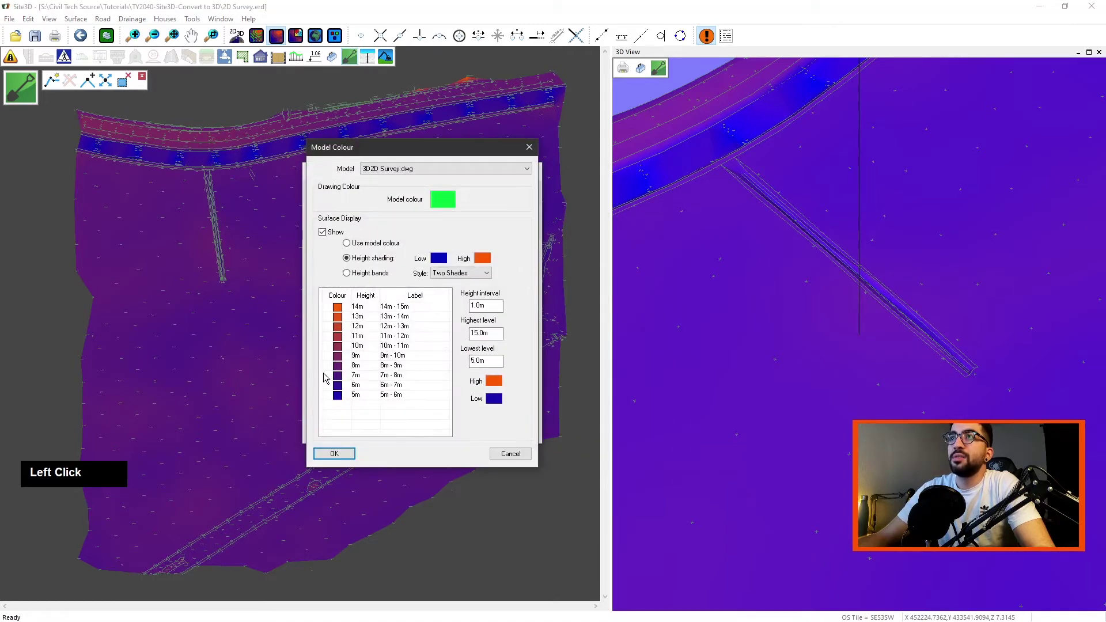
left_click(362, 247)
left_click(377, 260)
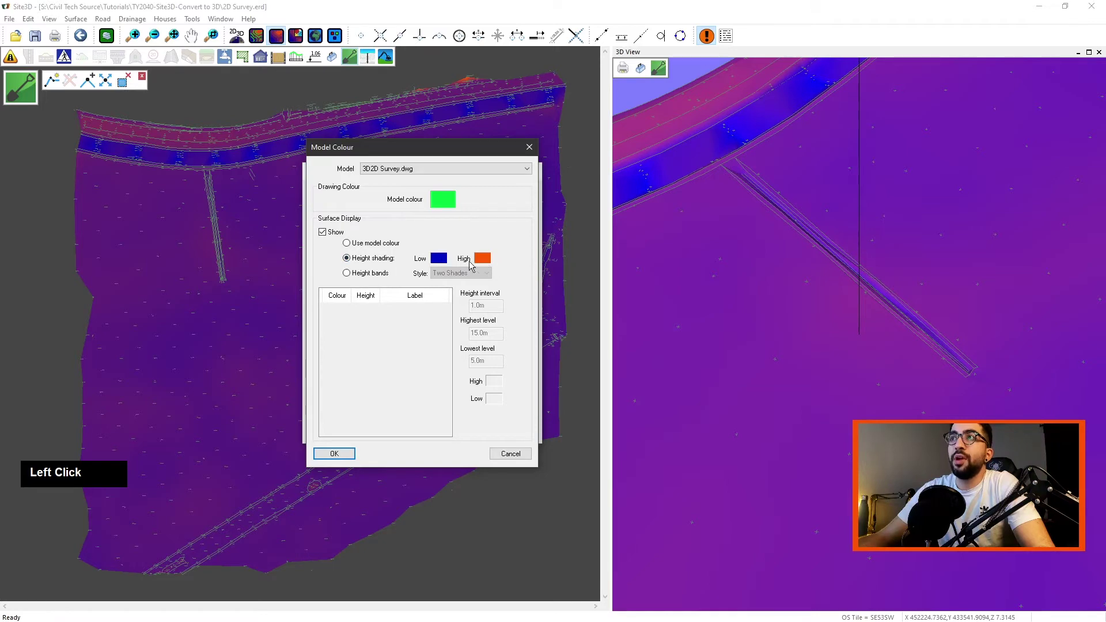
Set the height shading colours to cyan for low and green for high
left_click(437, 260)
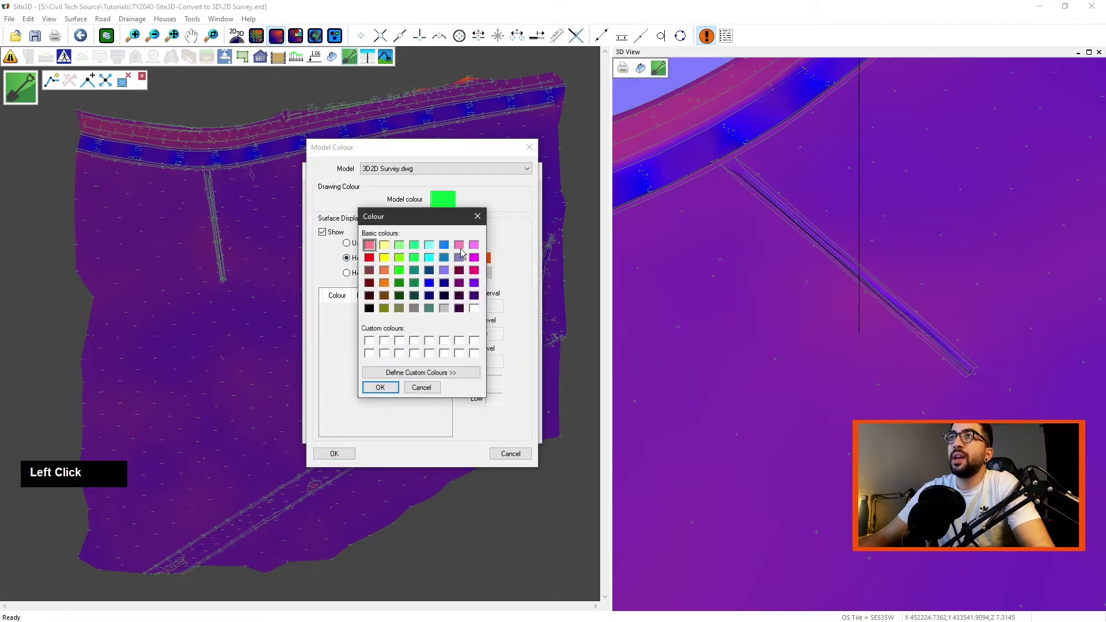
left_click(429, 257)
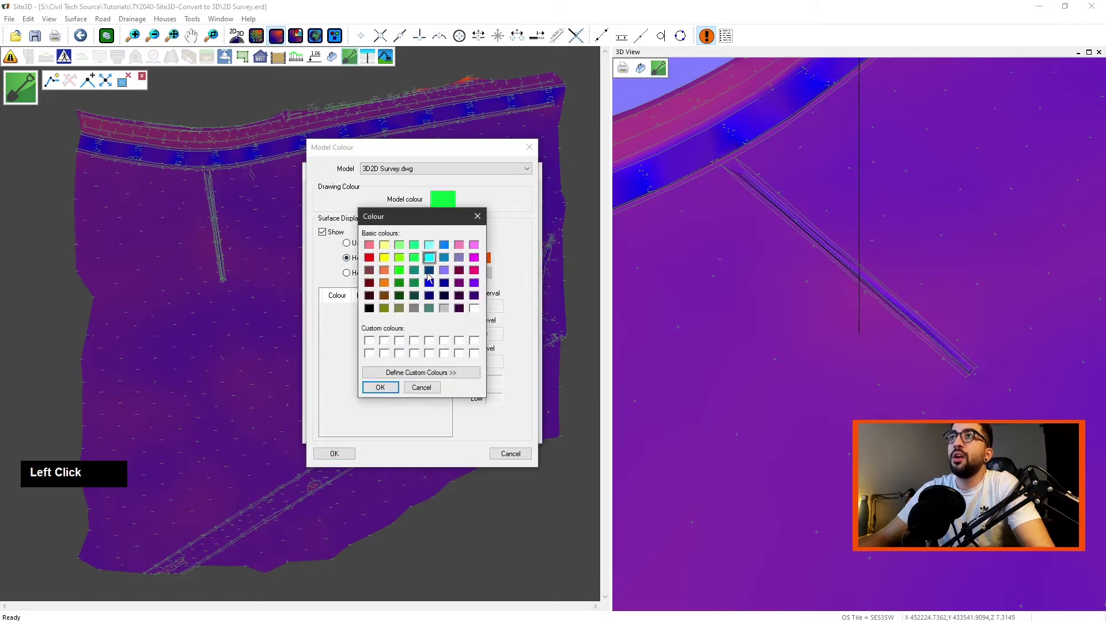
left_click(381, 387)
left_click(483, 259)
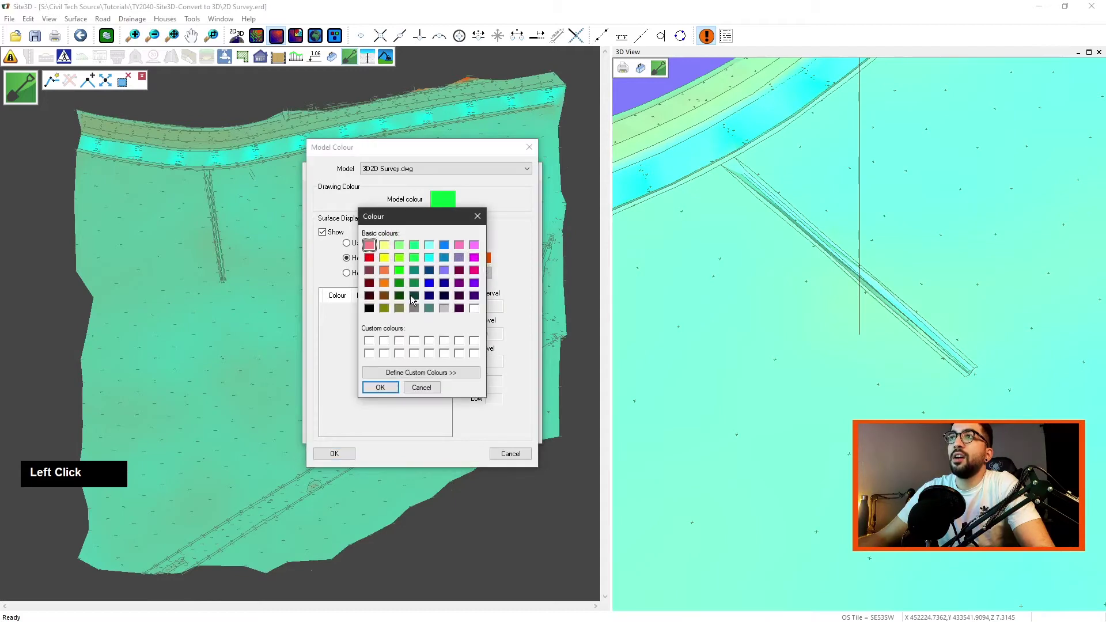
left_click(400, 283)
left_click(379, 385)
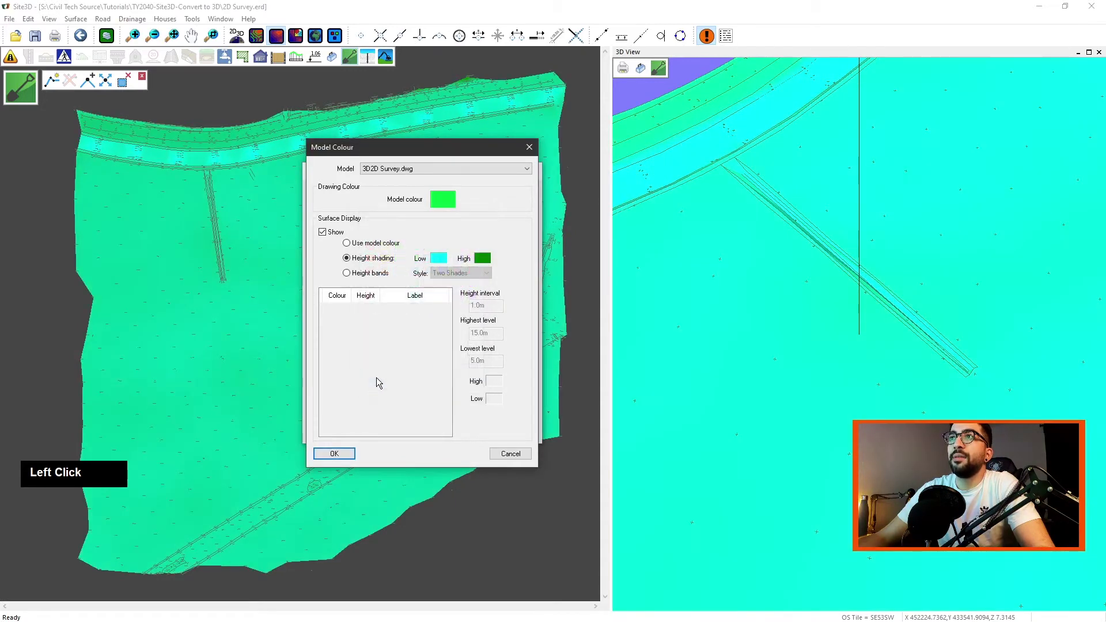
mouse_move(448, 148)
left_mouse_down()
mouse_move(627, 168)
mouse_move(754, 122)
mouse_move(472, 126)
mouse_move(437, 138)
left_mouse_up()
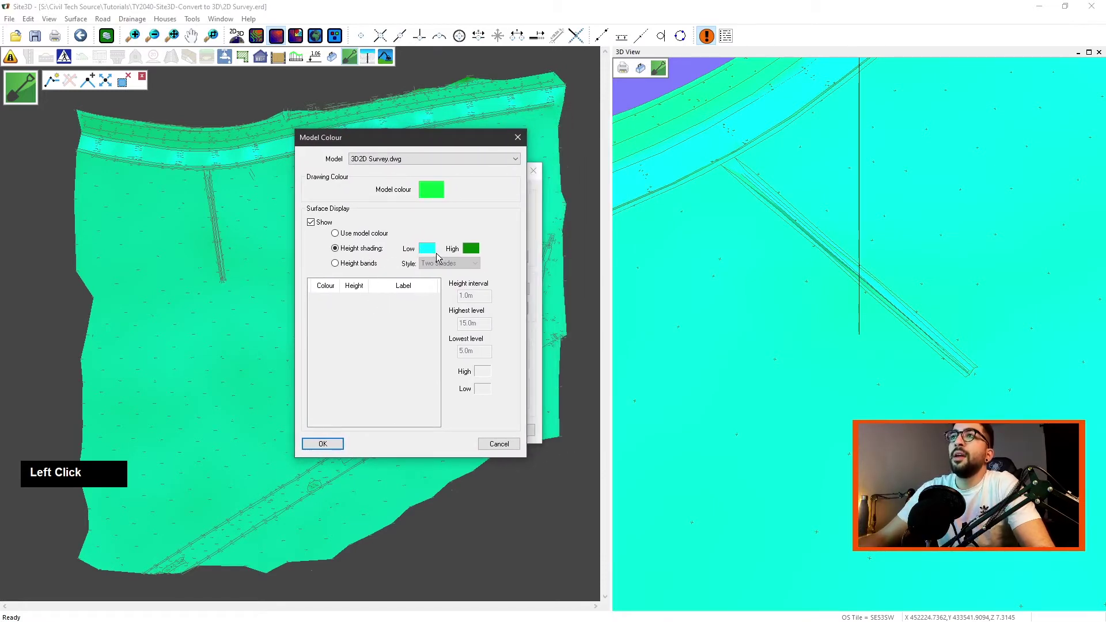
Display the surface as height bands at a 0.5 m interval and set the high band colour to pure red
left_click(360, 265)
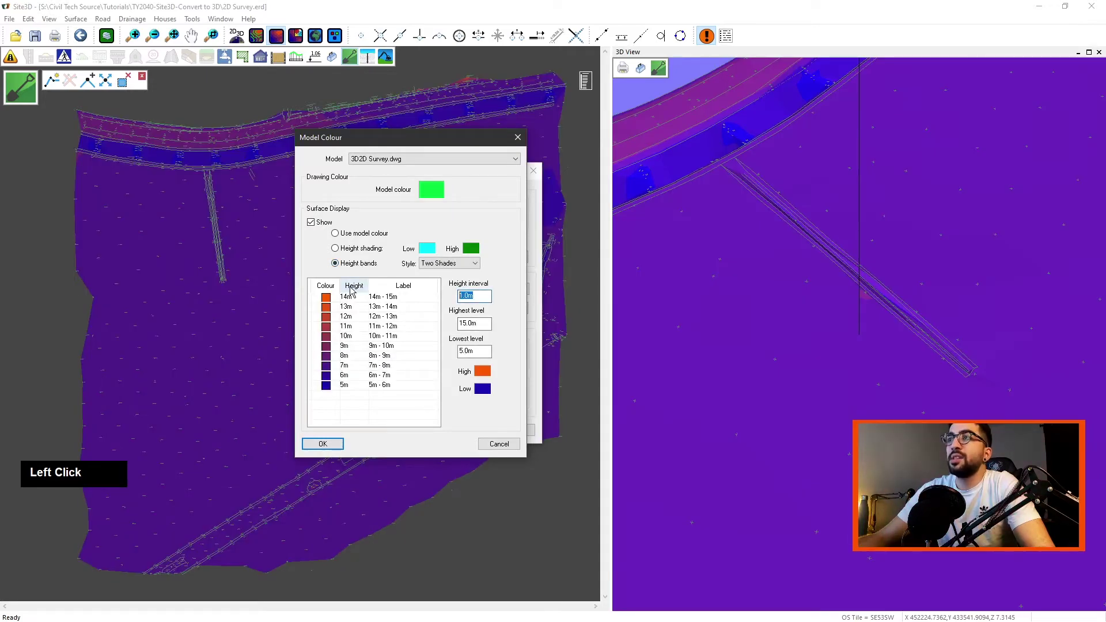
type("0.5")
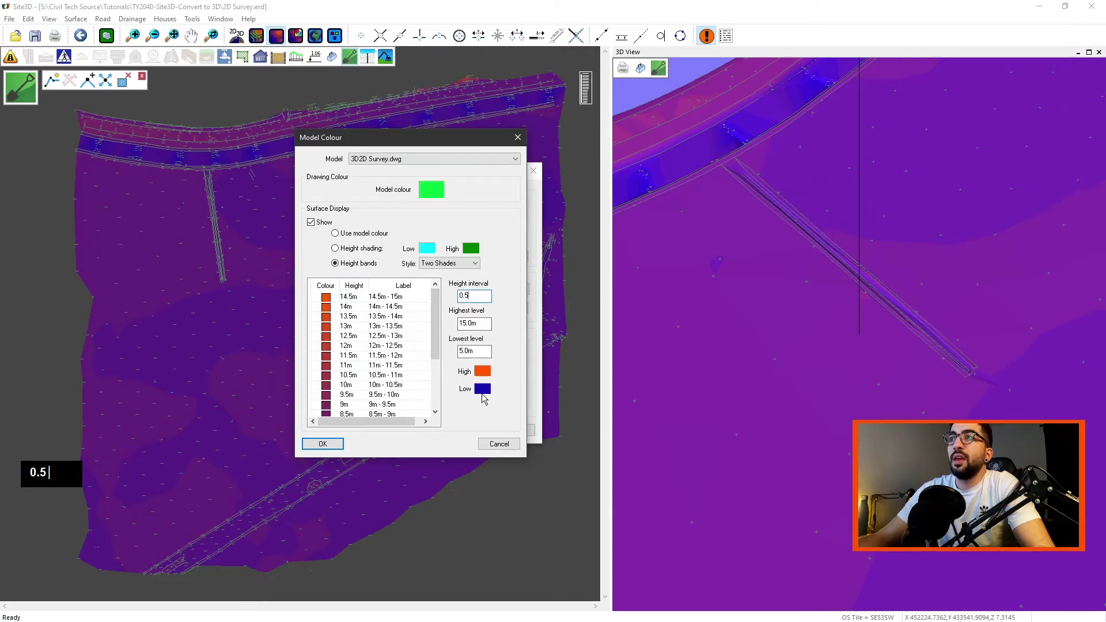
left_click(483, 371)
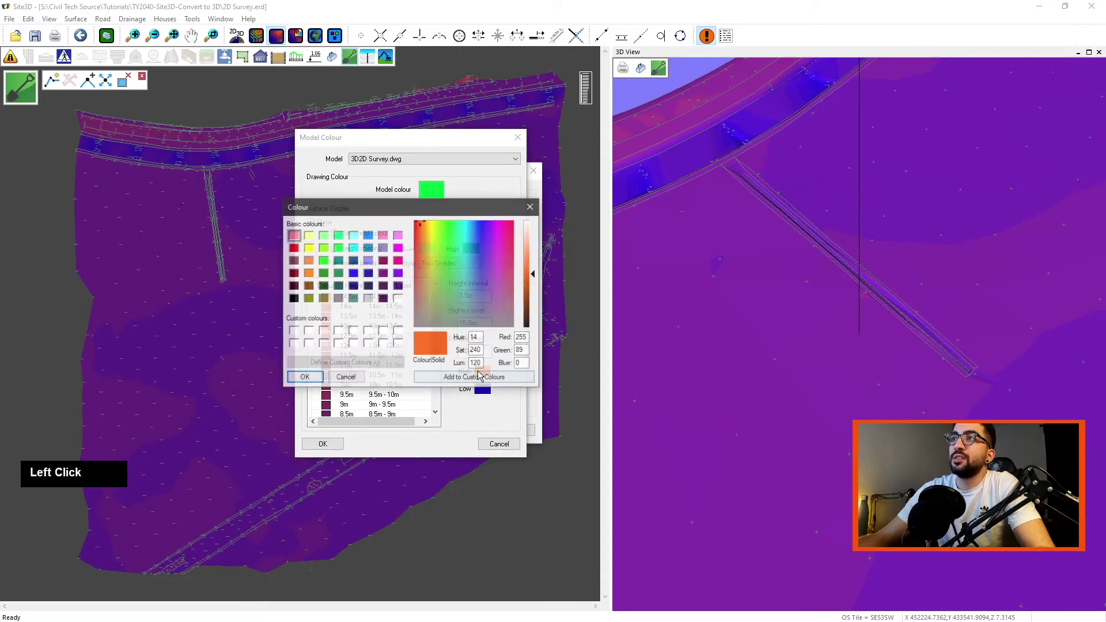
left_click(415, 221)
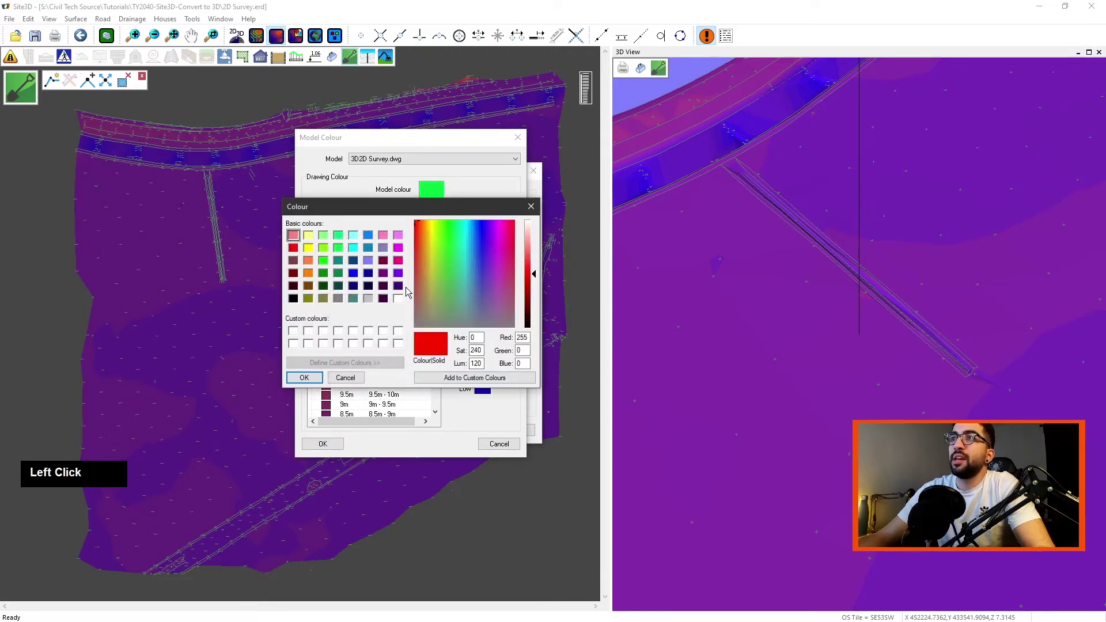
left_click(304, 378)
Try a darker red with a luminance of 56 for the high band colour
left_click(483, 371)
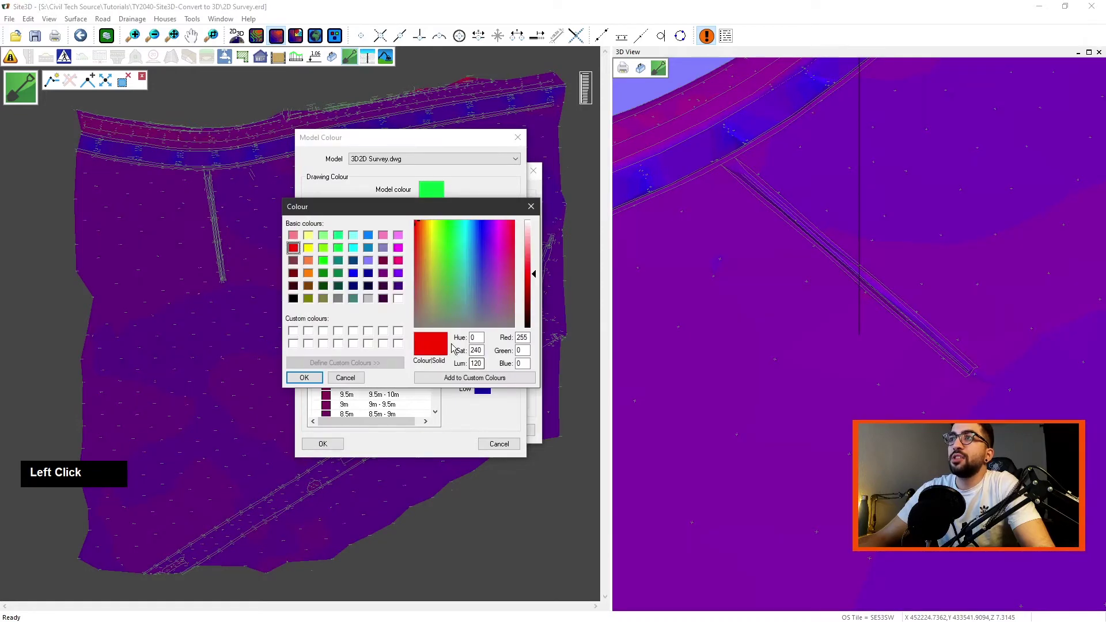
left_click(532, 308)
left_click(292, 380)
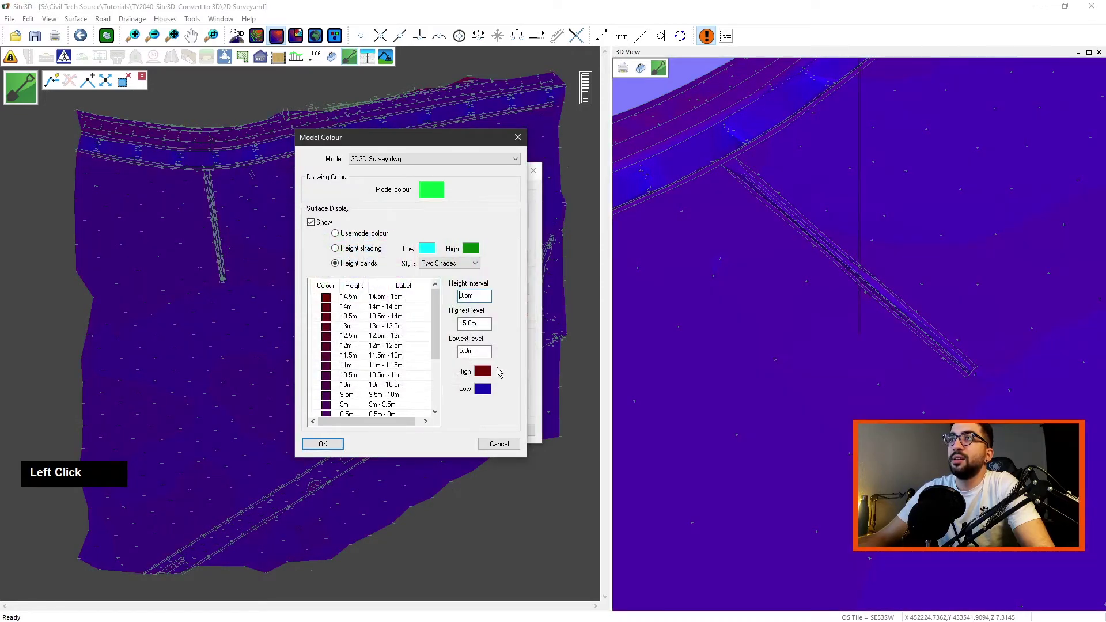
scroll(371, 378, "up", 1)
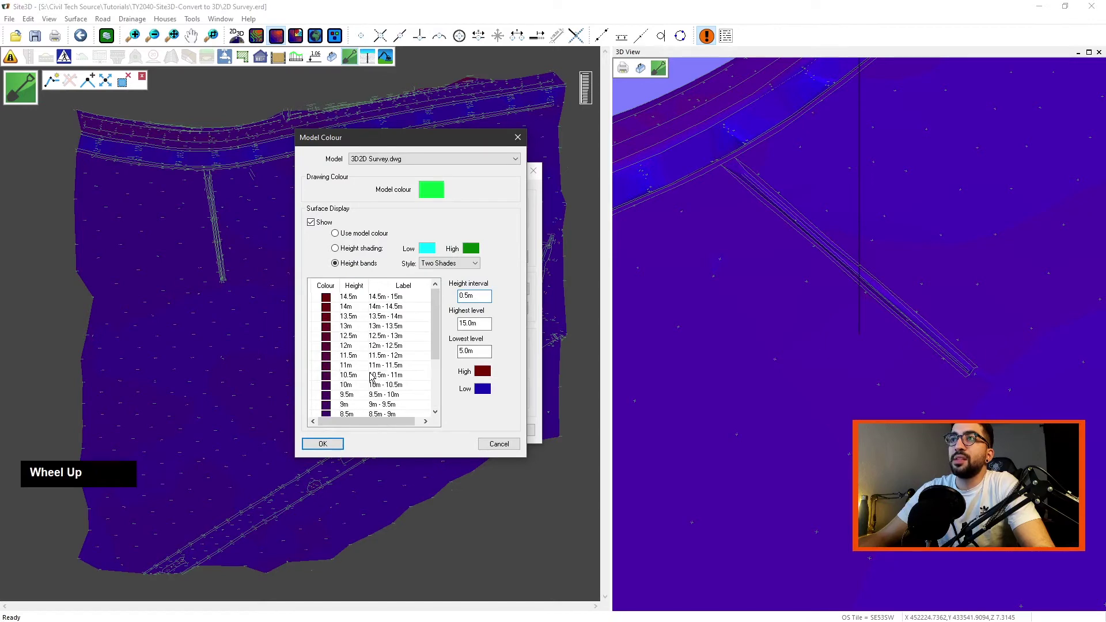
Set the high band colour to a brighter mid red and apply the model colour and project options
left_click(482, 371)
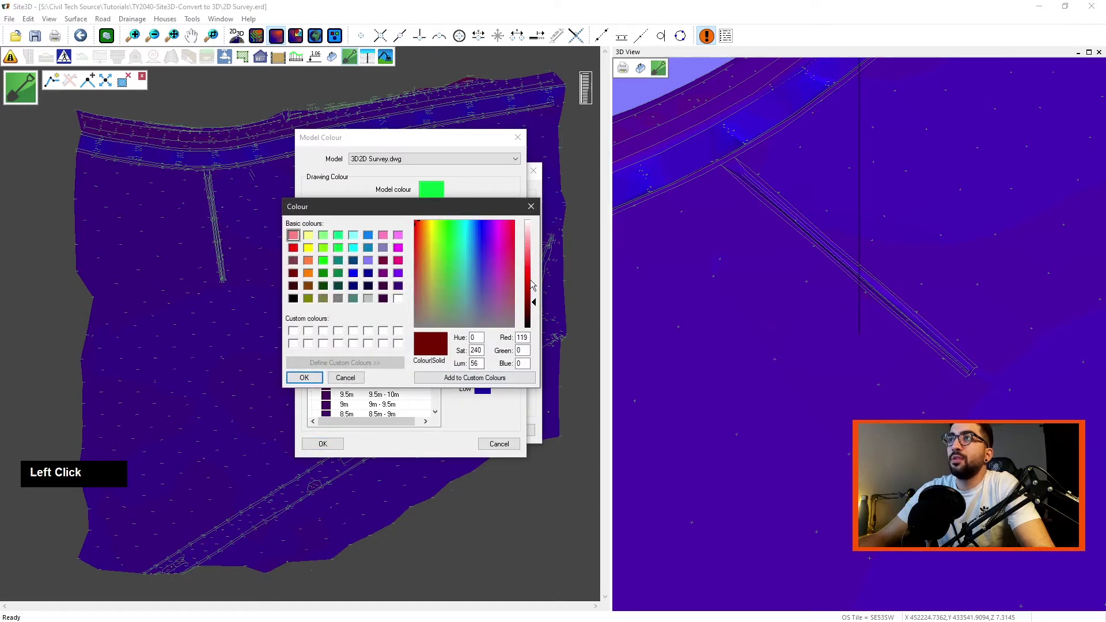
left_click(529, 280)
left_click(303, 379)
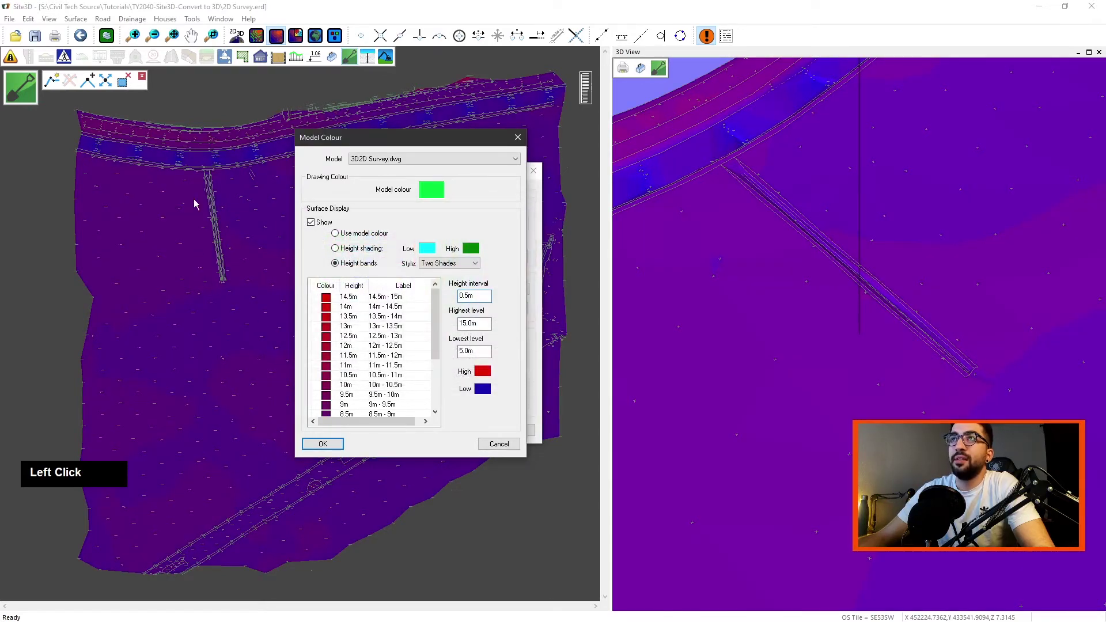
left_click(336, 450)
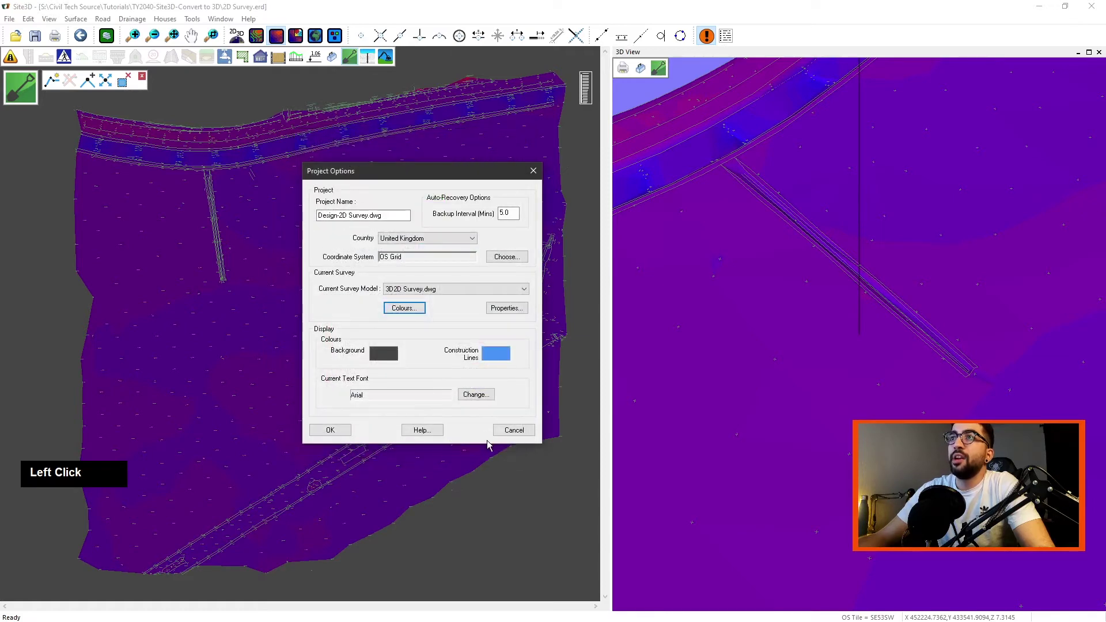
left_click(344, 432)
Examine the height band colouring across the site and the Height Bands legend beside the surface's northeast corner
scroll(230, 220, "up", 3)
scroll(360, 248, "up", 1)
scroll(370, 282, "down", 3)
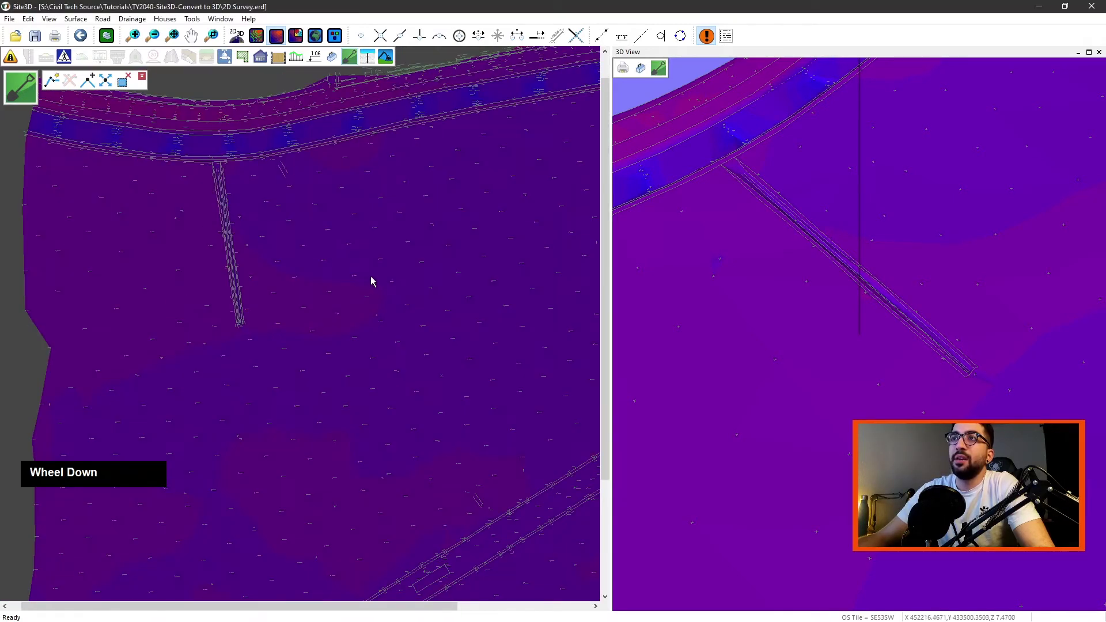
left_click(335, 36)
scroll(217, 217, "up", 5)
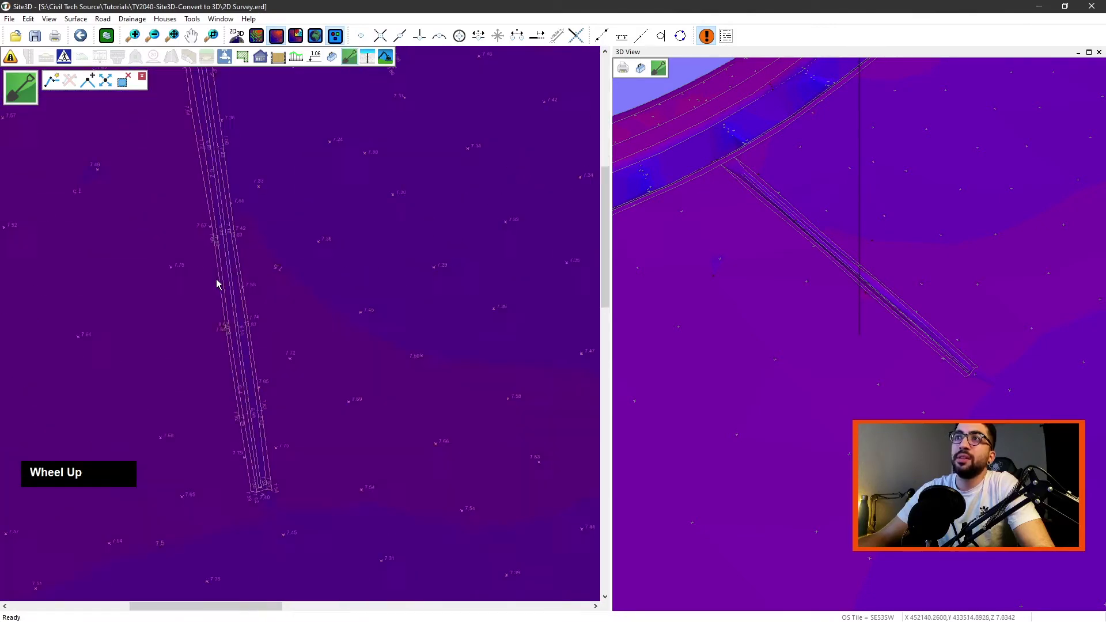
scroll(244, 231, "down", 1)
scroll(297, 213, "down", 4)
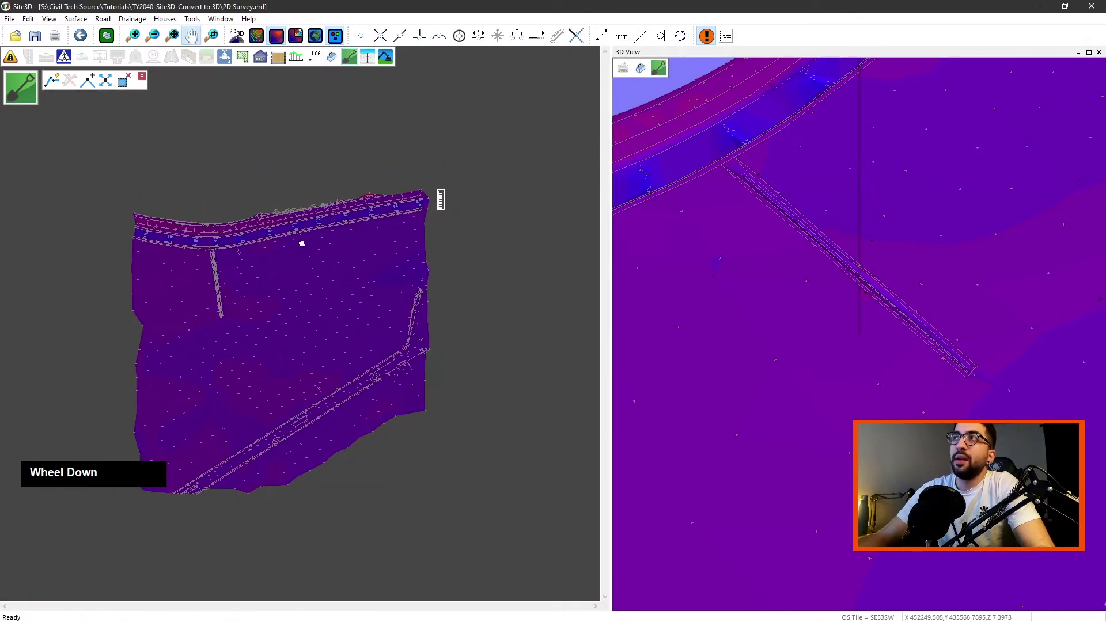
scroll(340, 221, "up", 4)
scroll(232, 223, "down", 2)
middle_click_drag(314, 275, 179, 341)
scroll(464, 196, "up", 2)
scroll(465, 195, "up", 4)
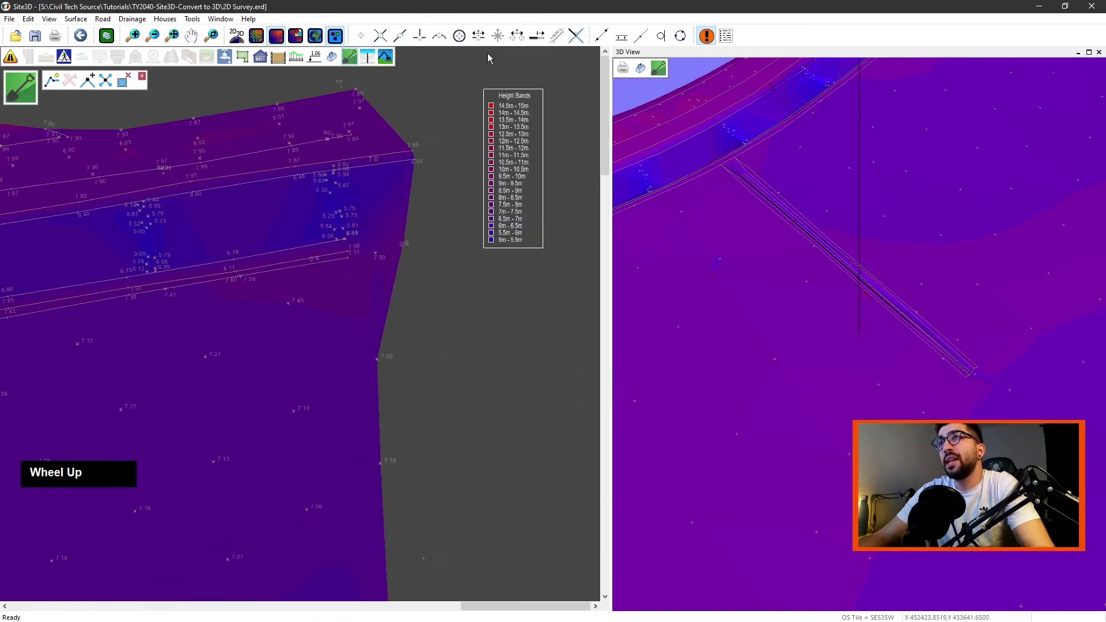
middle_click_drag(493, 81, 346, 107)
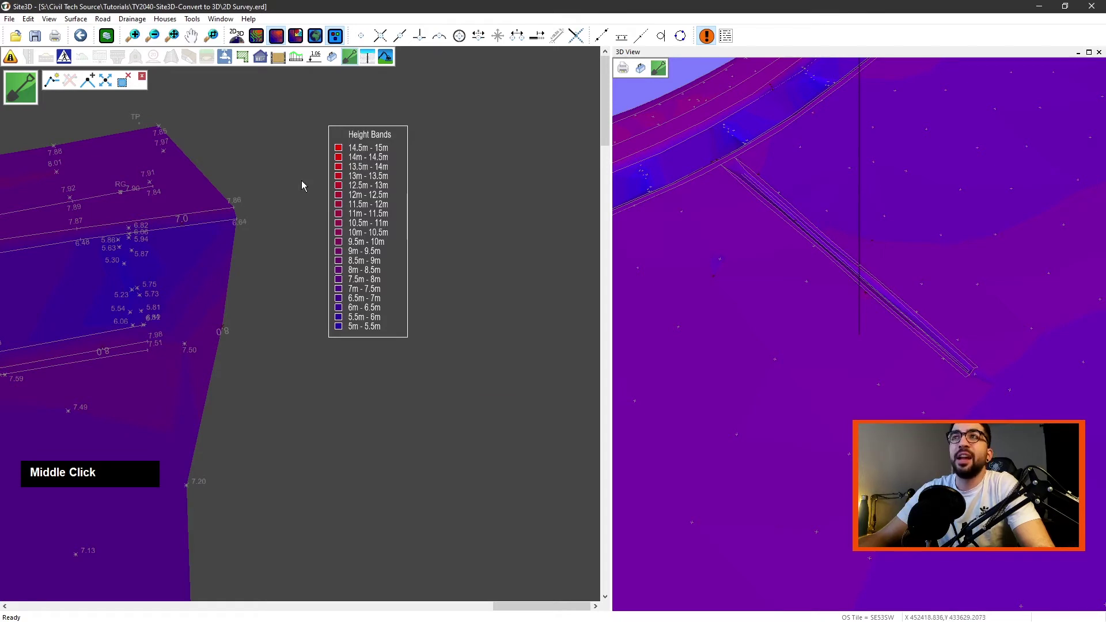
Hide and reshow the survey surface, and switch its display to height shading and back to height bands
left_click(274, 37)
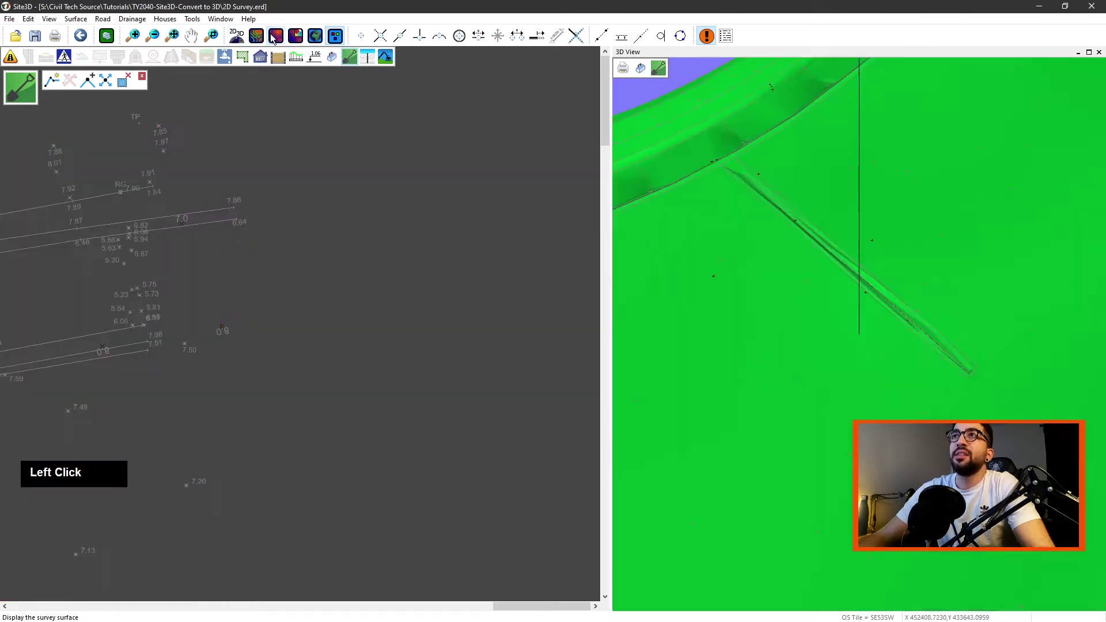
left_click(275, 37)
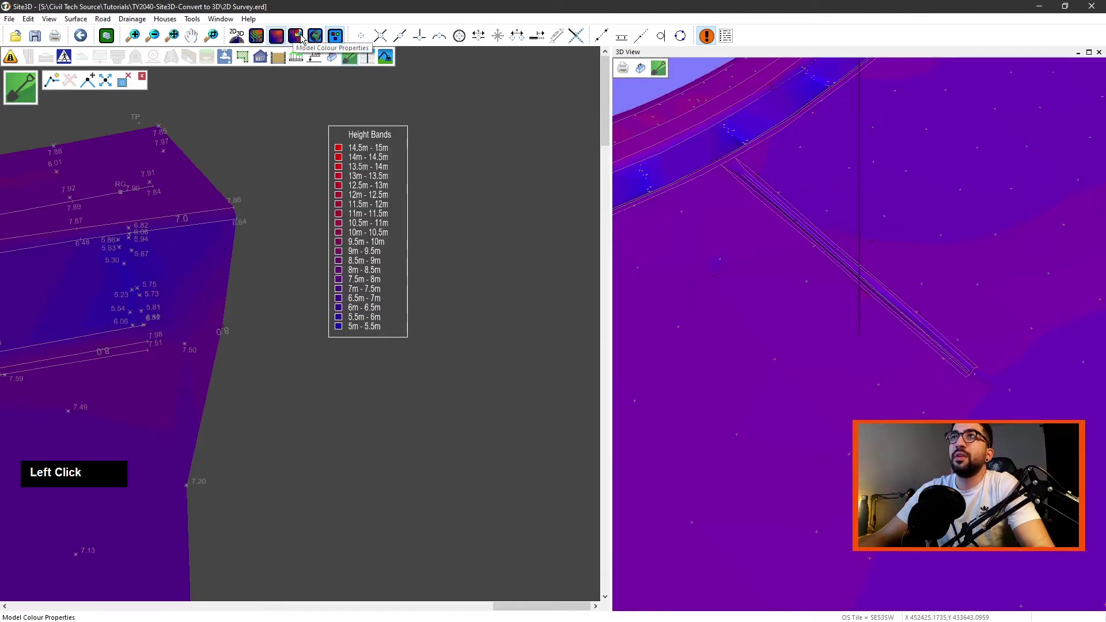
left_click(296, 36)
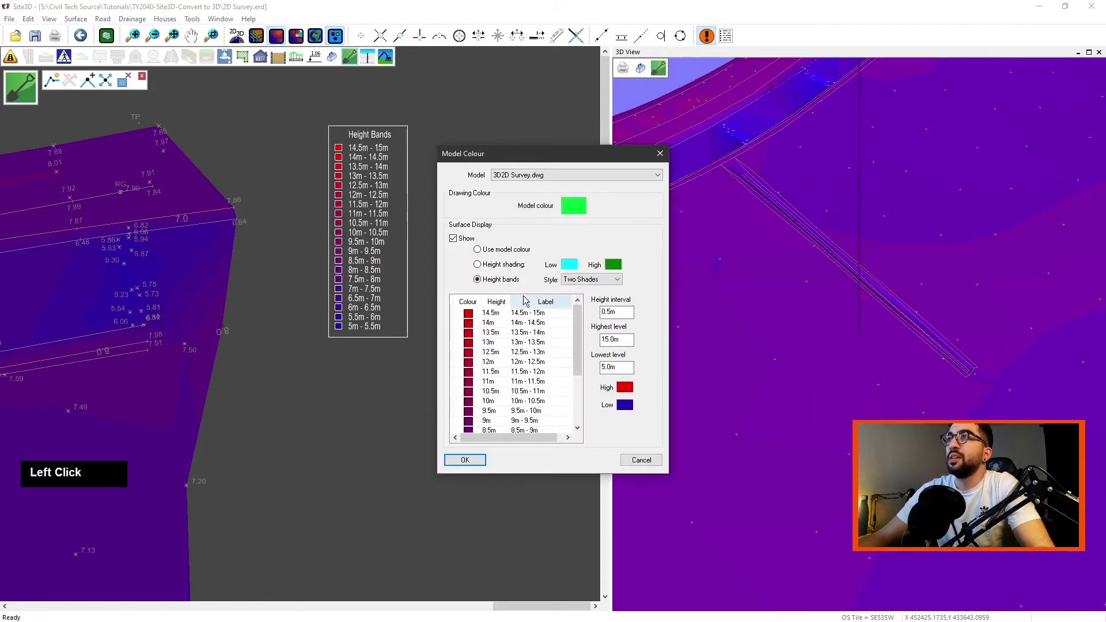
left_click(497, 266)
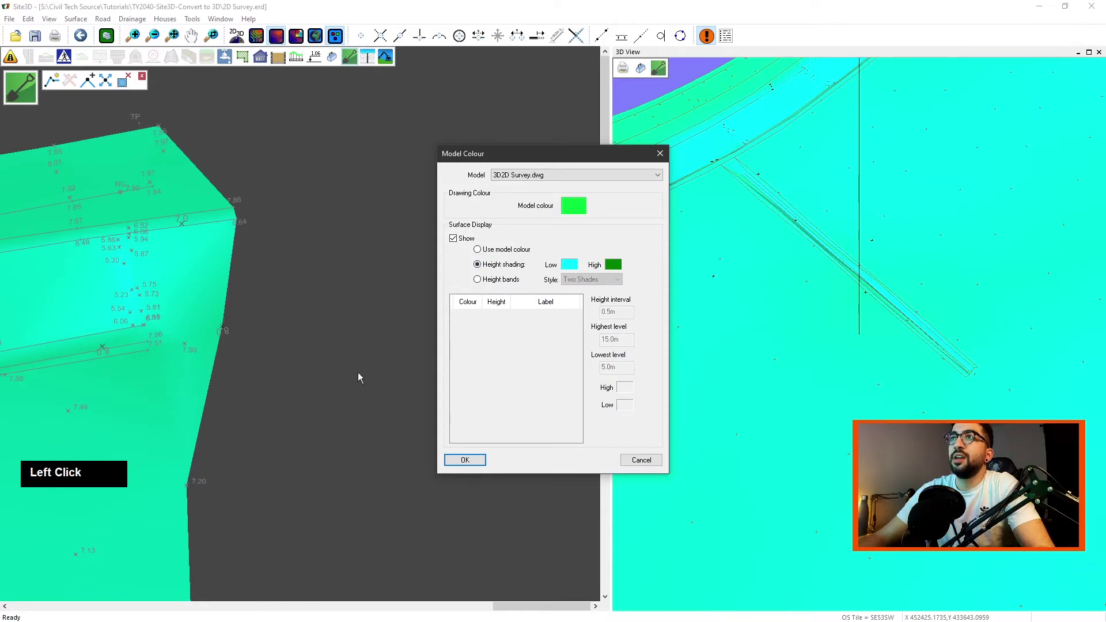
left_click(499, 280)
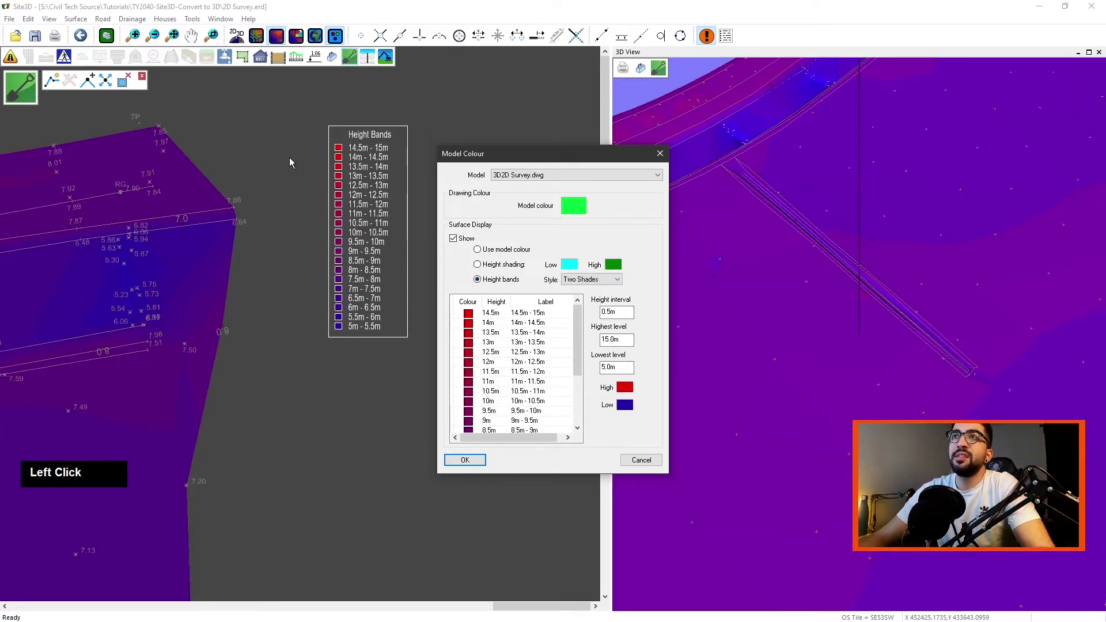
scroll(366, 149, "down", 1)
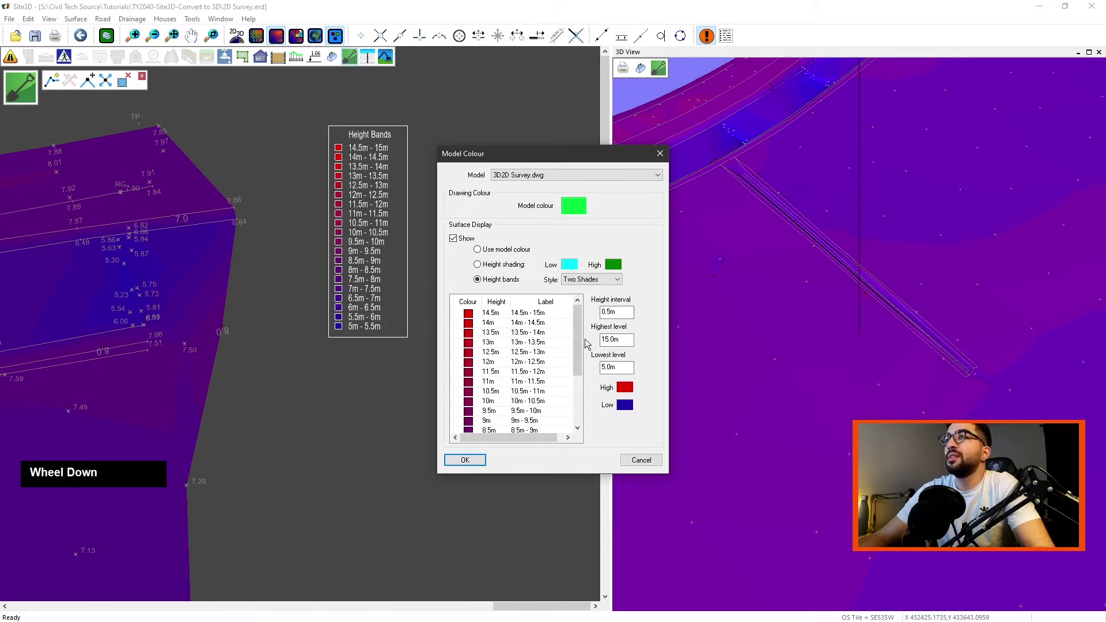
left_click(465, 460)
Add a 3D point with a Z level of 8 just outside the surface's northeast corner, at about X 452422.35, Y 433625.75
scroll(277, 306, "down", 1)
middle_click_drag(277, 306, 445, 260)
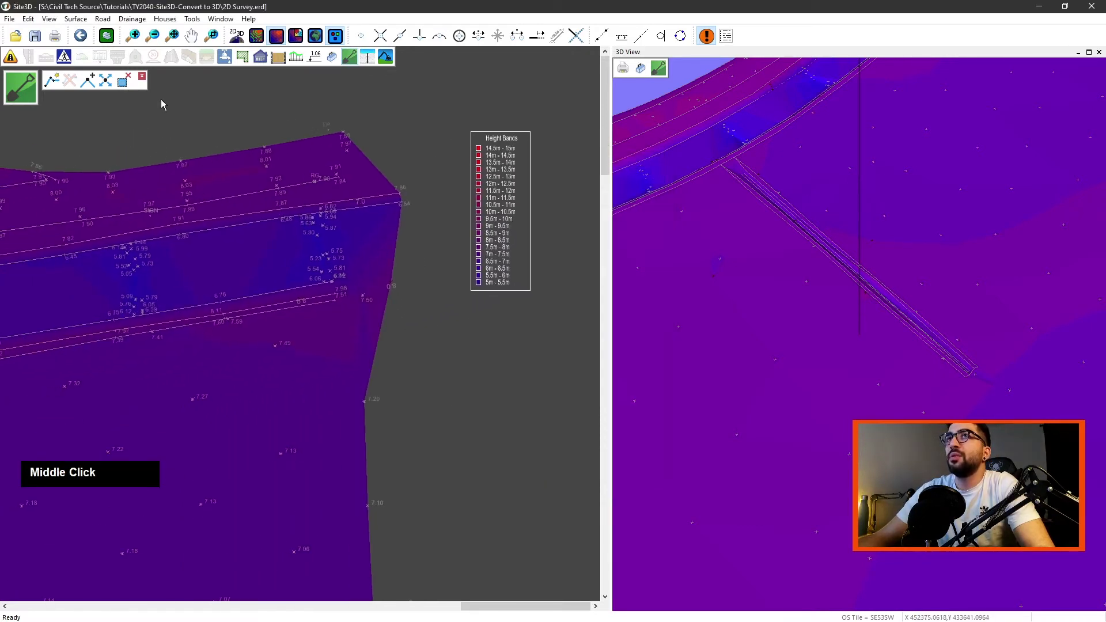
left_click(88, 81)
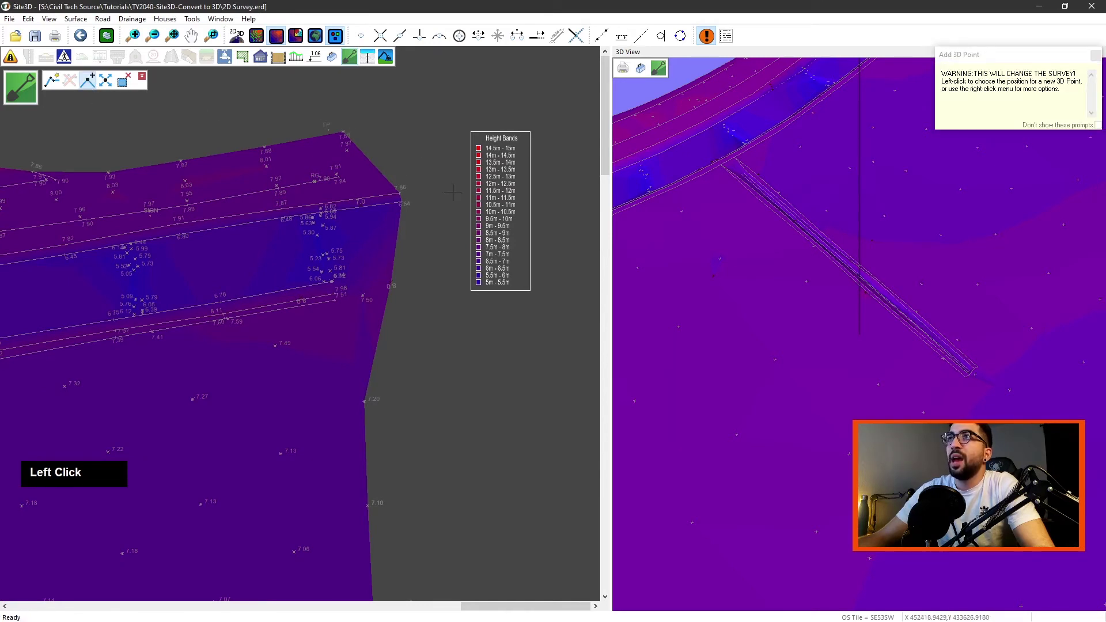
left_click(481, 200)
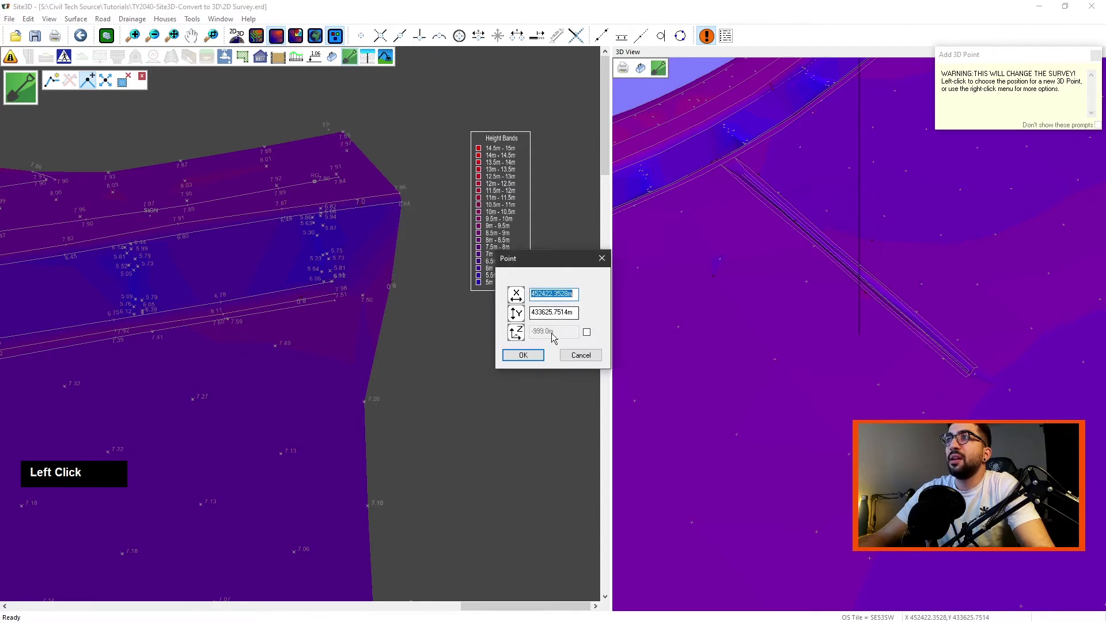
double_click(586, 333)
double_click(586, 332)
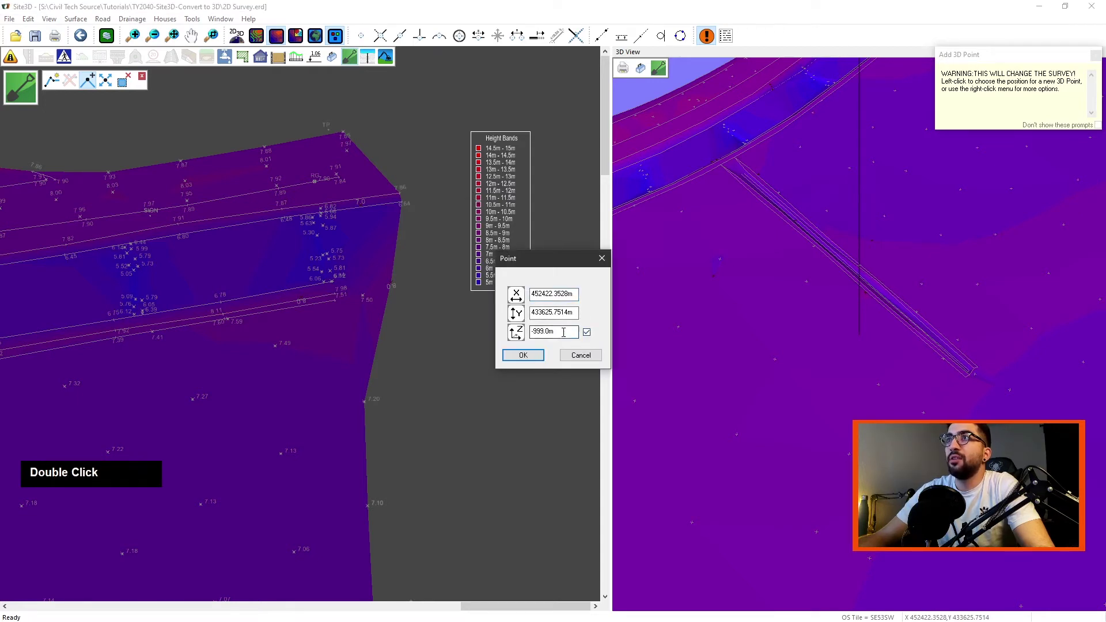
type("8")
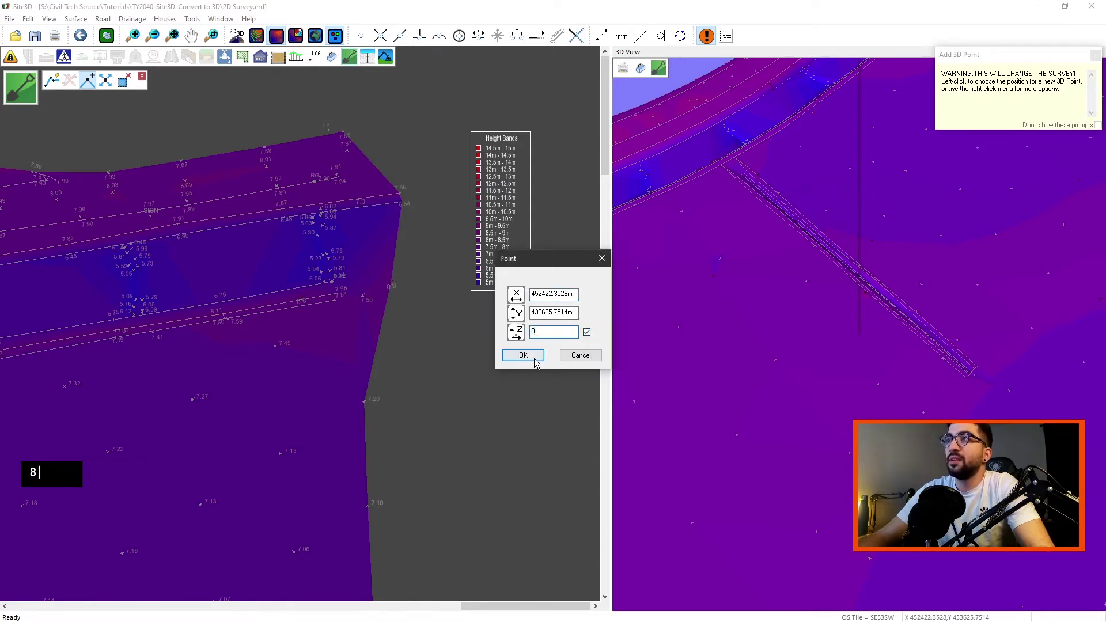
left_click(523, 354)
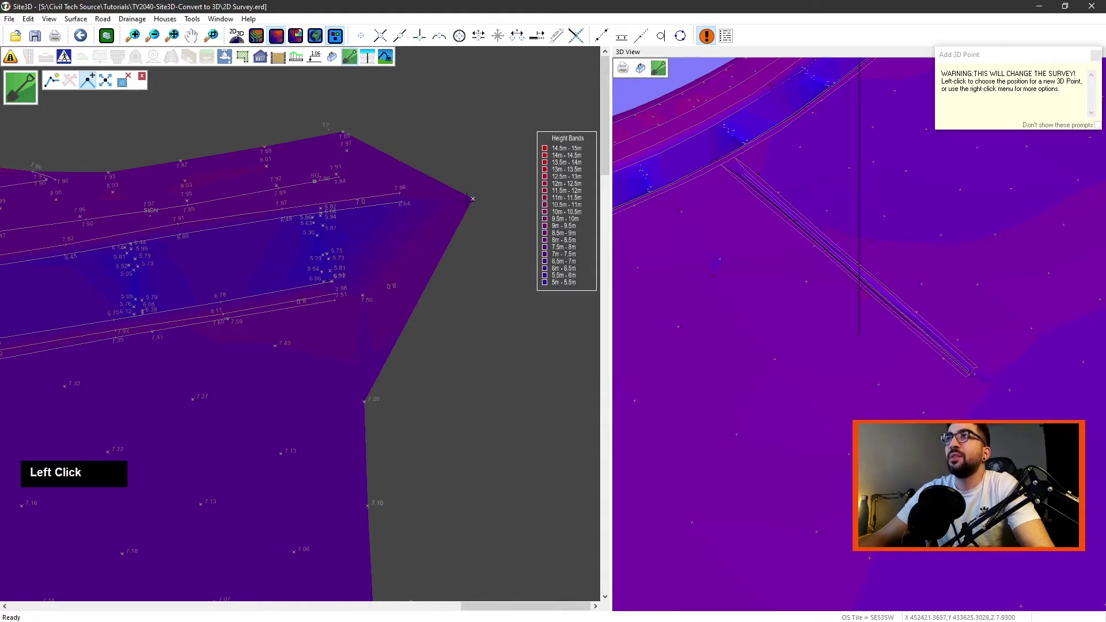
left_click(136, 78)
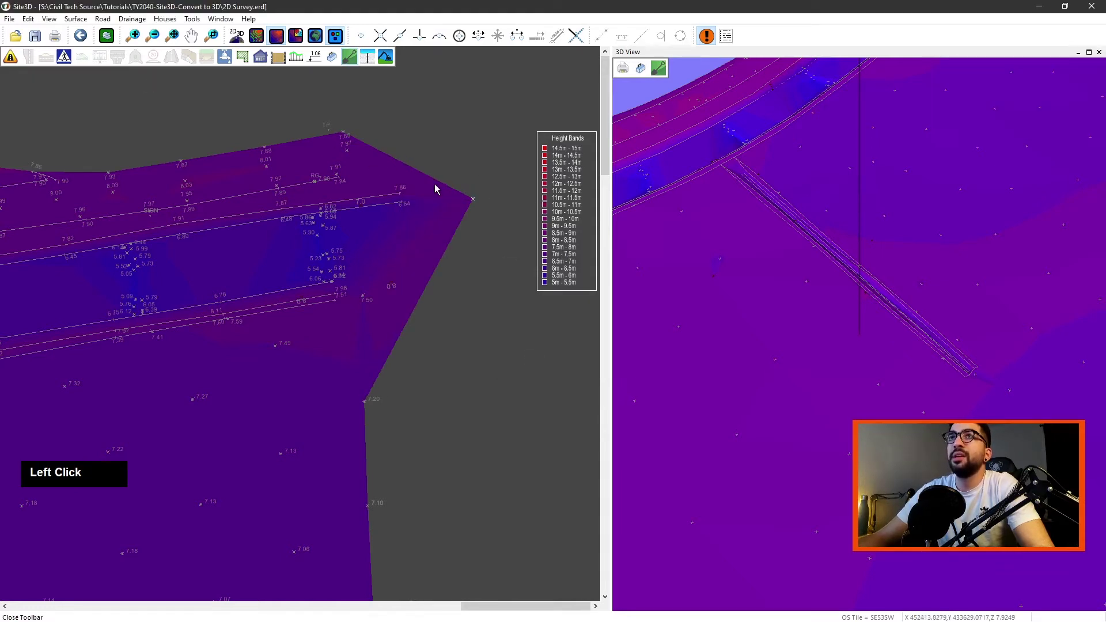
Inspect the surface around the added northeast point, the Height Bands legend and the whole site in plan
middle_click_drag(376, 163, 447, 222)
scroll(430, 237, "down", 4)
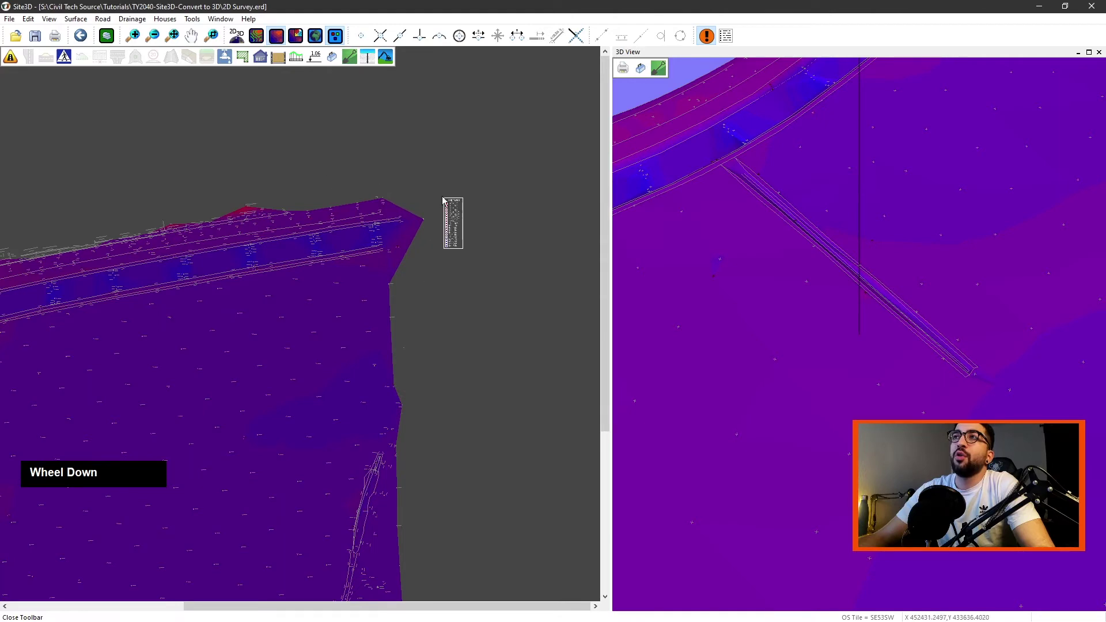
scroll(419, 242, "up", 5)
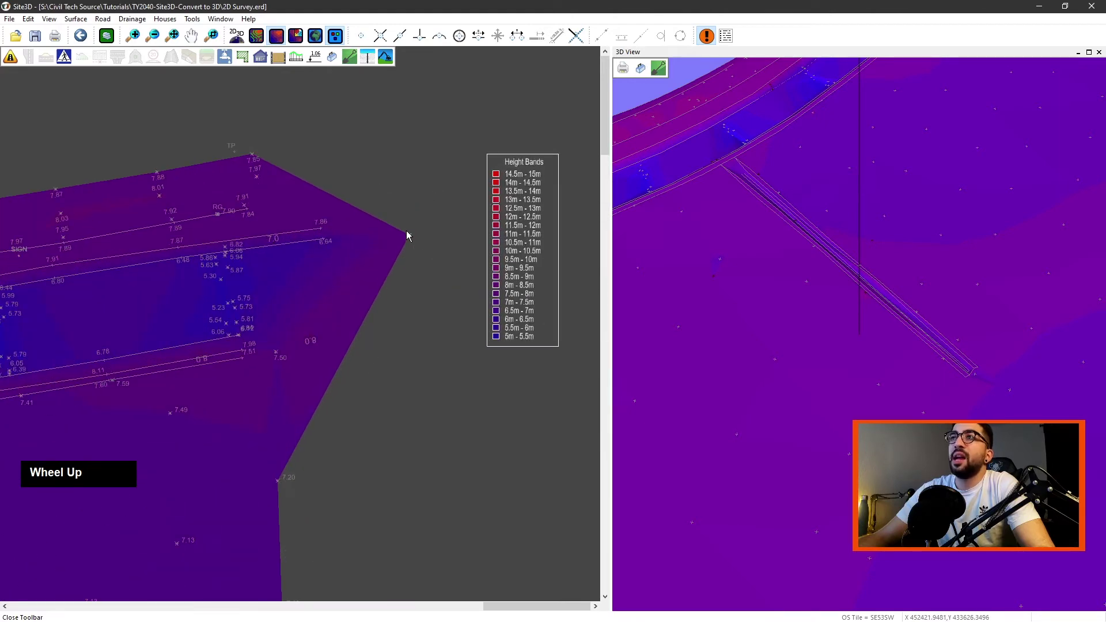
scroll(397, 230, "down", 4)
scroll(477, 211, "up", 2)
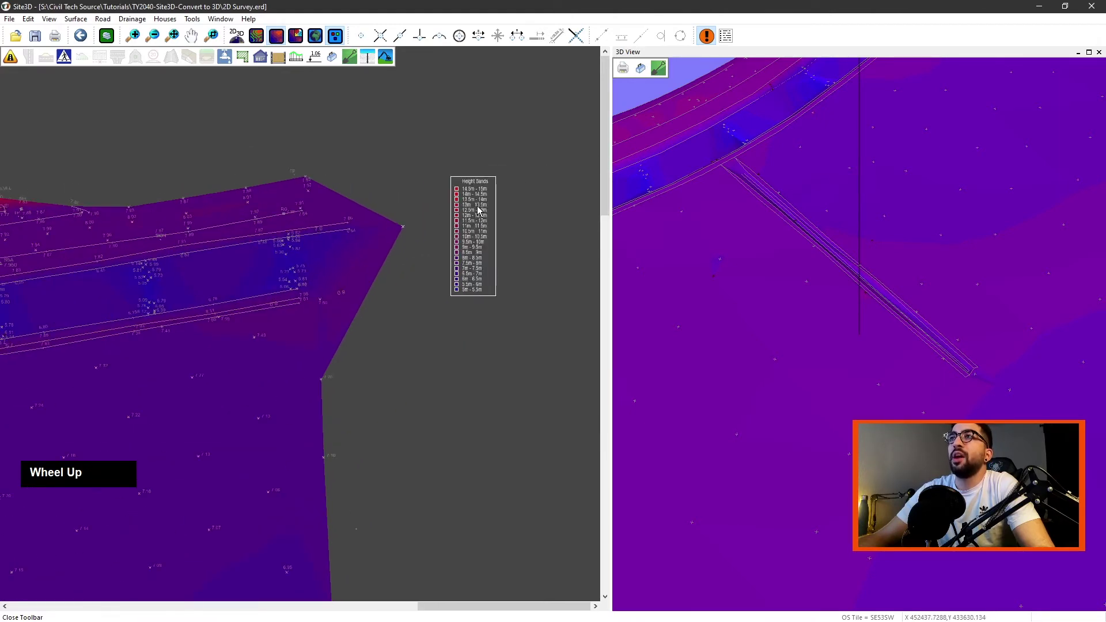
scroll(477, 210, "down", 4)
middle_click(459, 254)
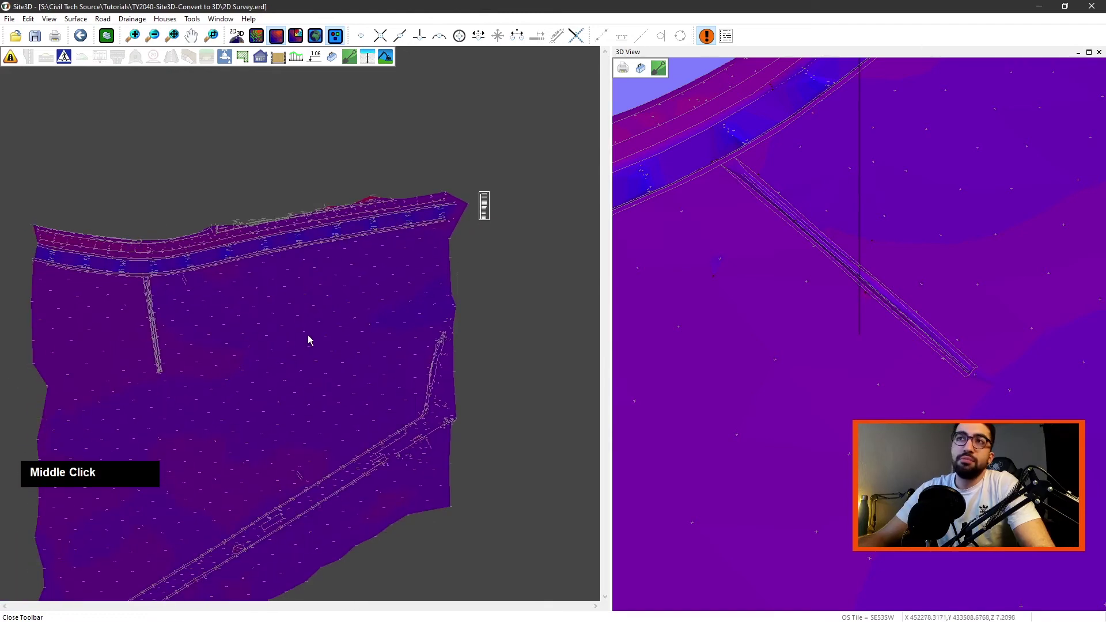
middle_click_drag(212, 372, 274, 282)
scroll(254, 309, "down", 1)
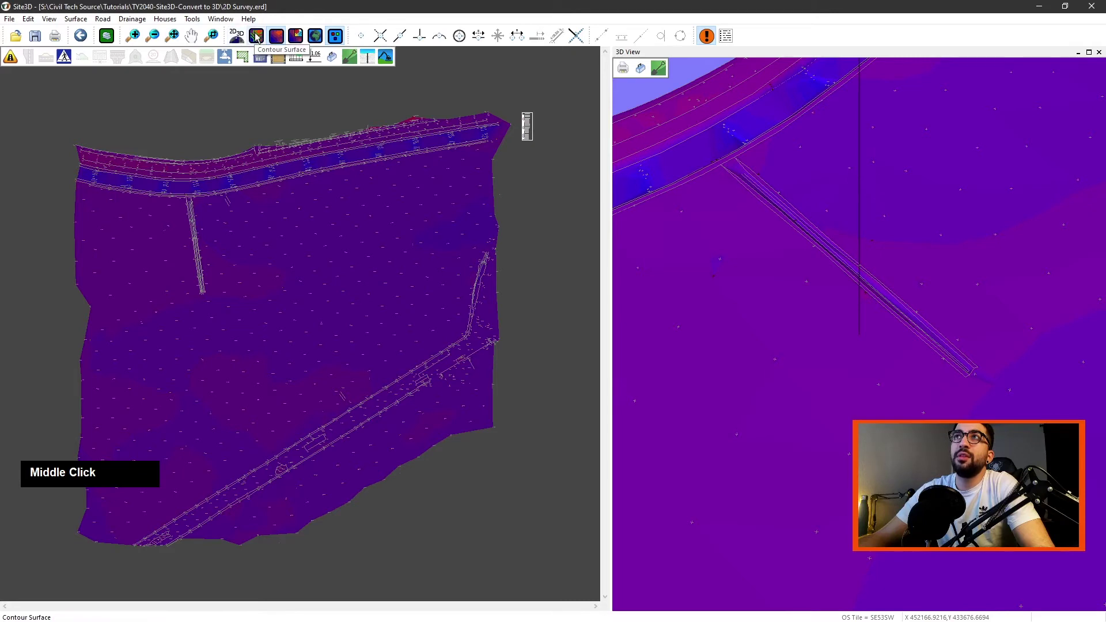
Enable contours for the 3D2D Survey.dwg model with a normal contour interval of 0.1 m and text interval of 50 m
left_click(75, 18)
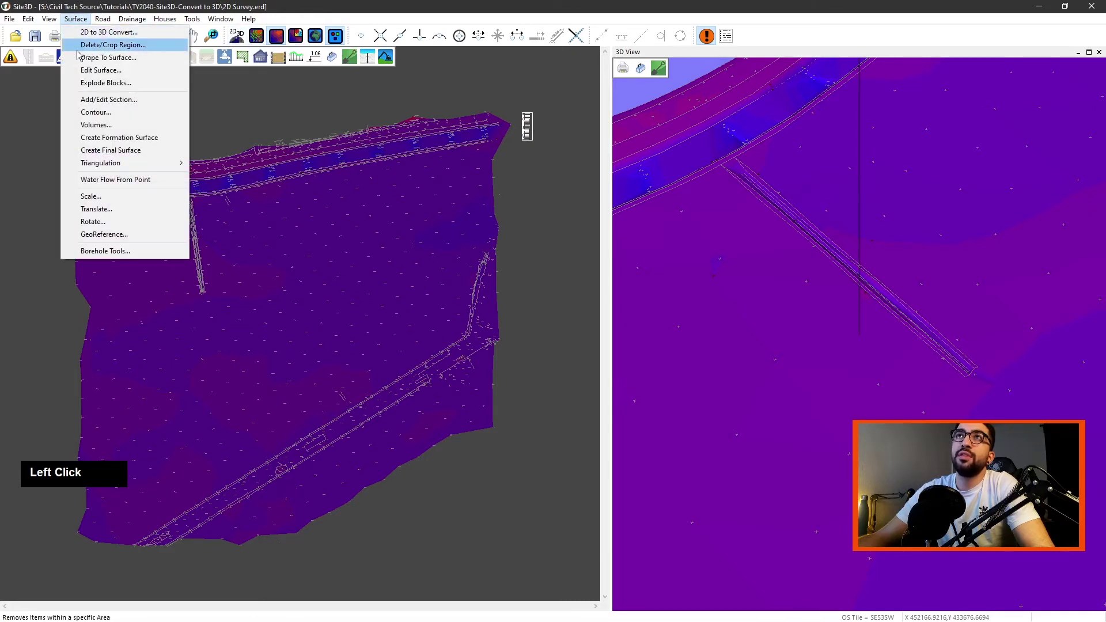
left_click(96, 112)
left_click_drag(489, 224, 312, 230)
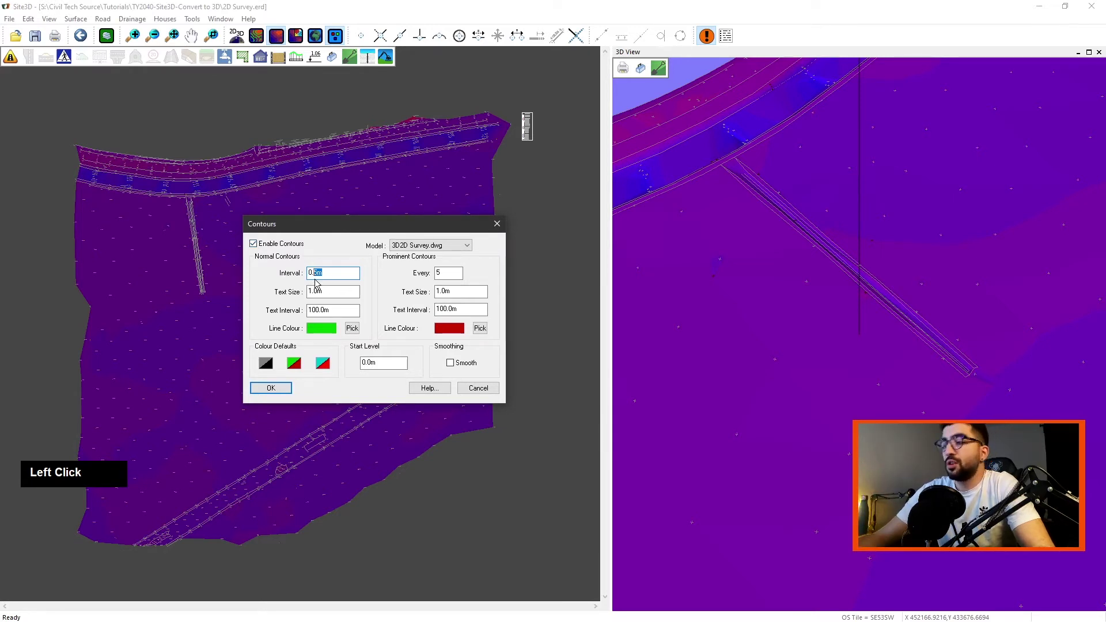
type("1")
left_click(346, 292)
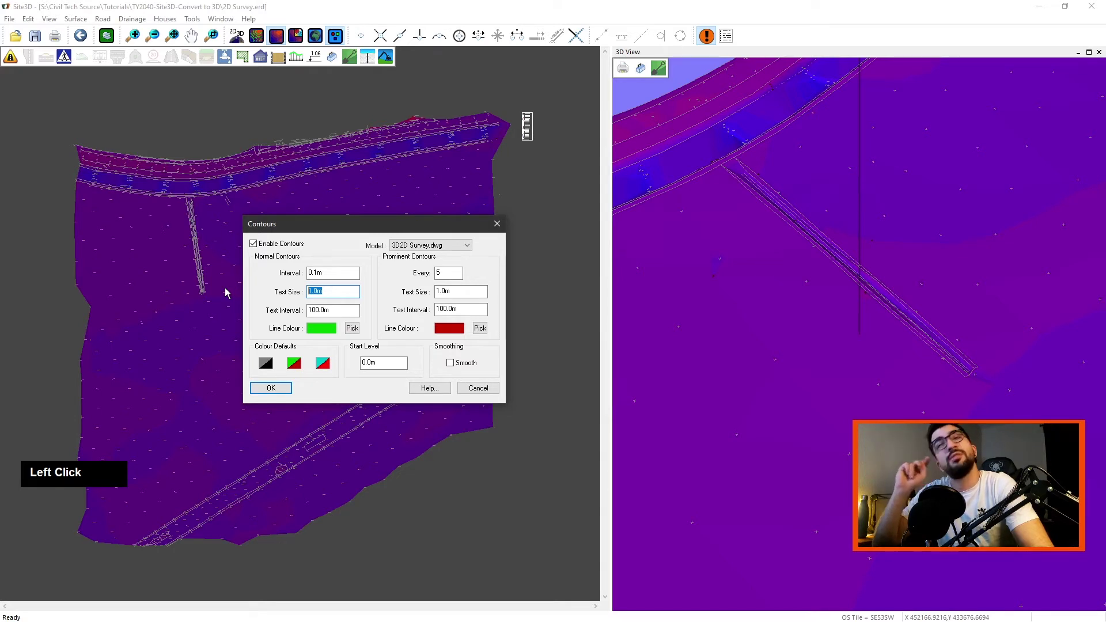
key("Tab")
type("5")
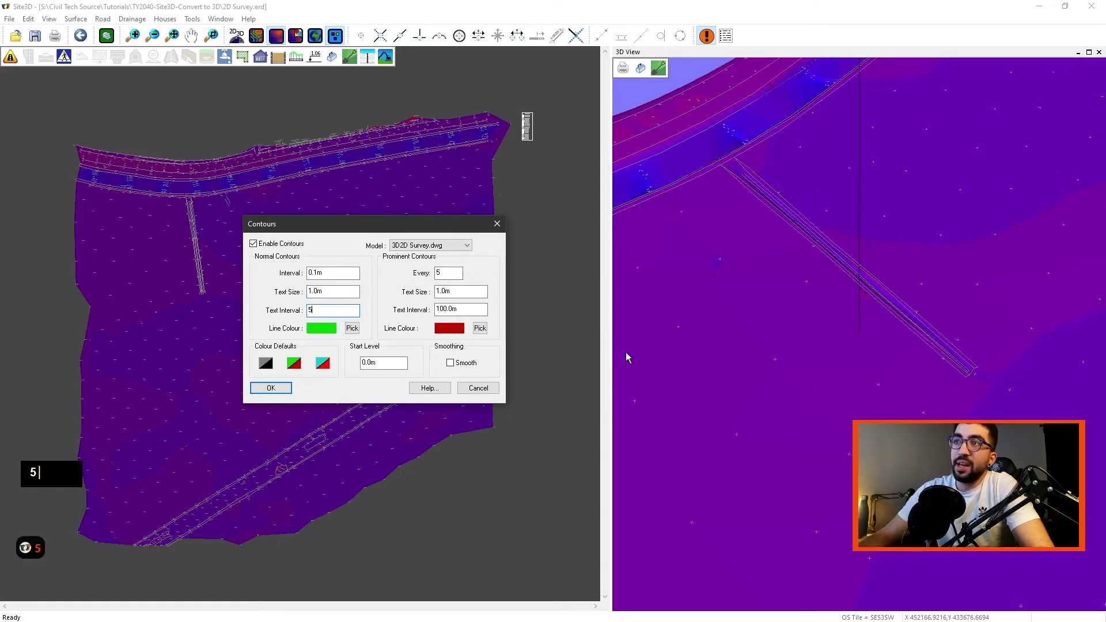
Set the prominent contours to every 1, with a text size of 1.25 m and a text interval of 50 m
left_click(436, 273)
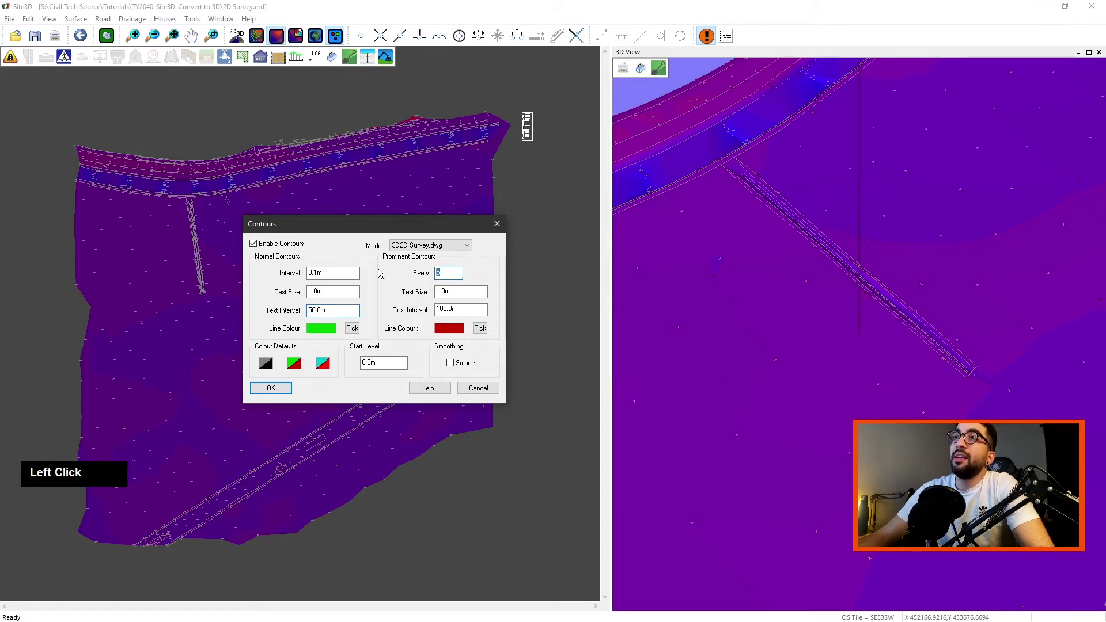
type("1")
left_click(448, 292)
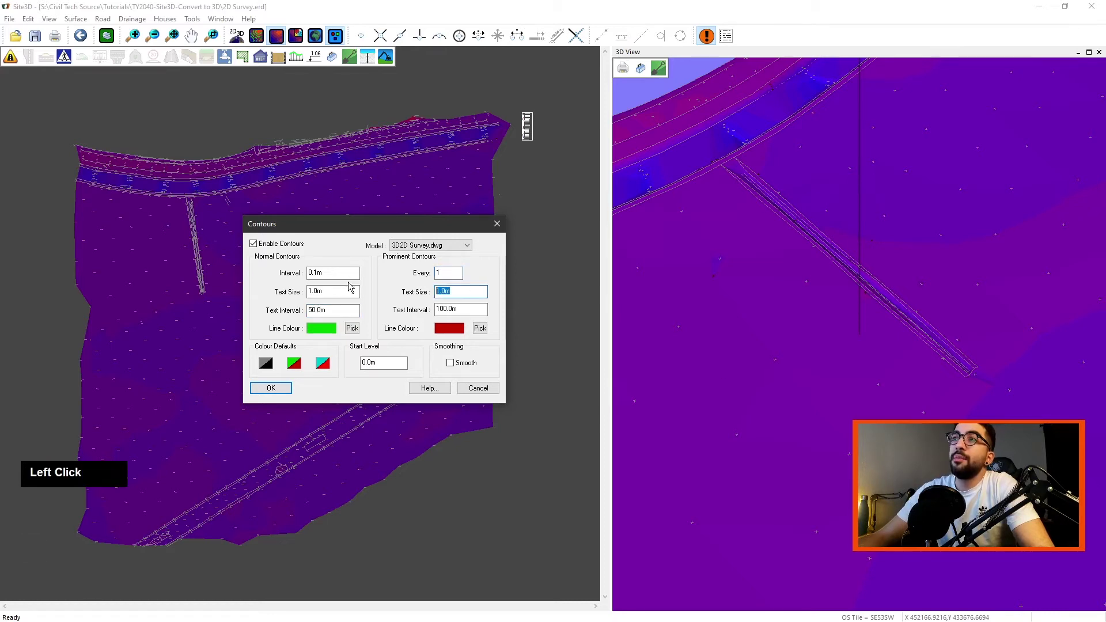
type("1.25")
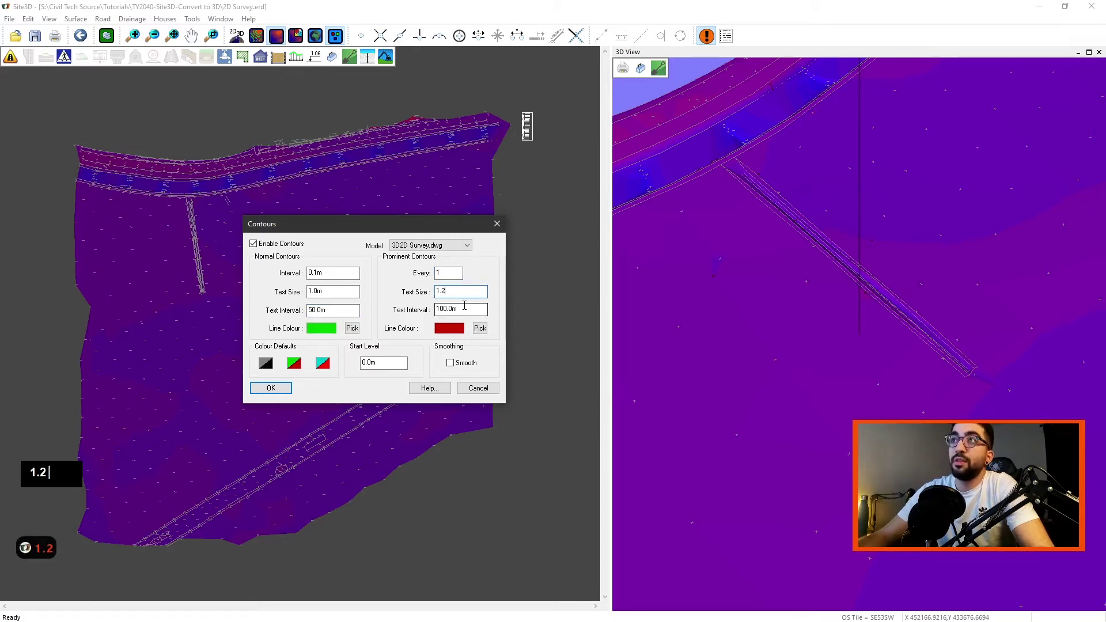
double_click(480, 311)
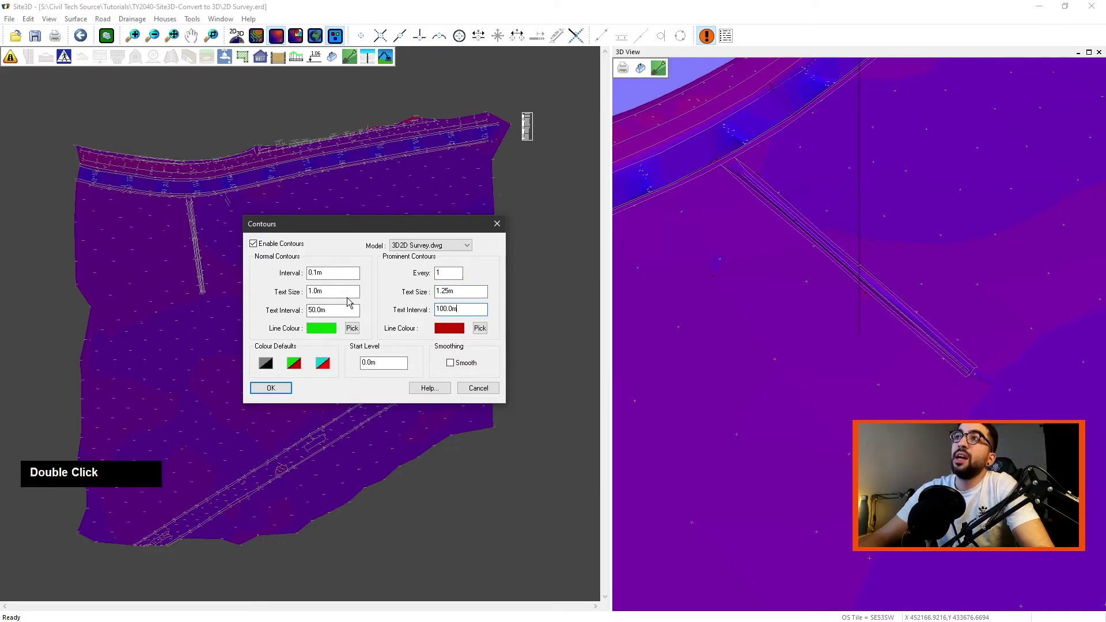
left_click(387, 314)
type("50")
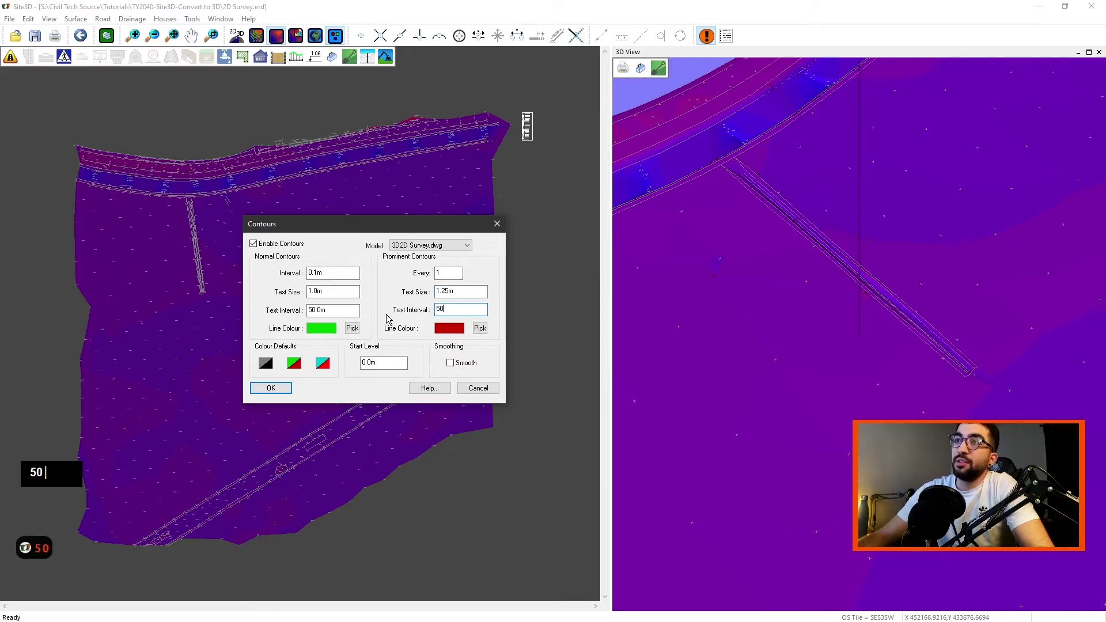
Try the three default contour colour schemes, and set the normal contours' line colour to dark green
left_click(263, 365)
left_click(295, 367)
left_click(322, 364)
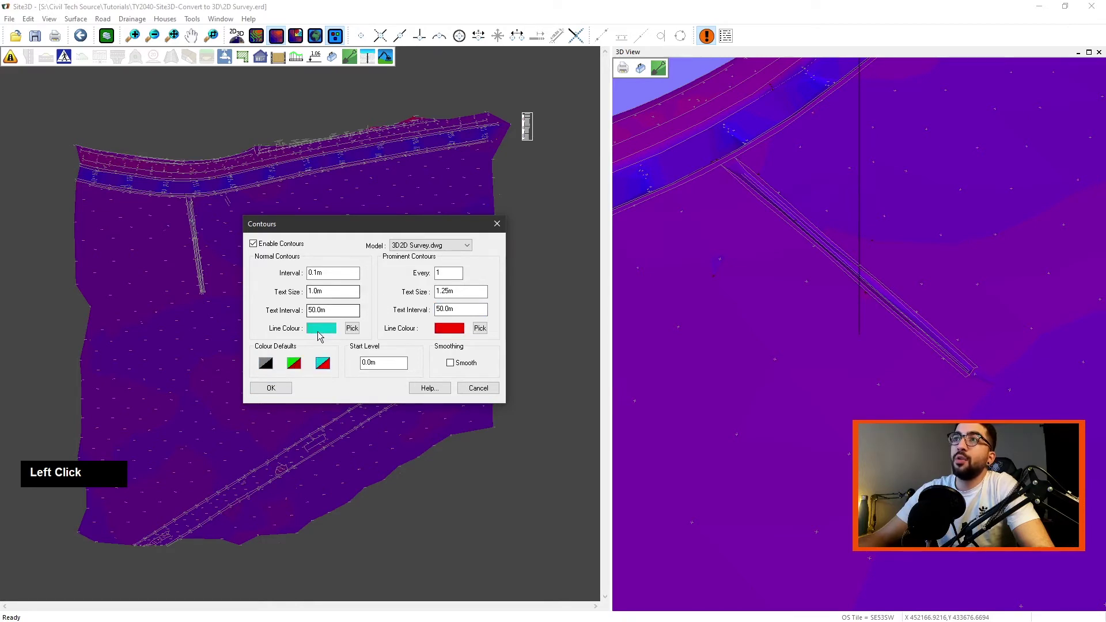
double_click(355, 329)
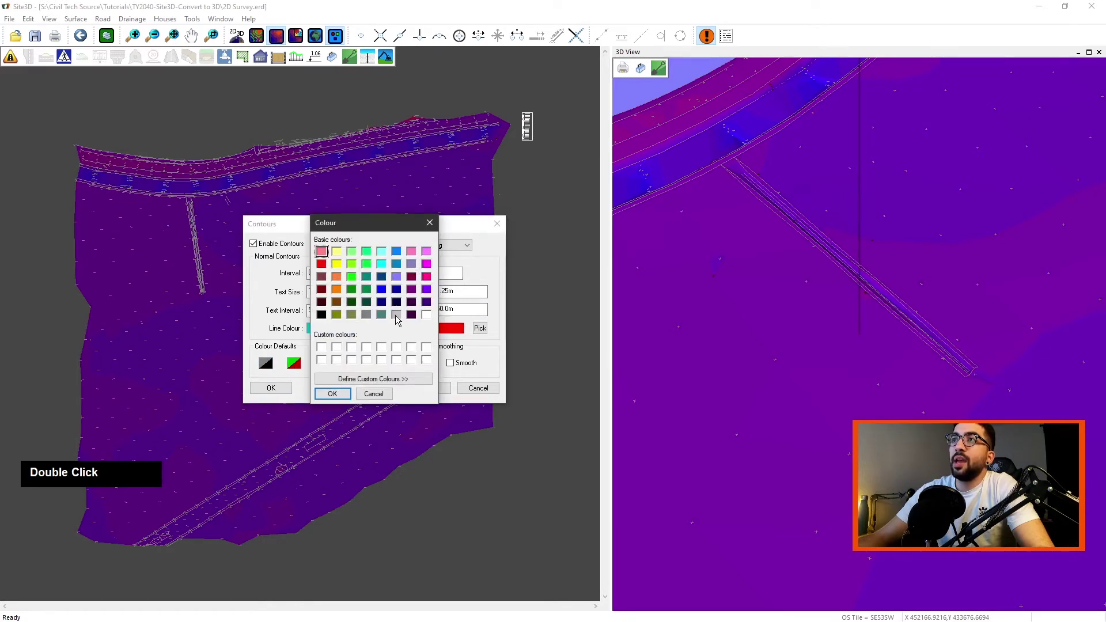
left_click(397, 316)
left_click(351, 290)
left_click(333, 393)
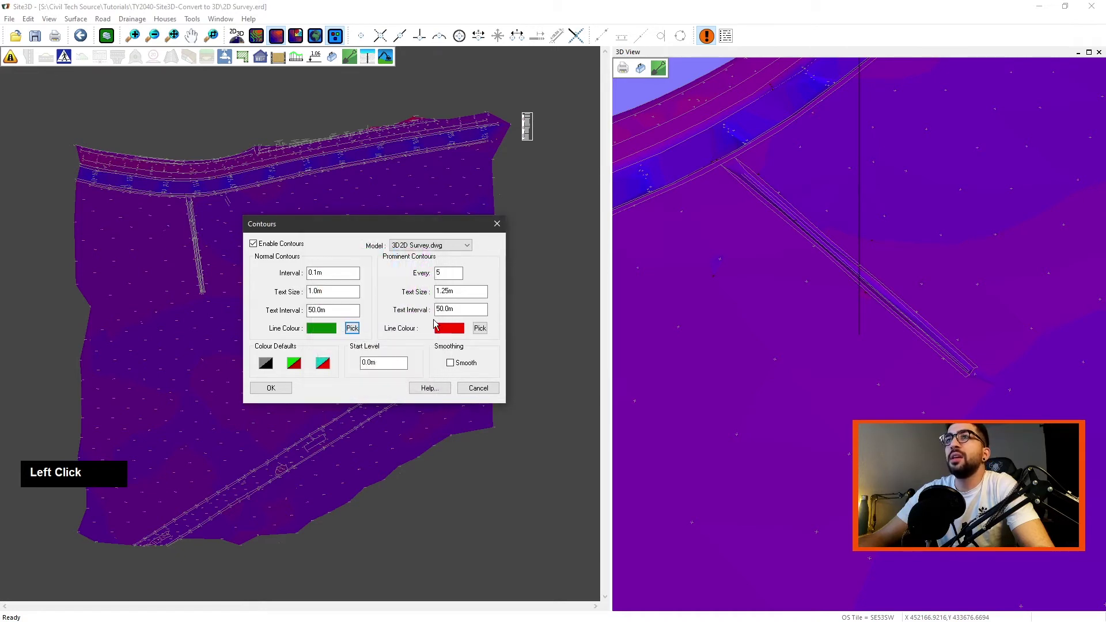
Set the prominent contours' line colour to yellow and generate the contours
left_click(478, 329)
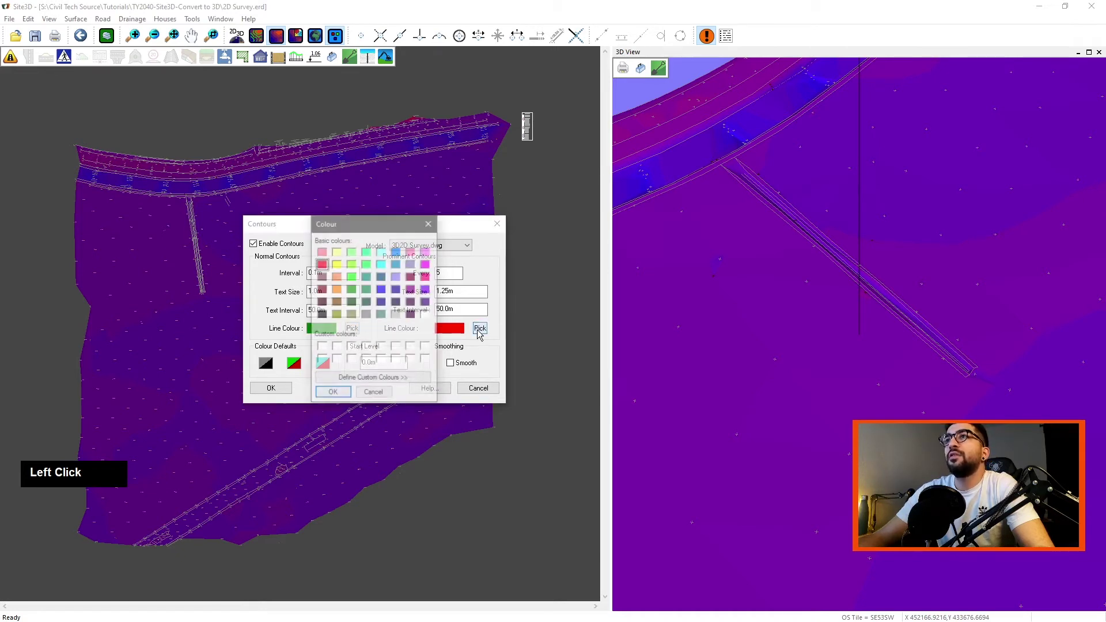
left_click(333, 394)
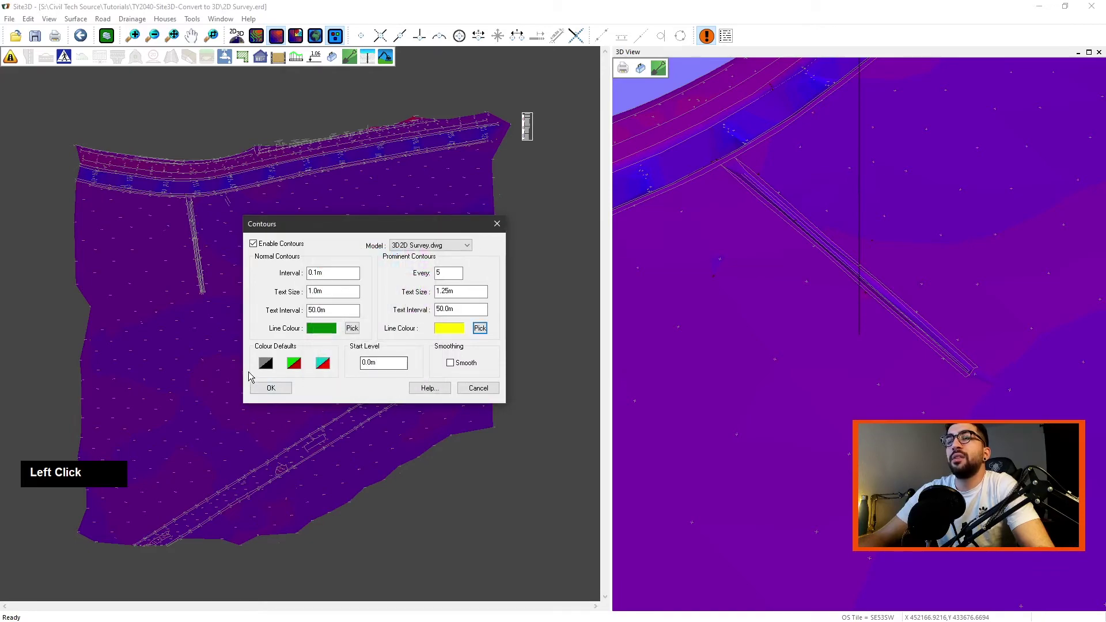
left_click(262, 388)
Examine the contour lines and their level labels around the northern ditch and across the whole site
scroll(209, 184, "up", 5)
scroll(209, 184, "up", 4)
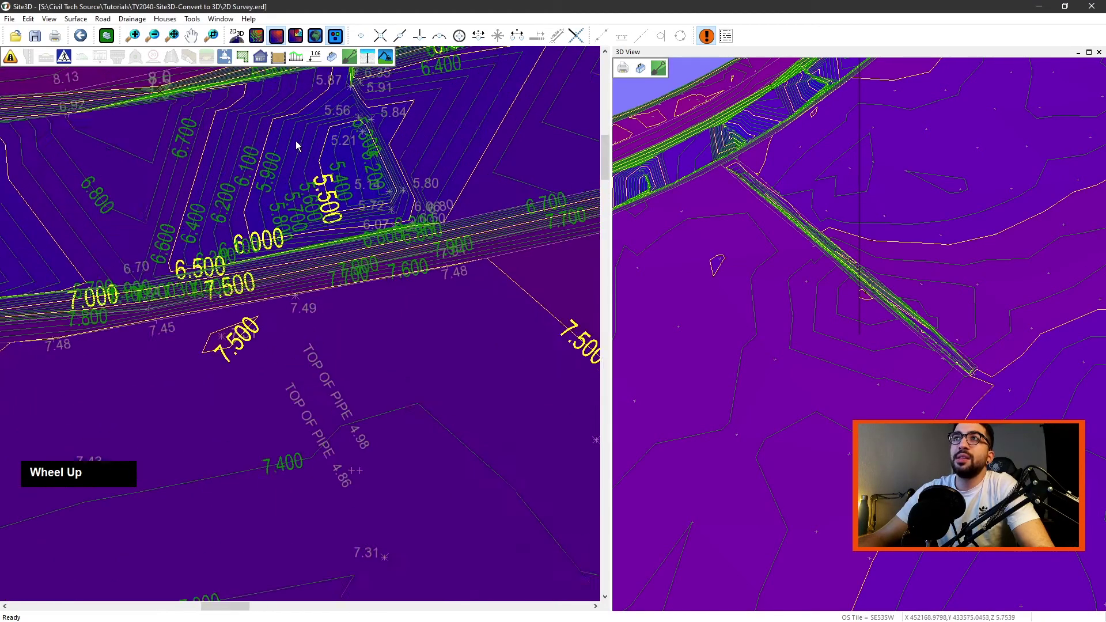
scroll(347, 424, "down", 3)
middle_click(300, 221)
scroll(242, 240, "down", 6)
scroll(311, 357, "up", 2)
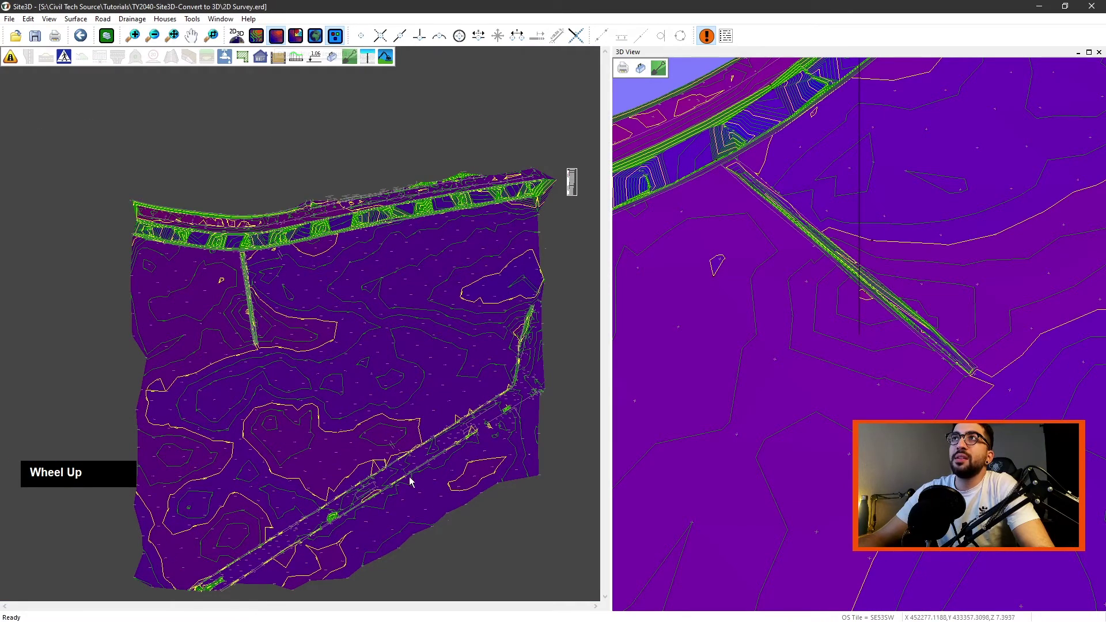
Turn off the surface's height colouring and examine the contours on their own in plan
left_click(283, 36)
scroll(355, 319, "up", 3)
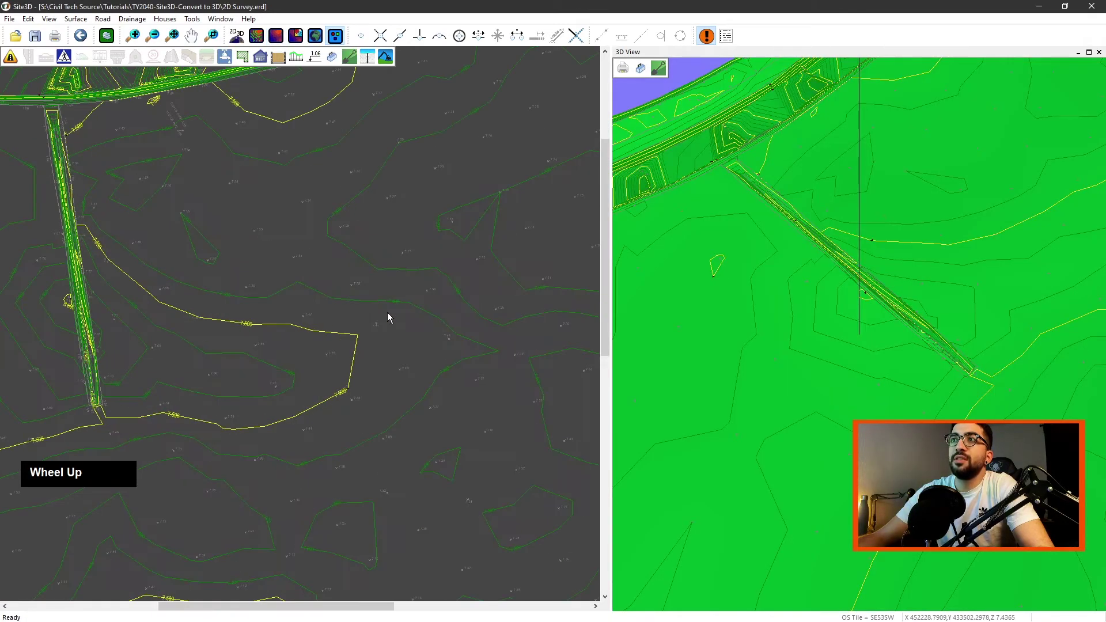
middle_click_drag(355, 319, 348, 204)
scroll(322, 231, "down", 9)
middle_click_drag(271, 225, 271, 322)
scroll(328, 316, "up", 3)
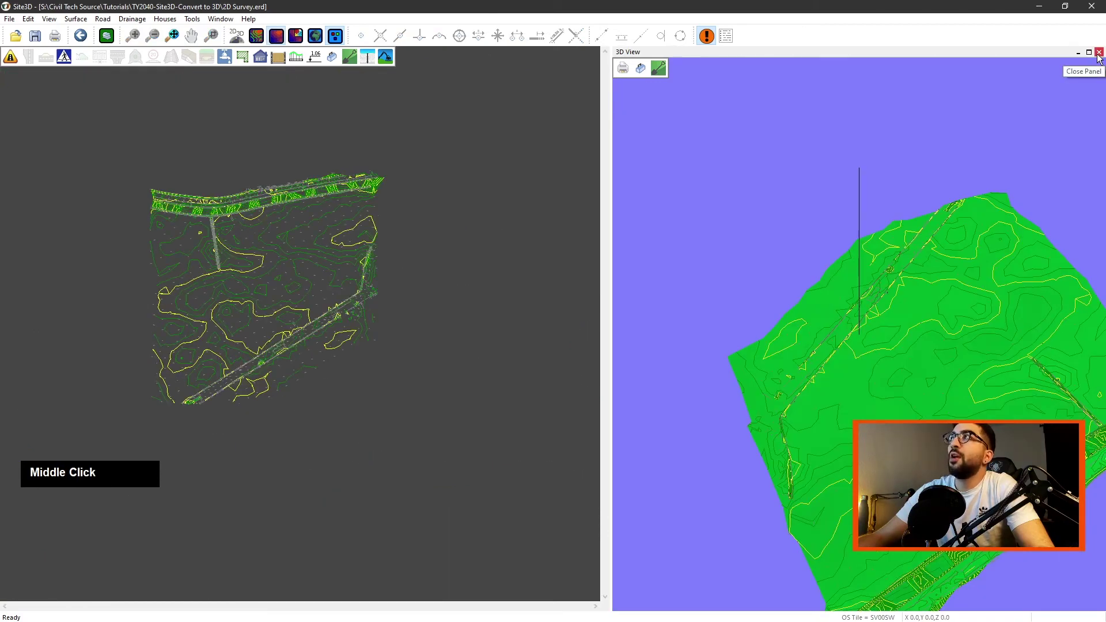
Close and reopen the 3D view, and inspect the contoured surface from a low angle
left_click(1098, 53)
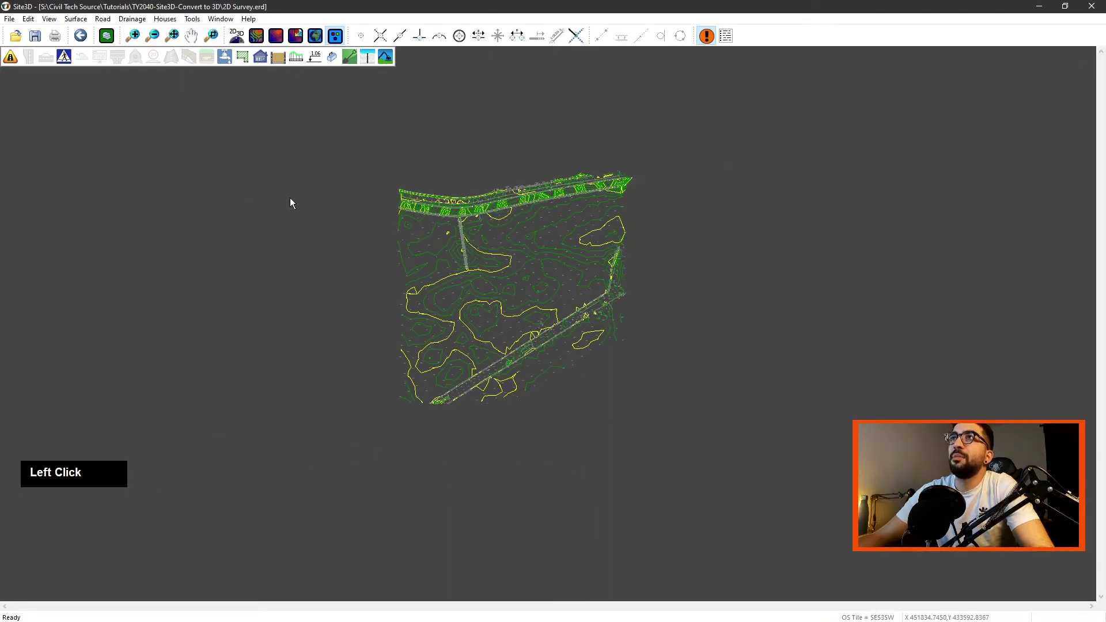
left_click(314, 35)
scroll(800, 321, "up", 3)
middle_click_drag(783, 336, 881, 358)
scroll(881, 358, "down", 2)
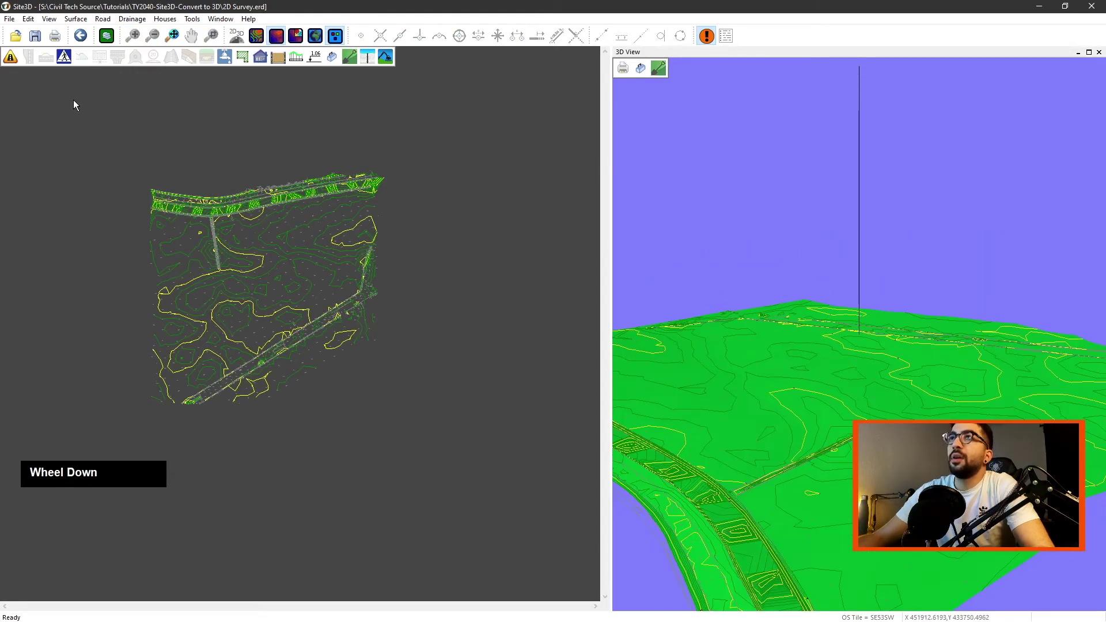
Turn the surface's height colouring back on and change it to teal shades
left_click(277, 36)
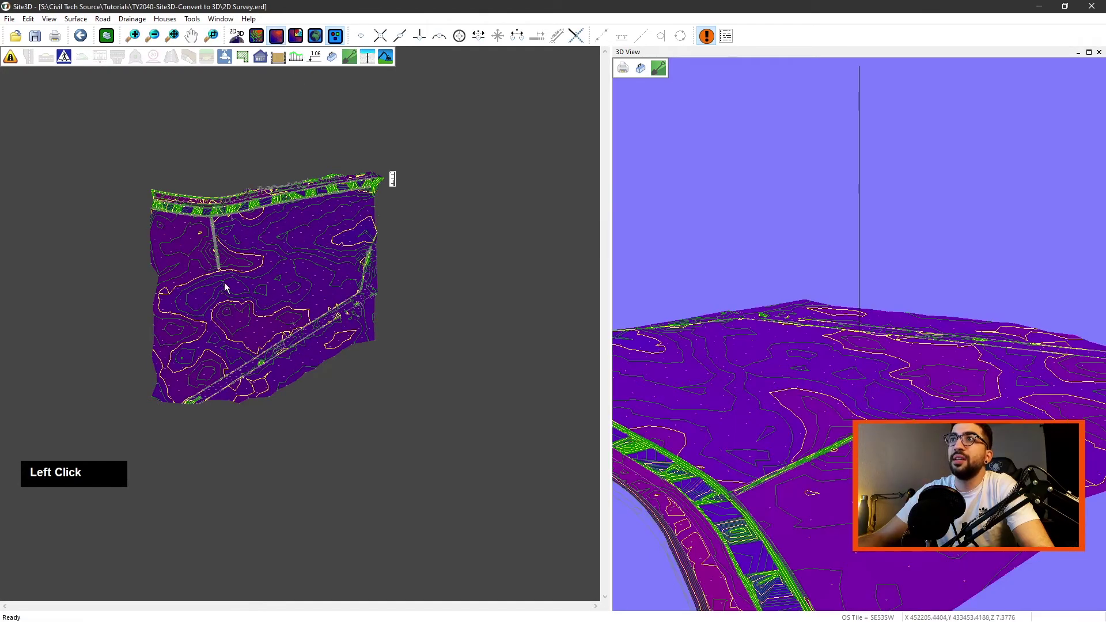
scroll(253, 192, "up", 3)
scroll(254, 192, "up", 1)
middle_click_drag(337, 237, 222, 326)
scroll(231, 322, "down", 2)
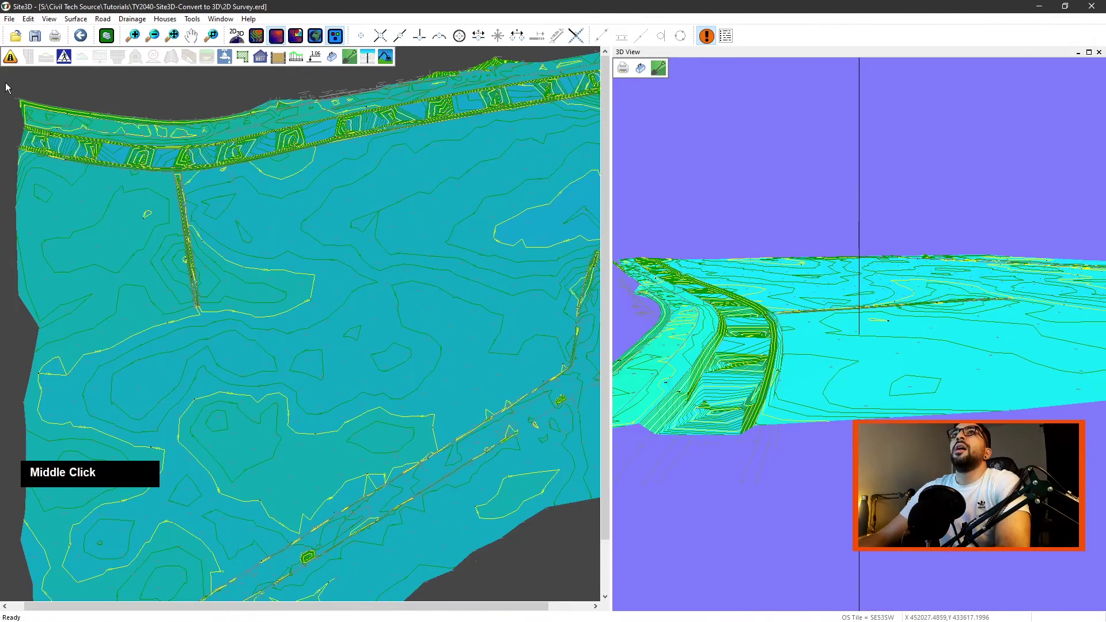
Open 3D Survey.dxf from the TY2040-Site3D-Convert to 3D folder
left_click(16, 36)
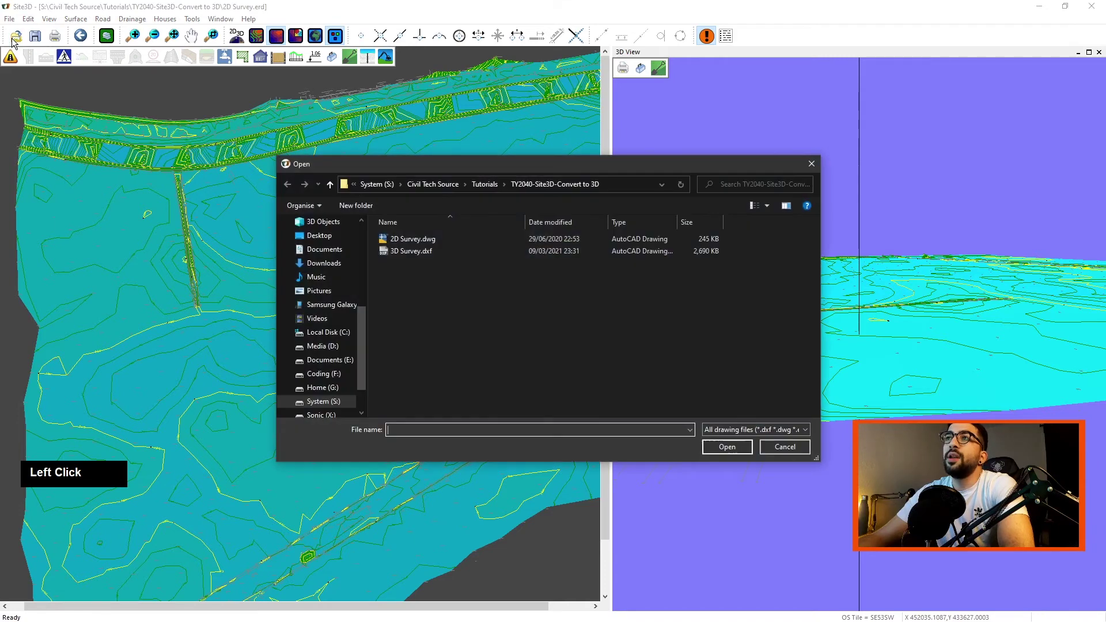
double_click(393, 253)
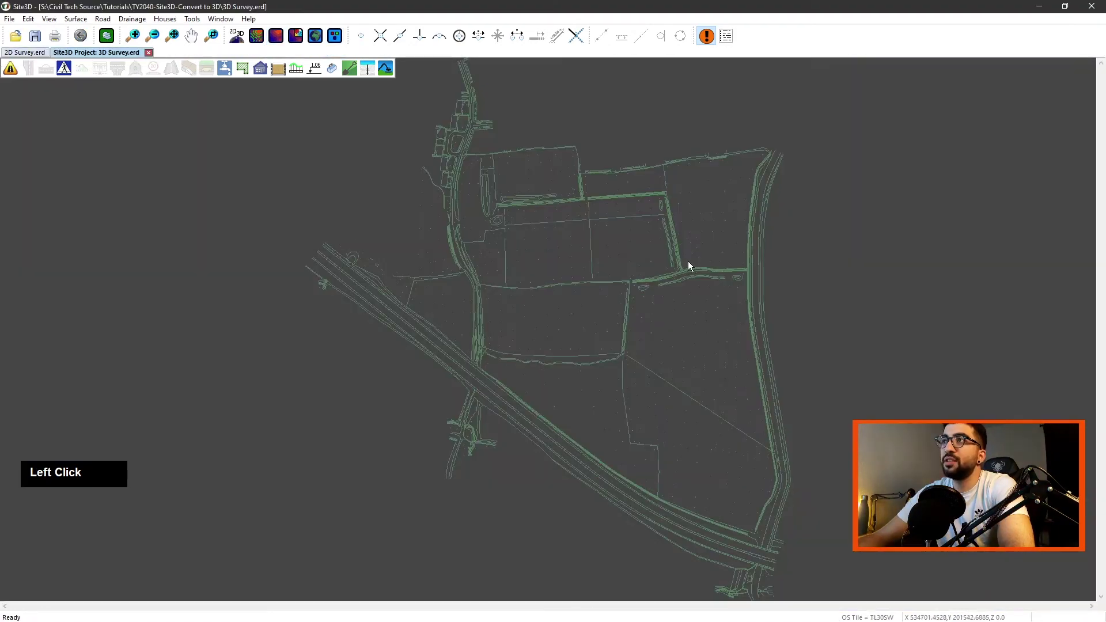
middle_click_drag(686, 264, 584, 271)
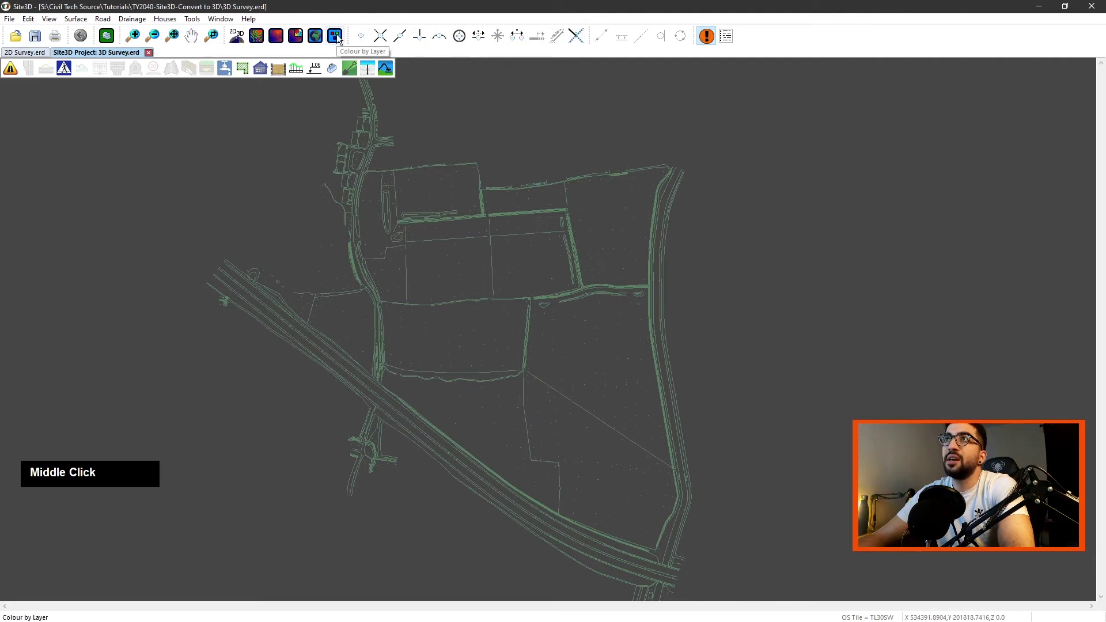
Toggle colour by layer on and off for the 3D survey, and display its surface with height shading
left_click(337, 37)
left_click(338, 37)
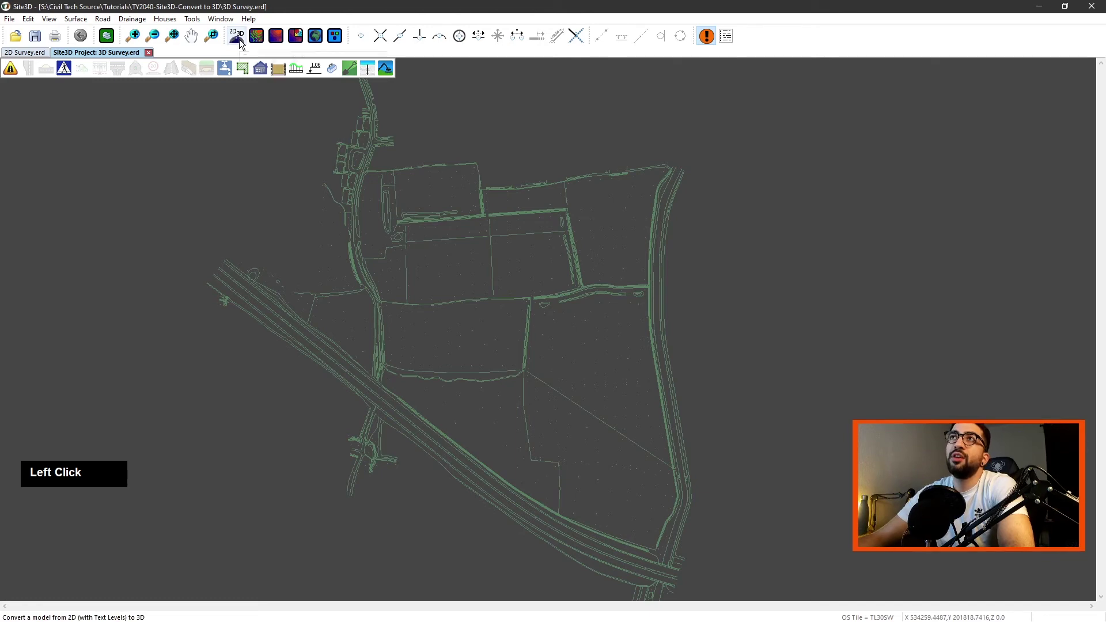
left_click(276, 37)
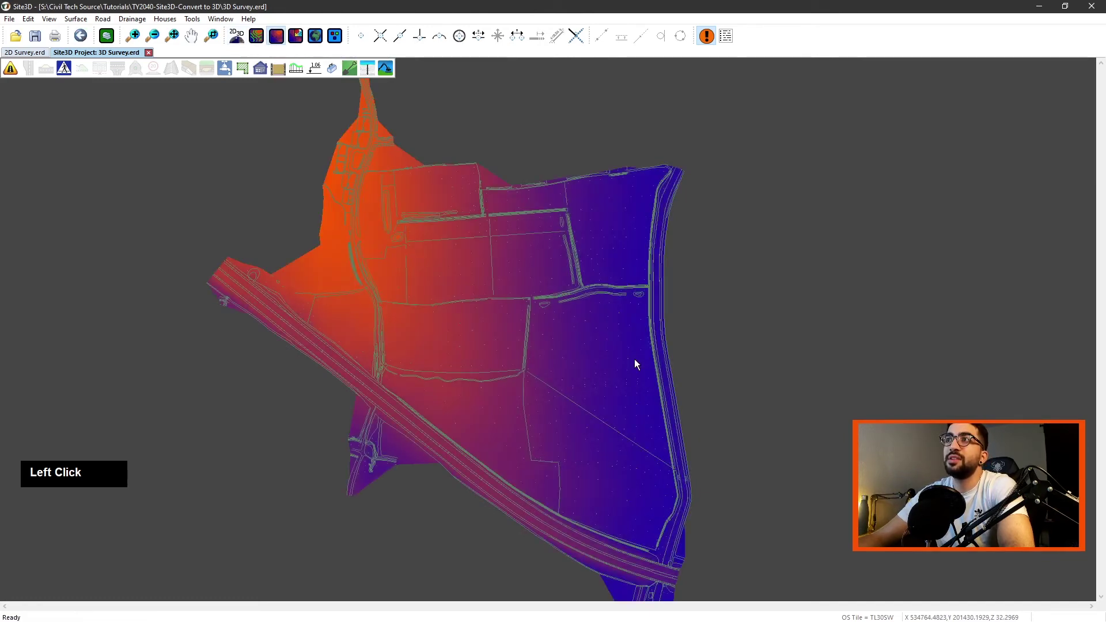
scroll(385, 266, "up", 2)
scroll(612, 329, "down", 1)
middle_click_drag(612, 329, 303, 200)
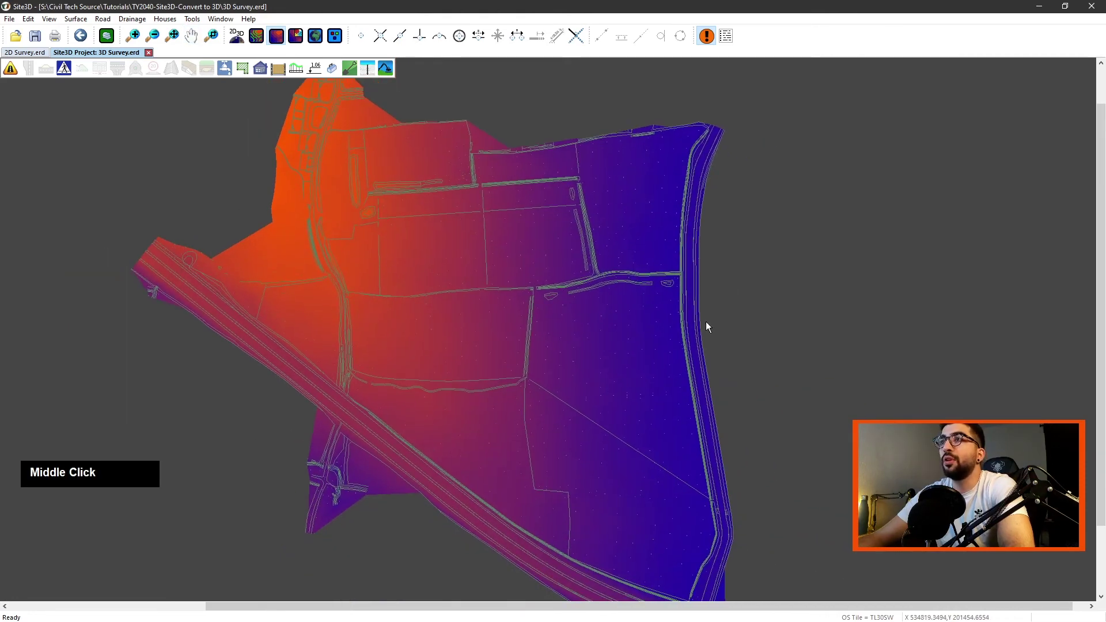
Set the 3D Survey.dxf height shading to blue for low levels and dark green for high levels
right_click(346, 208)
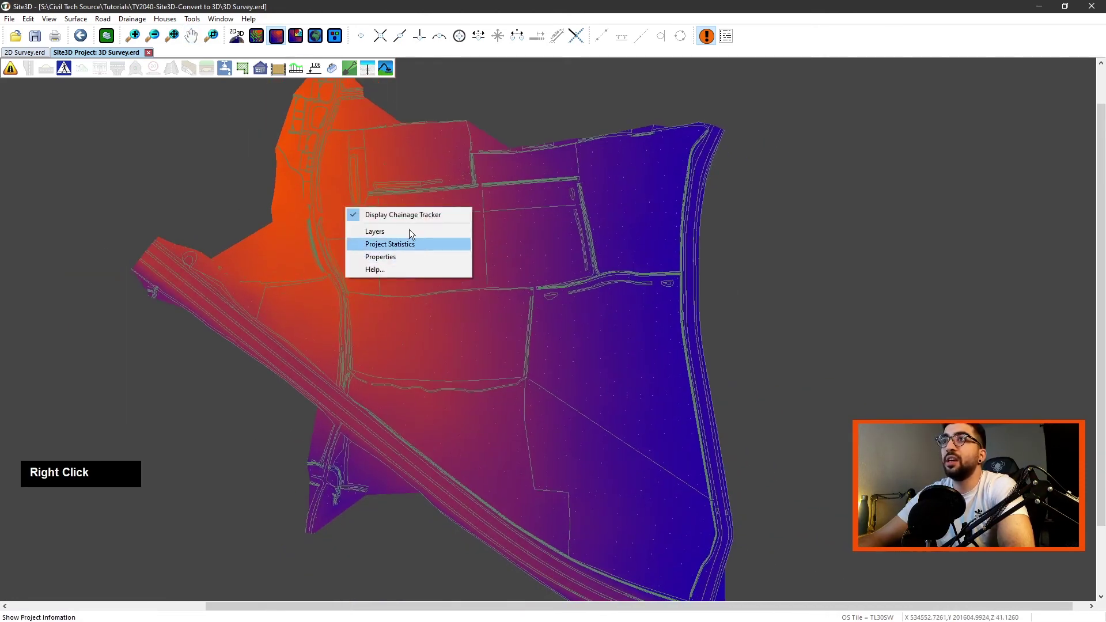
left_click(383, 257)
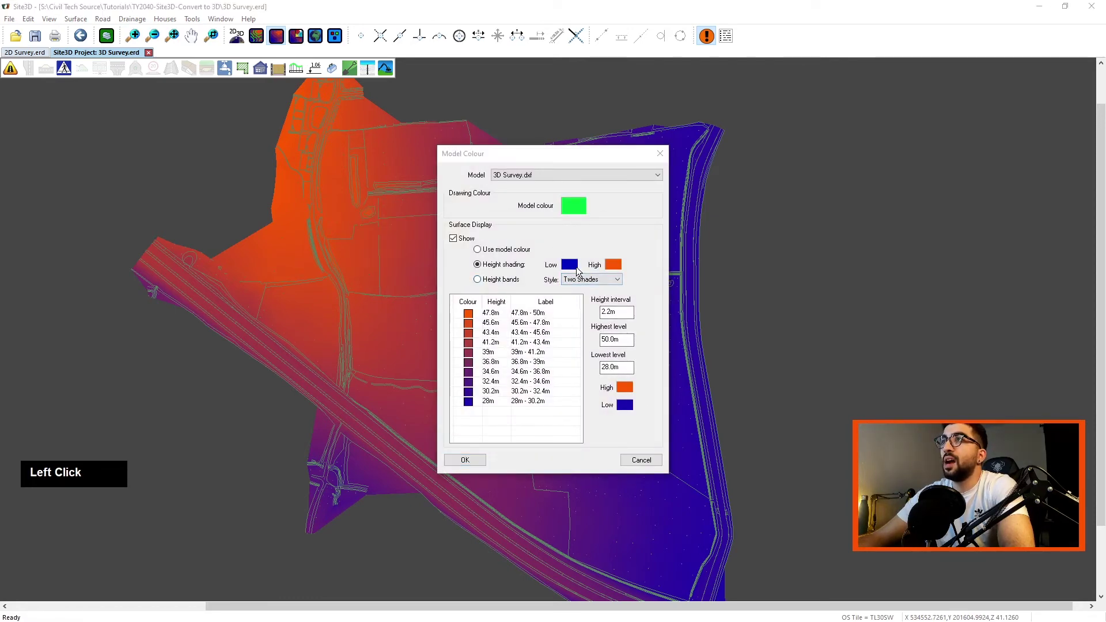
left_click(532, 253)
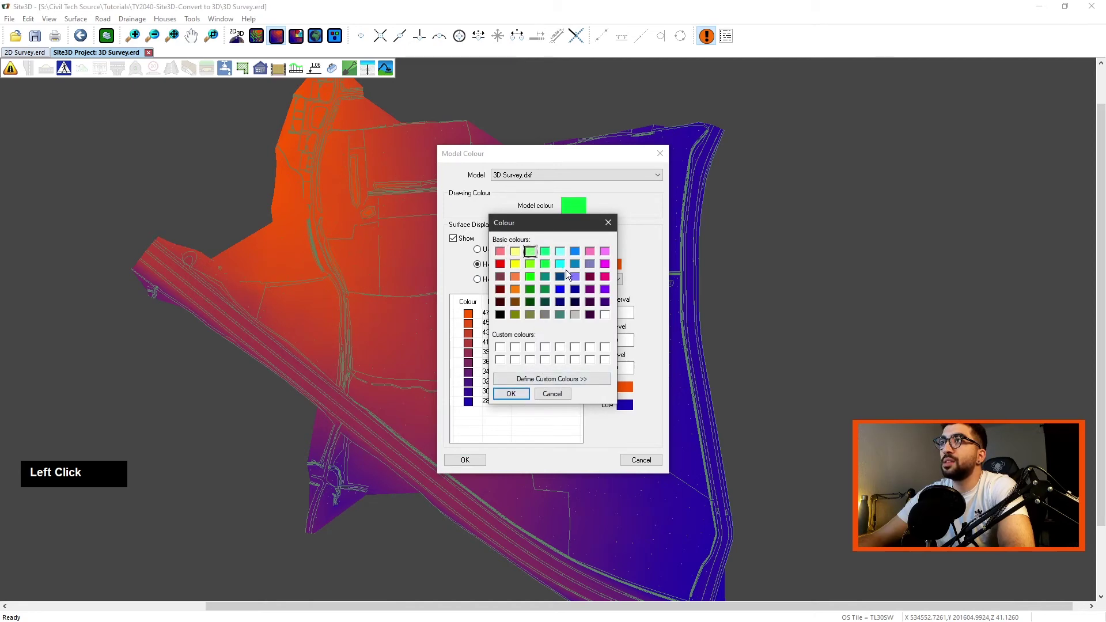
left_click(513, 394)
left_click(612, 265)
left_click(531, 291)
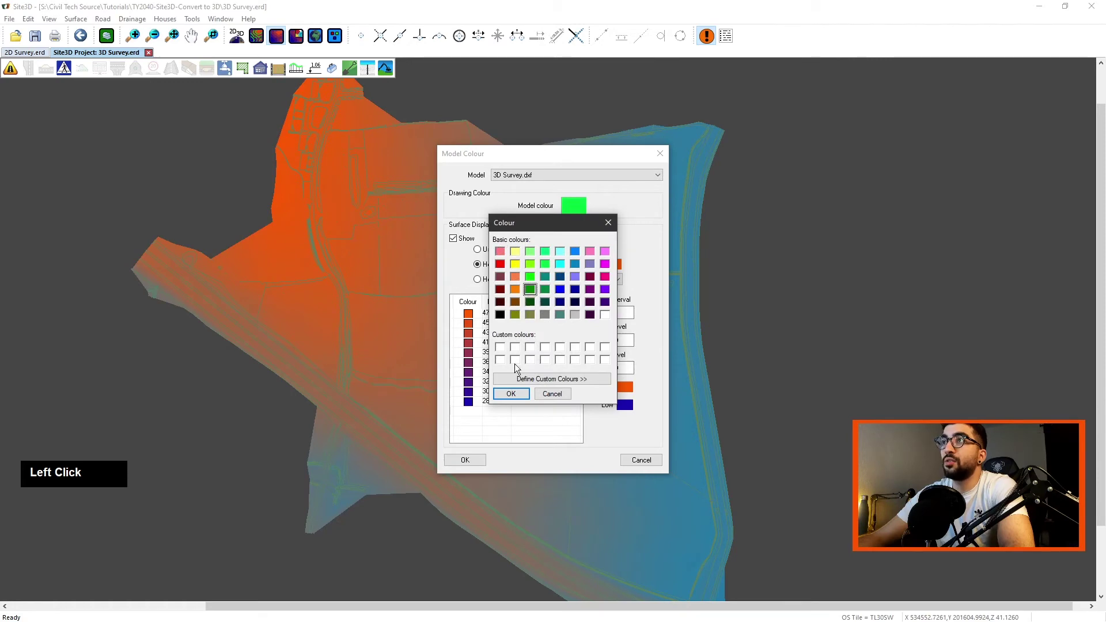
left_click(511, 393)
left_click(466, 459)
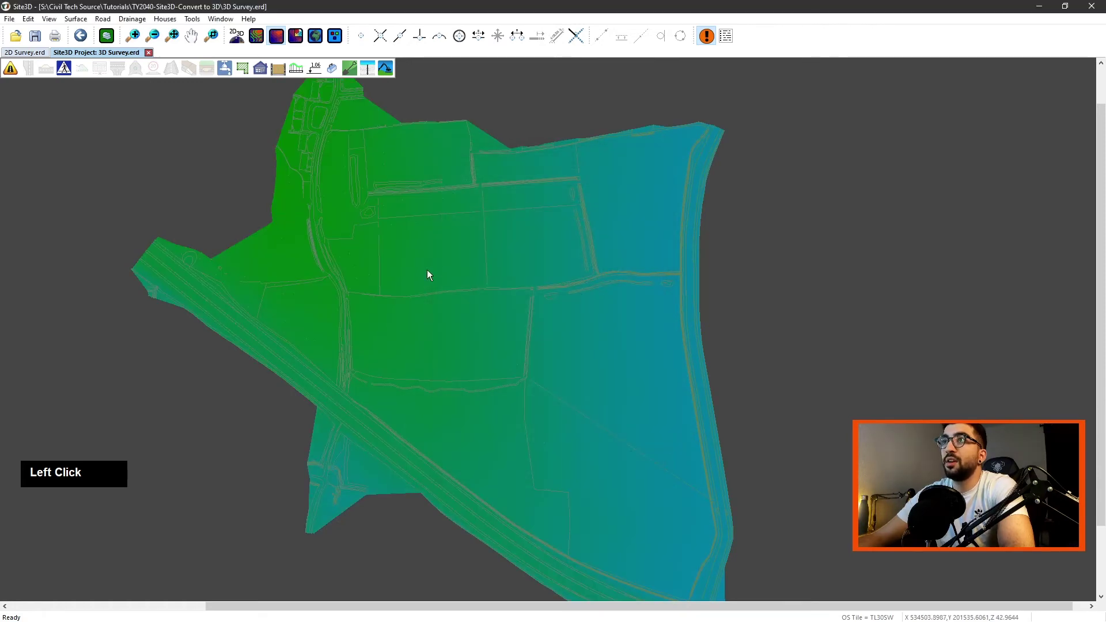
Turn on colour by layer for the 3D survey's linework and view the whole site
scroll(249, 193, "down", 1)
scroll(249, 162, "up", 3)
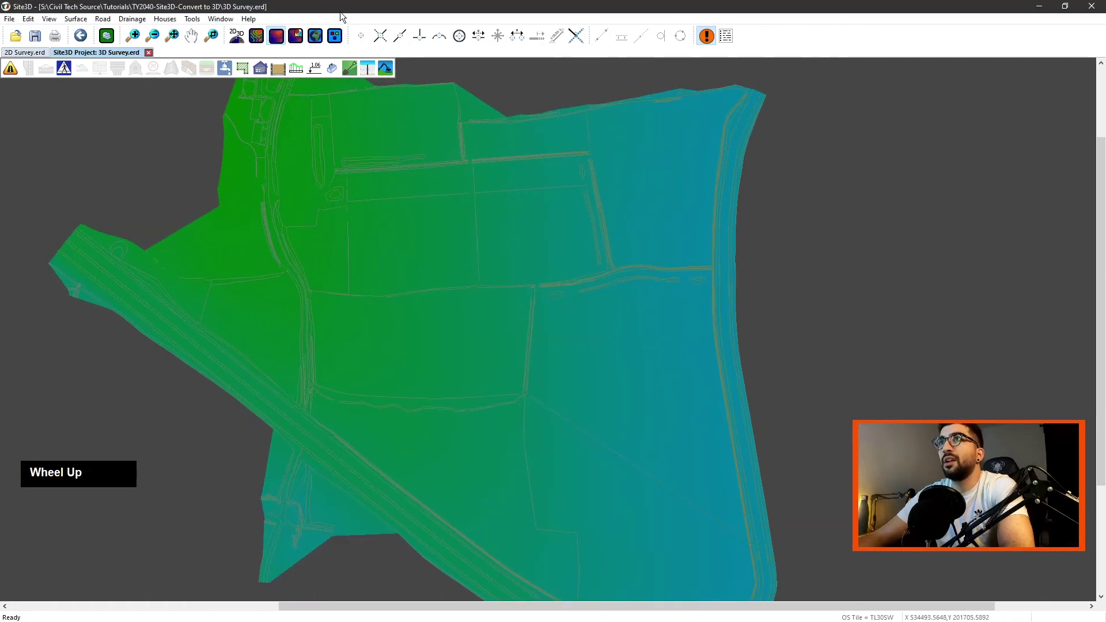
left_click(334, 36)
scroll(334, 215, "down", 1)
middle_click_drag(334, 214, 266, 131)
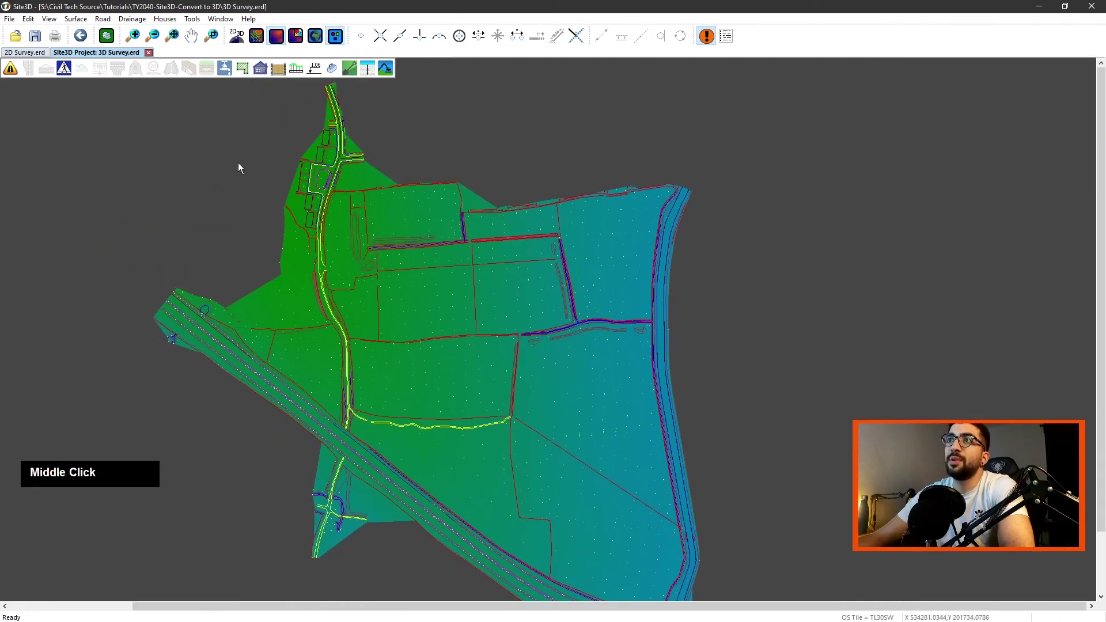
Enable 3D survey contours at a 0.1 m interval, with prominent contours every 1 and the cyan-and-red colour default
left_click(255, 38)
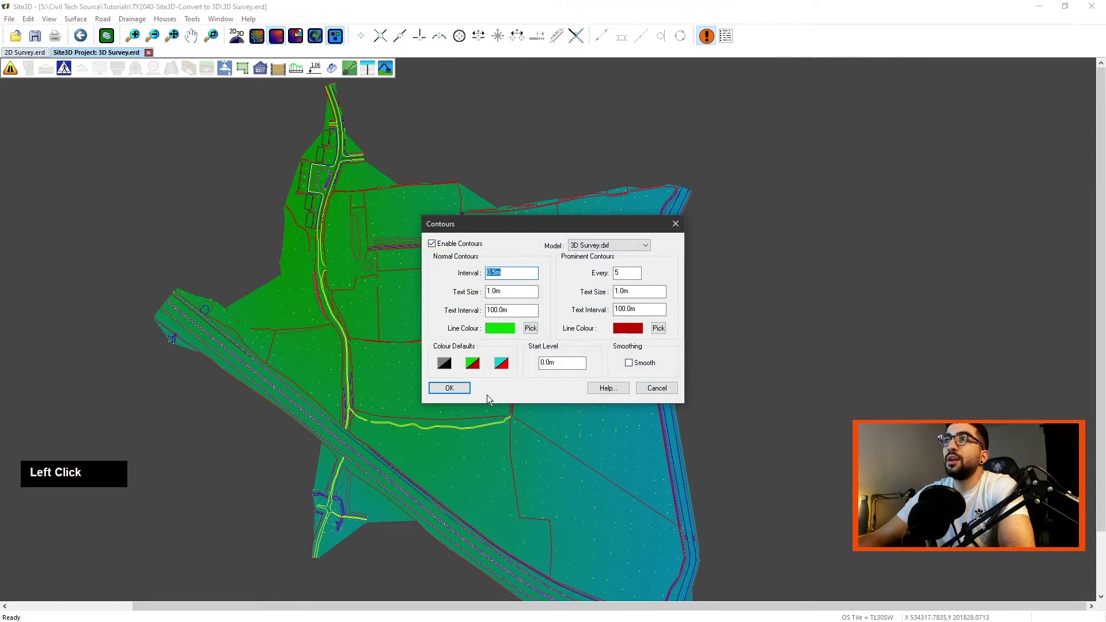
left_click(493, 275)
type("1")
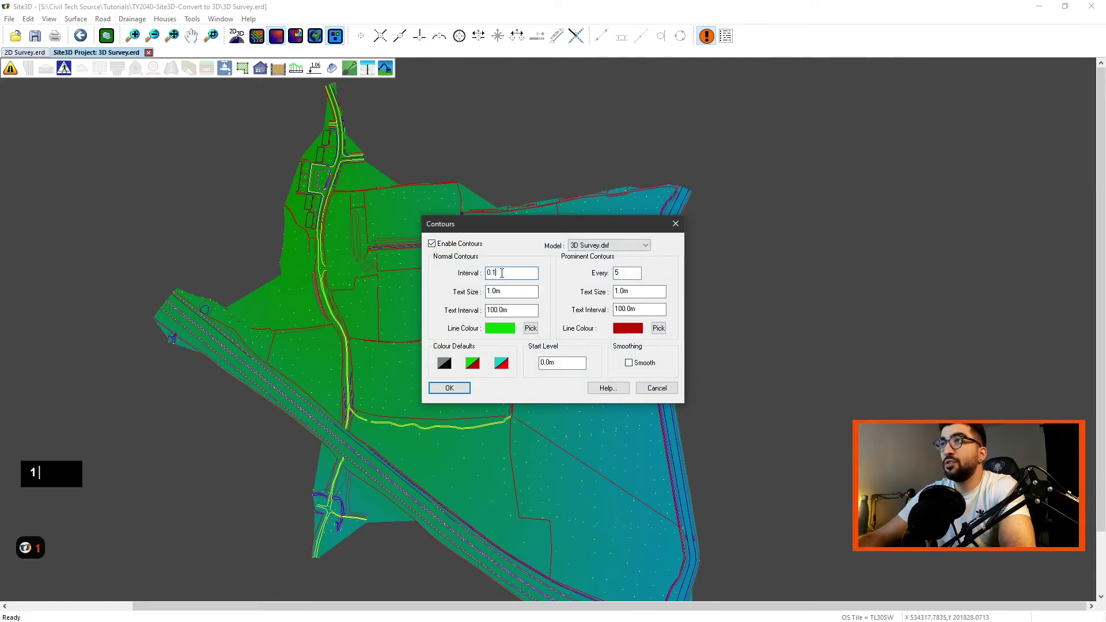
left_click(631, 276)
type("1")
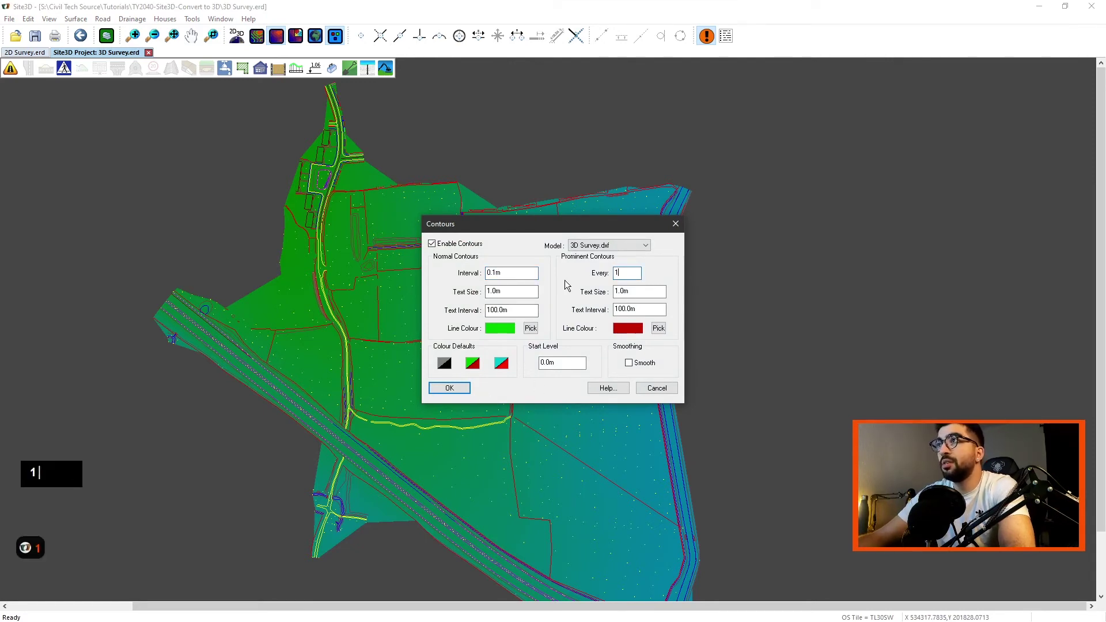
left_click(444, 363)
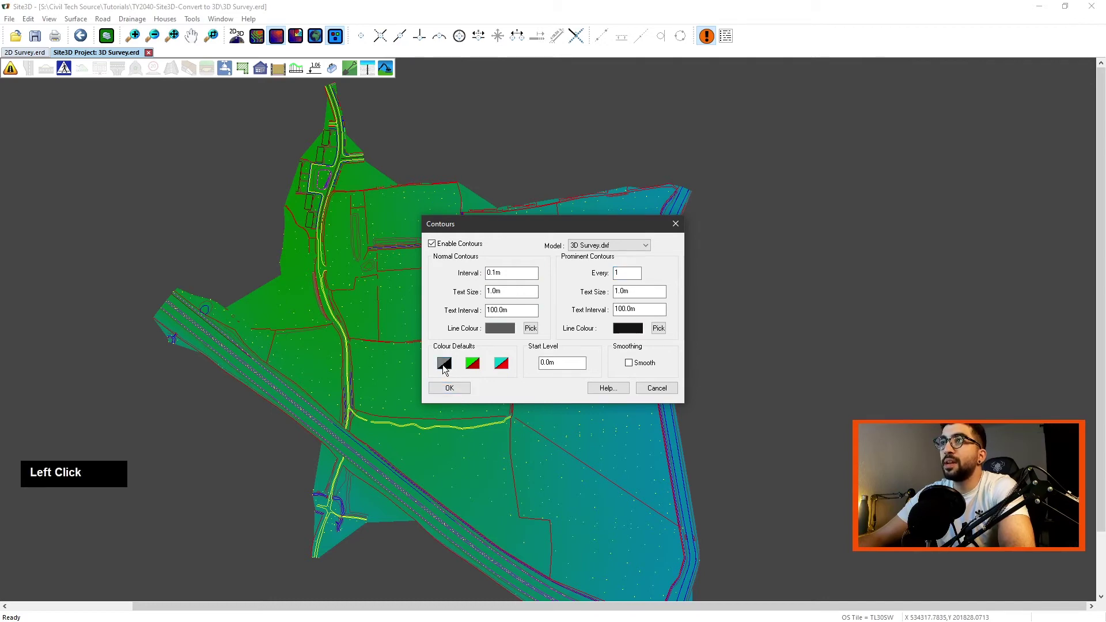
left_click(501, 364)
left_click(449, 388)
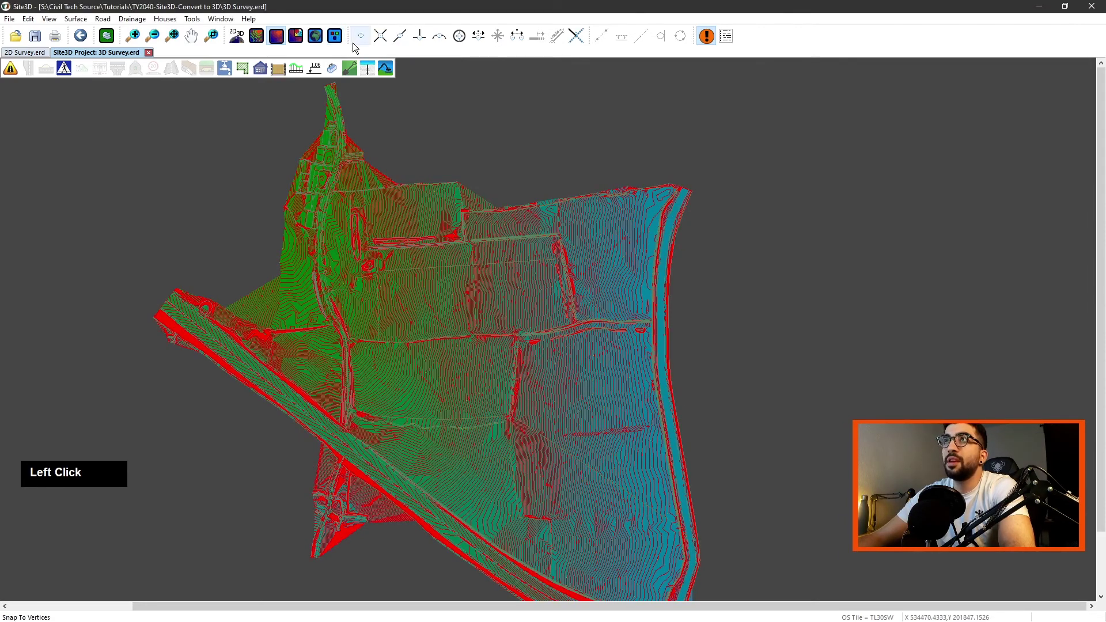
Switch the 3D survey's surface display from height shading to height bands
scroll(320, 213, "up", 5)
scroll(340, 291, "up", 3)
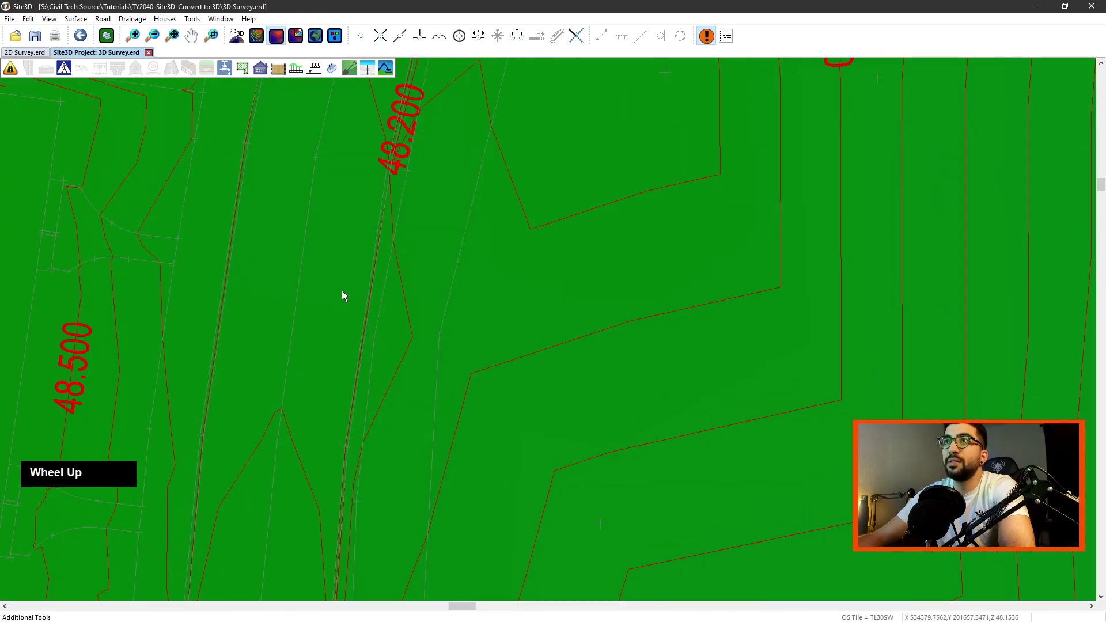
scroll(576, 301, "down", 6)
middle_click(547, 294)
scroll(517, 291, "up", 1)
scroll(517, 292, "up", 4)
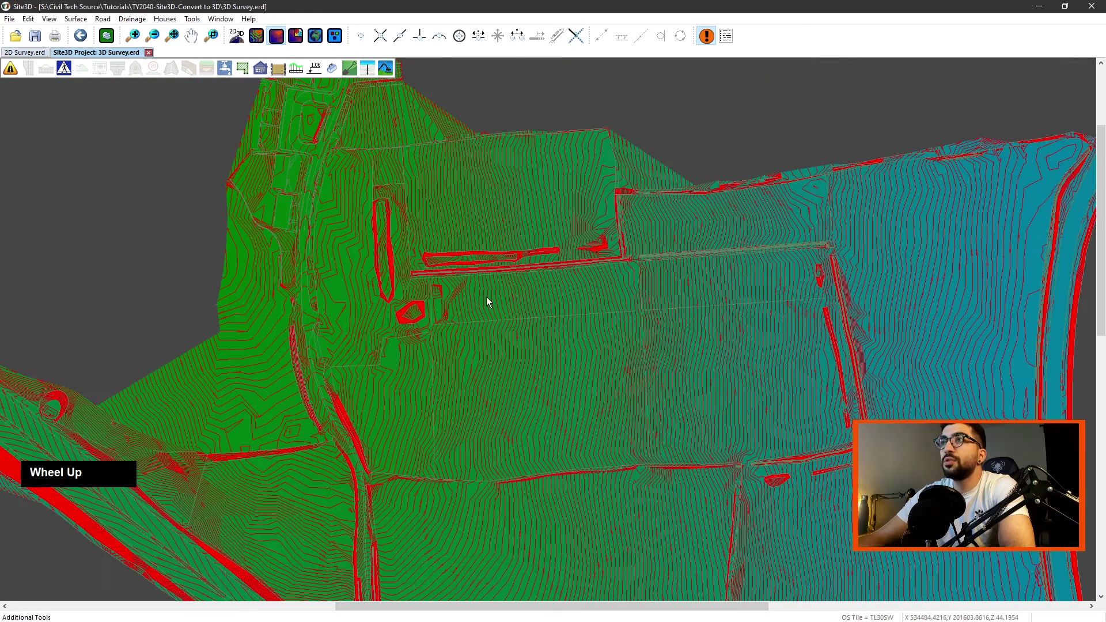
left_click(294, 35)
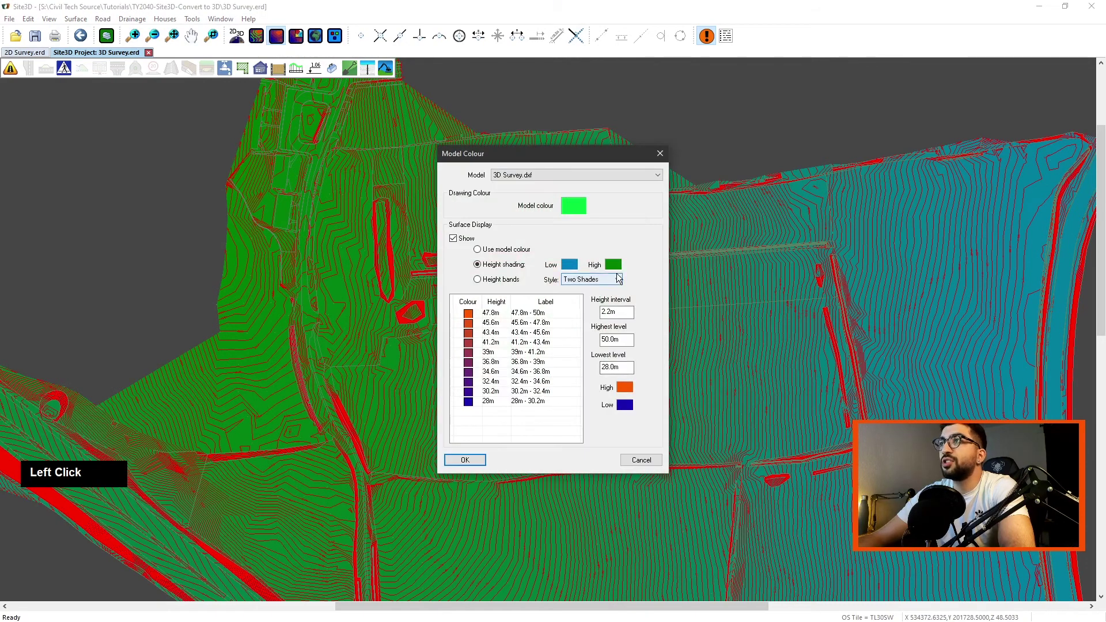
left_click(477, 279)
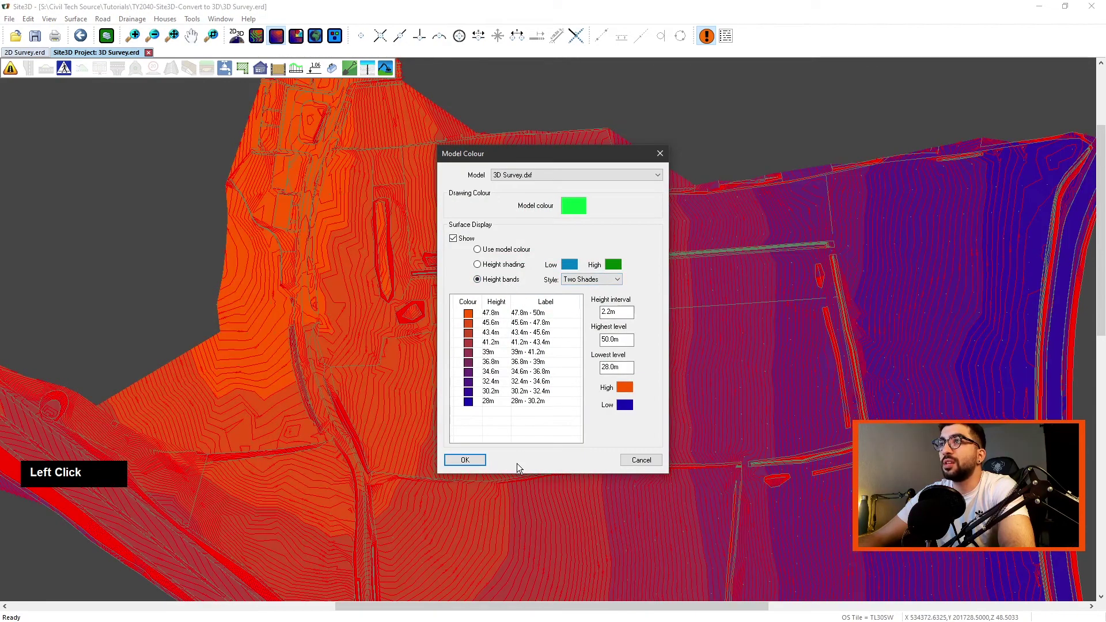
left_click(466, 460)
Set the 3D survey's contours to the grey-and-black colour default
left_click(251, 38)
left_click(443, 363)
left_click(449, 388)
Examine the dark contours against the height bands across the whole site in plan
middle_click_drag(513, 377, 510, 302)
scroll(554, 354, "down", 5)
scroll(483, 282, "up", 8)
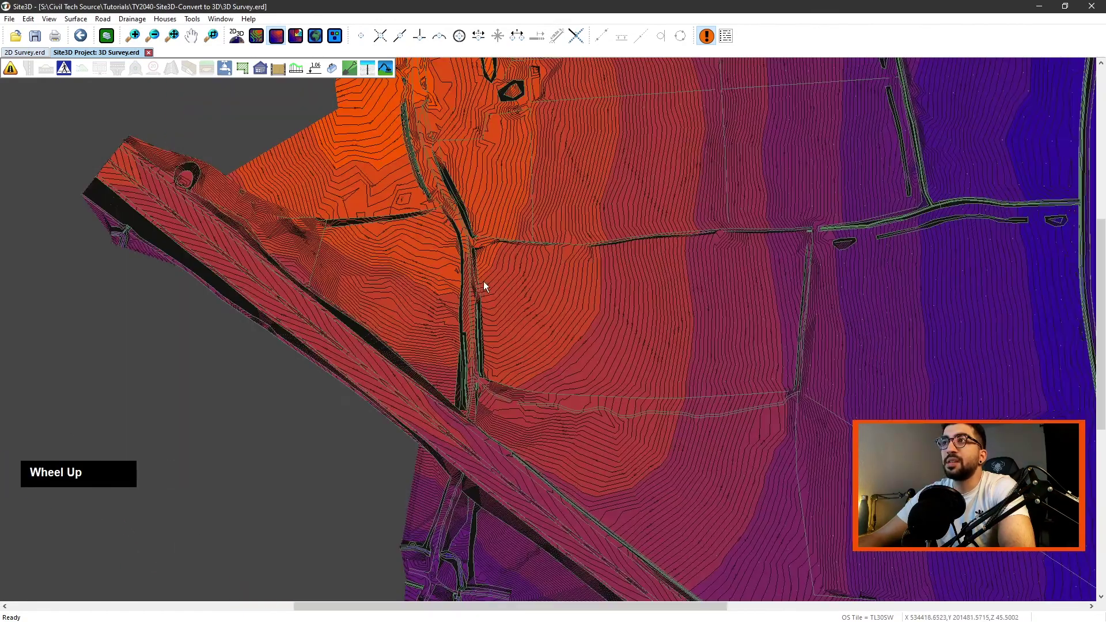
scroll(395, 267, "down", 4)
scroll(395, 266, "down", 1)
scroll(380, 265, "up", 12)
scroll(475, 189, "down", 5)
middle_click_drag(505, 262, 416, 389)
scroll(415, 386, "down", 6)
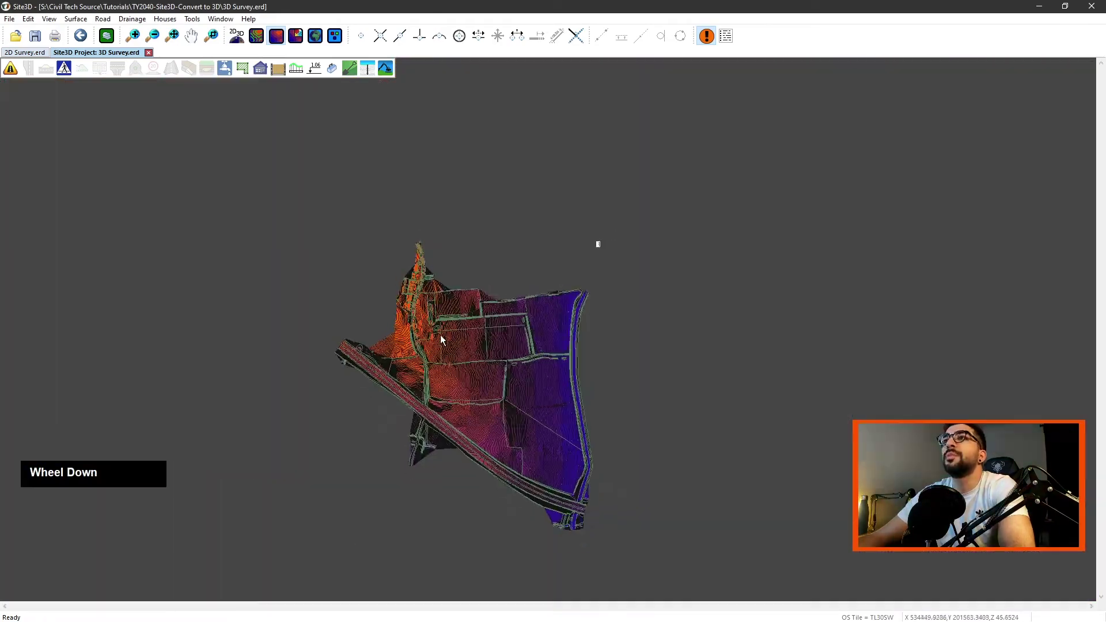
scroll(570, 365, "up", 5)
middle_click_drag(570, 366, 398, 353)
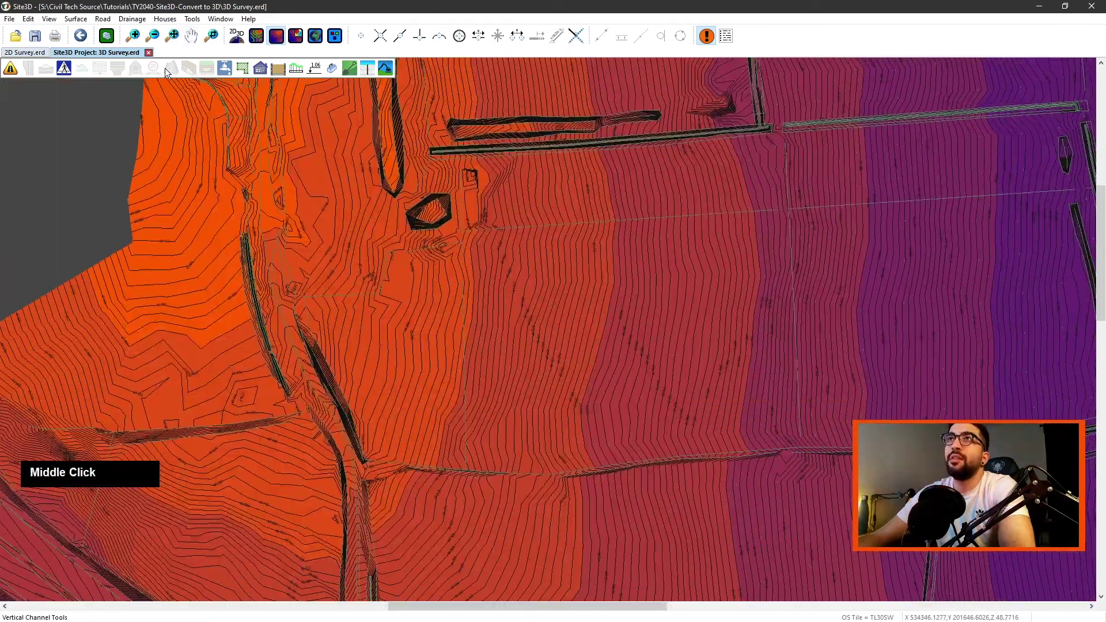
Show the survey in a 3D view beside the plan, and orbit it to see the overall terrain
left_click(316, 37)
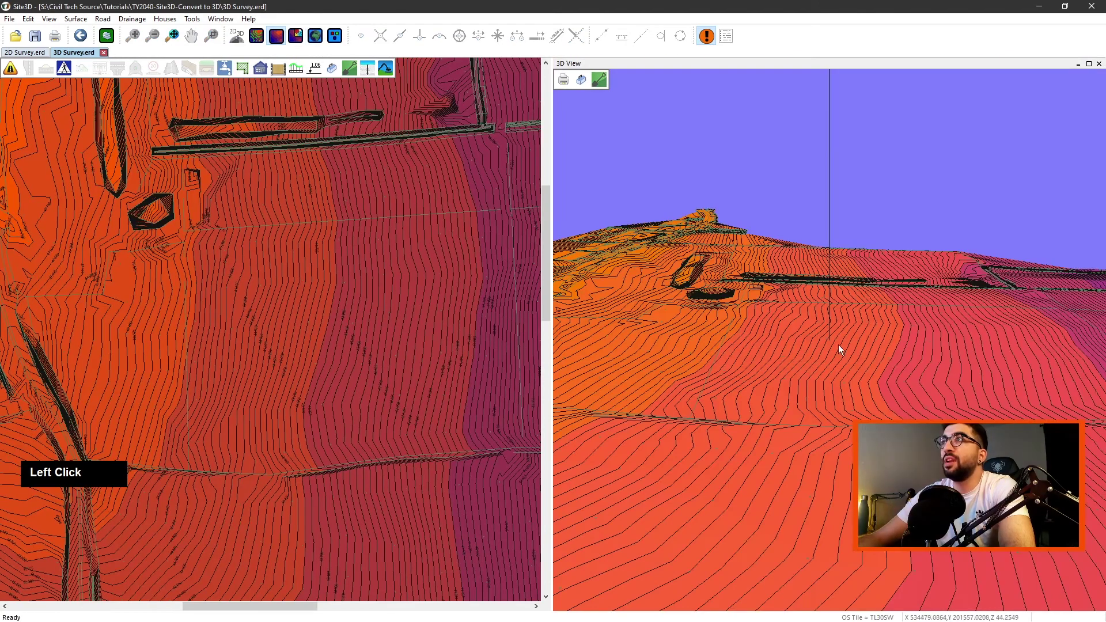
scroll(814, 354, "down", 3)
middle_click_drag(815, 355, 592, 403)
scroll(775, 401, "up", 2)
scroll(775, 400, "down", 2)
middle_click_drag(769, 404, 723, 424)
left_click_drag(723, 424, 862, 296)
scroll(803, 365, "down", 3)
left_click_drag(802, 365, 804, 406)
scroll(806, 399, "up", 5)
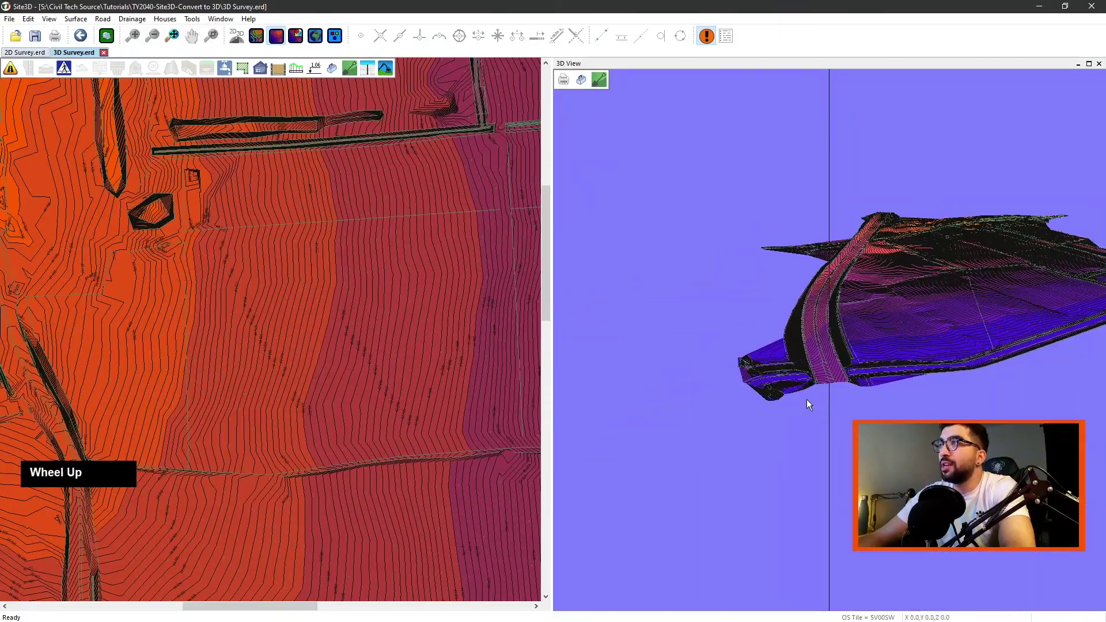
Examine the curved road embankment and the adjoining slopes in the 3D view
scroll(881, 386, "up", 2)
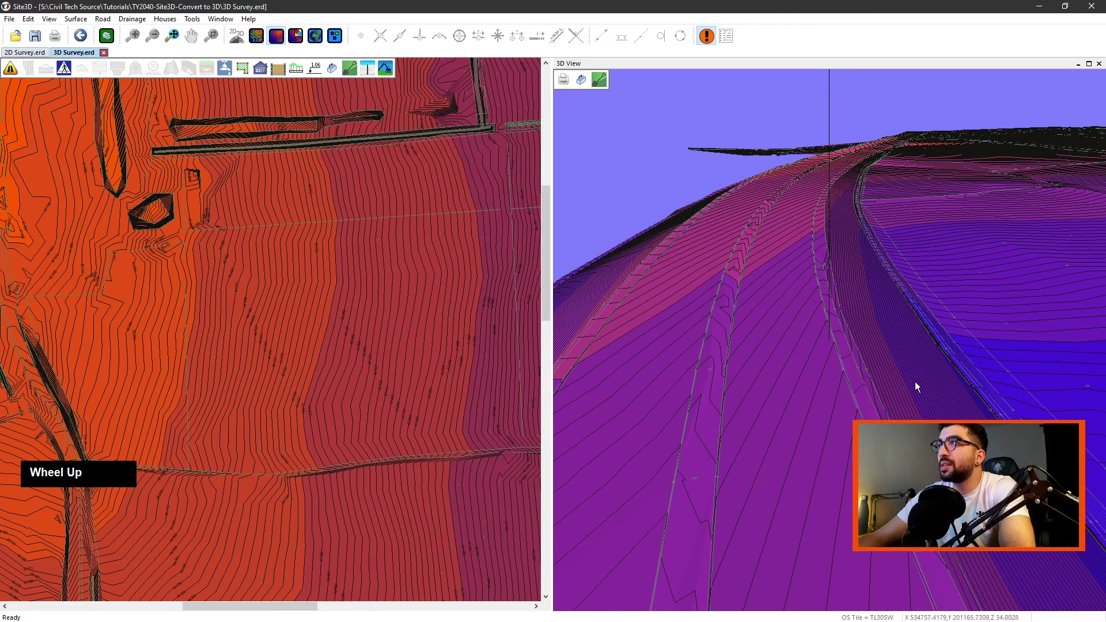
scroll(742, 382, "down", 2)
mouse_move(741, 382)
middle_mouse_down()
mouse_move(819, 346)
mouse_move(748, 392)
middle_mouse_up()
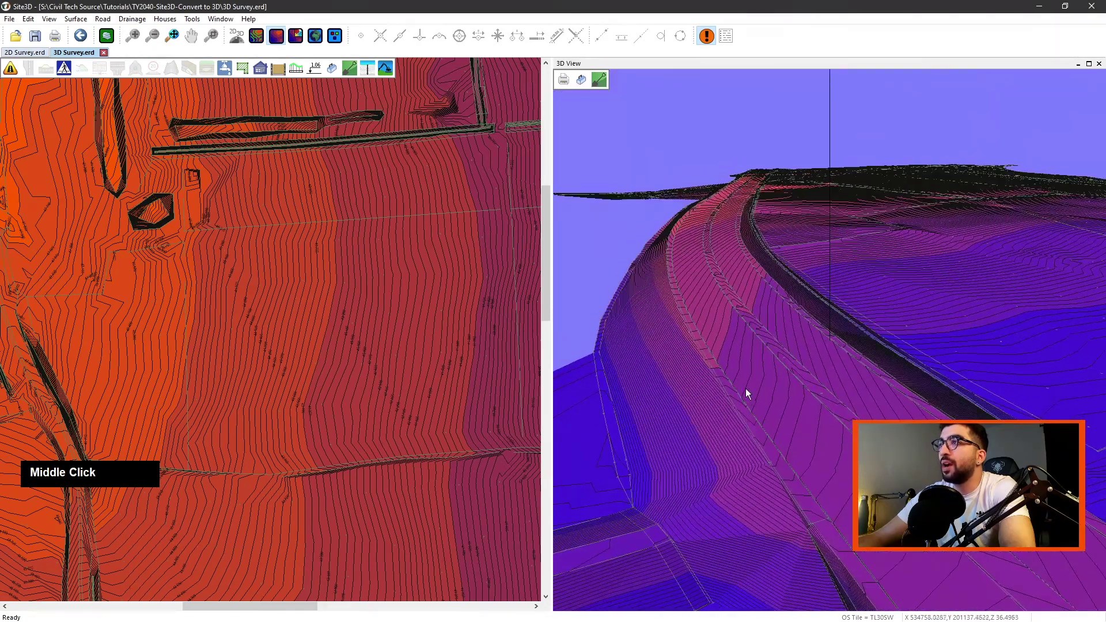
scroll(738, 431, "down", 4)
left_click_drag(736, 442, 758, 419)
scroll(683, 464, "up", 3)
middle_click_drag(683, 464, 808, 484)
scroll(829, 340, "down", 2)
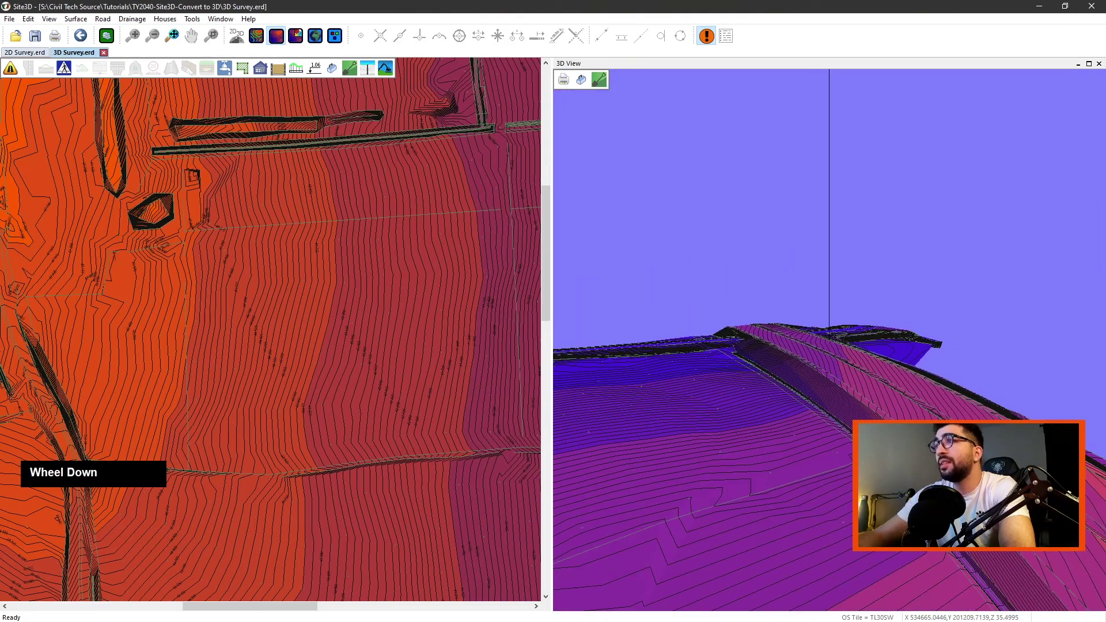
Inspect the terrain in the 3D view from several directions, including from above
scroll(806, 405, "down", 5)
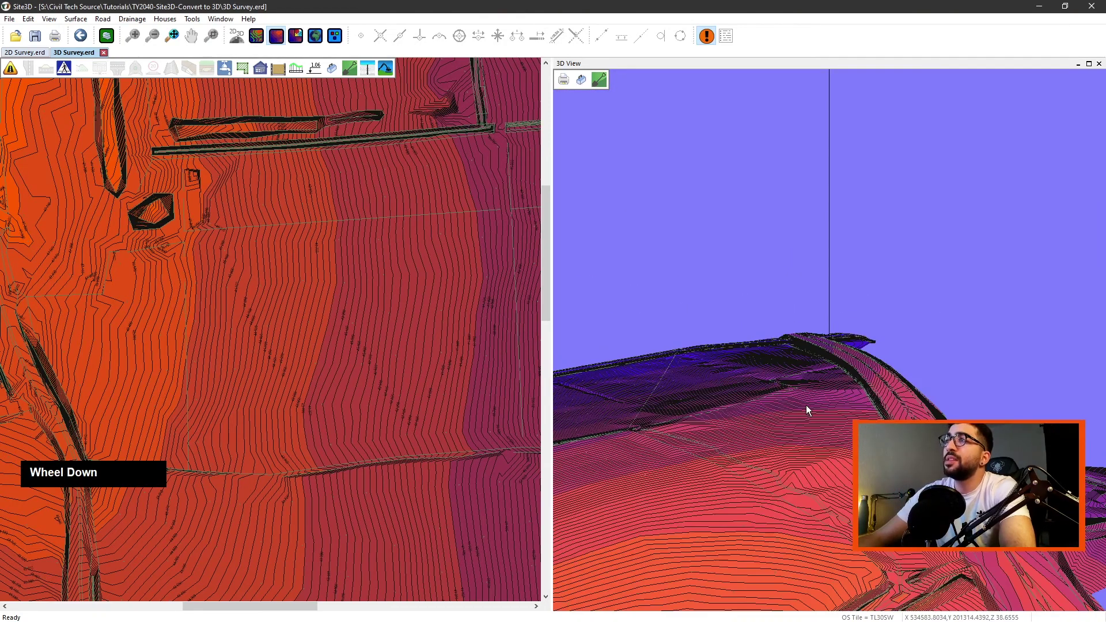
middle_click_drag(806, 406, 715, 481)
scroll(714, 483, "up", 4)
scroll(696, 494, "down", 5)
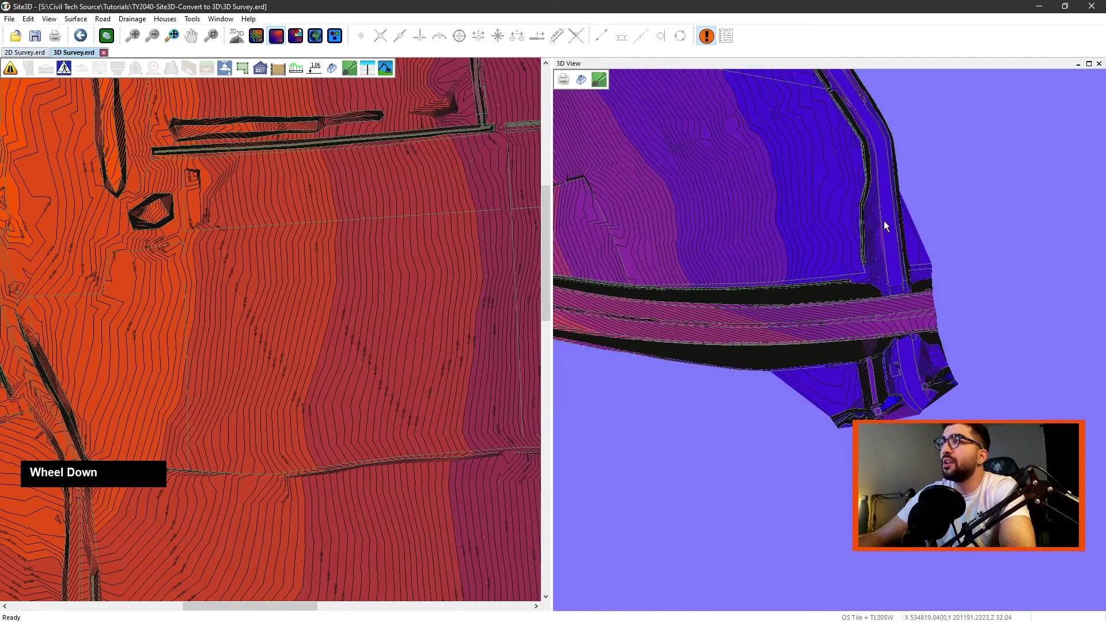
middle_click_drag(822, 289, 831, 597)
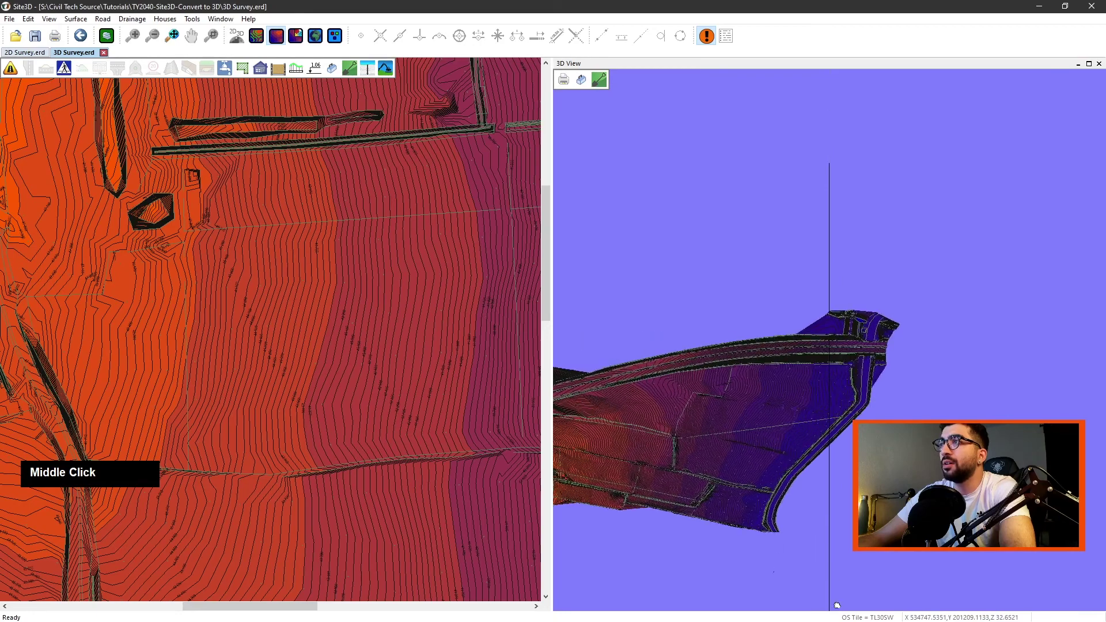
Inspect the contoured fields and watercourses in the plan alongside the 3D view
middle_click_drag(323, 253, 271, 247)
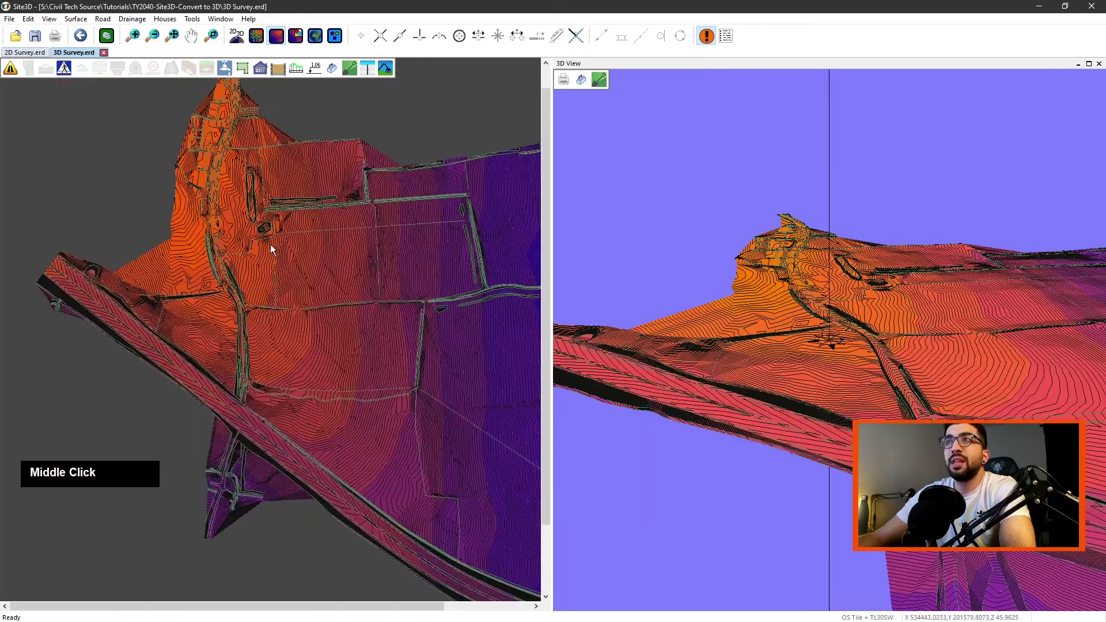
scroll(273, 246, "up", 5)
middle_click_drag(392, 232, 229, 222)
scroll(349, 232, "down", 2)
scroll(410, 243, "down", 3)
scroll(213, 234, "up", 5)
scroll(216, 237, "down", 2)
middle_click(308, 252)
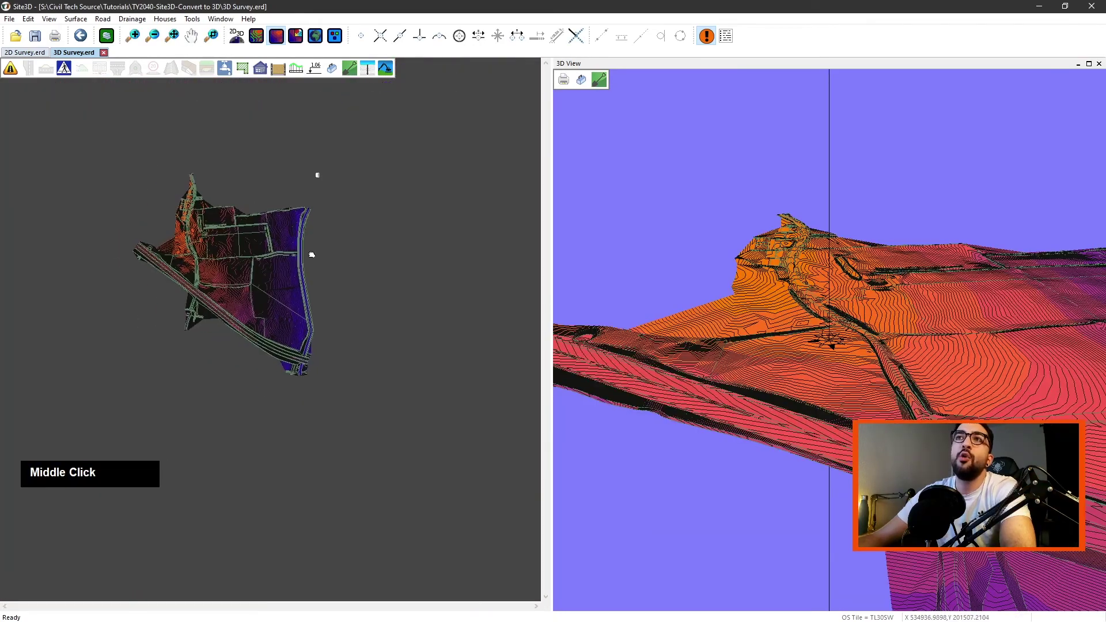
scroll(257, 262, "up", 5)
middle_click_drag(197, 232, 404, 247)
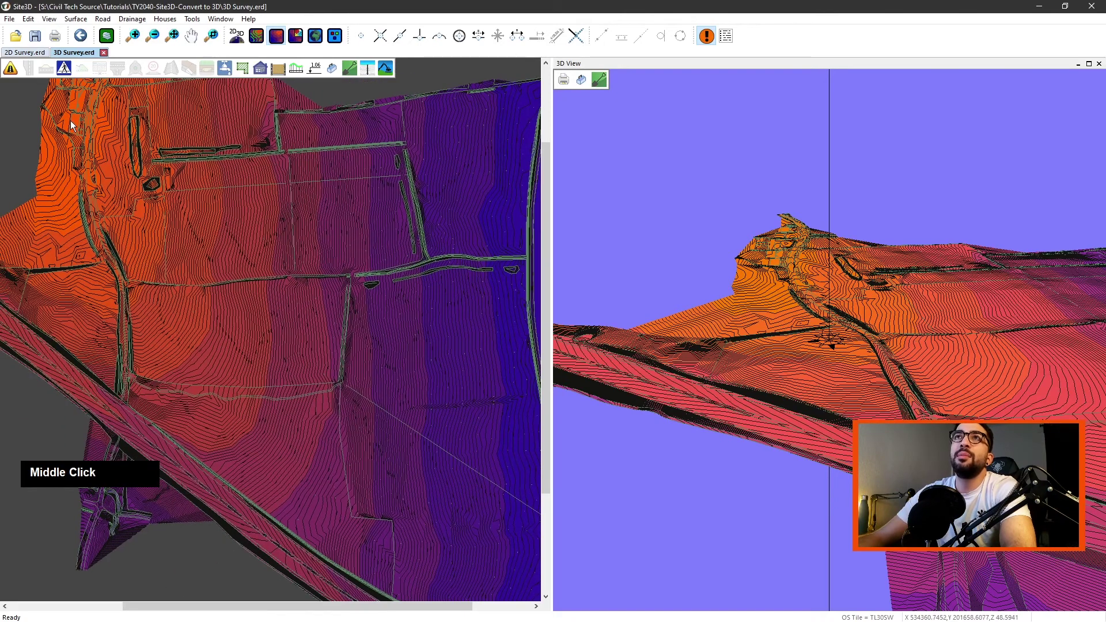
Try to save the 3D Survey project, and dismiss the licence window
left_click(35, 36)
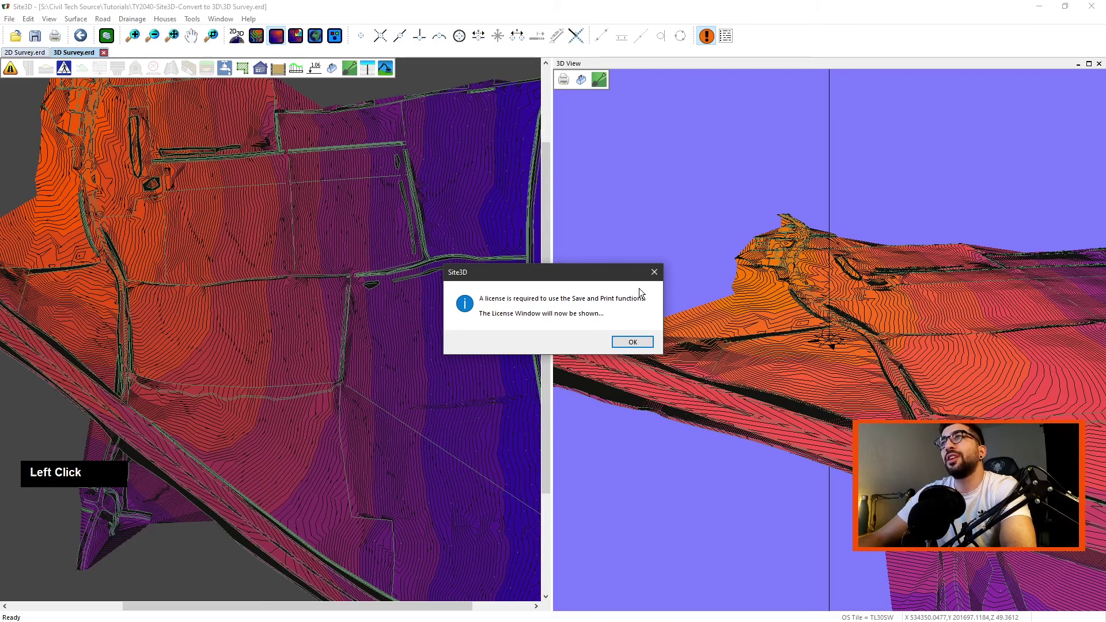
left_click(654, 272)
left_click(651, 448)
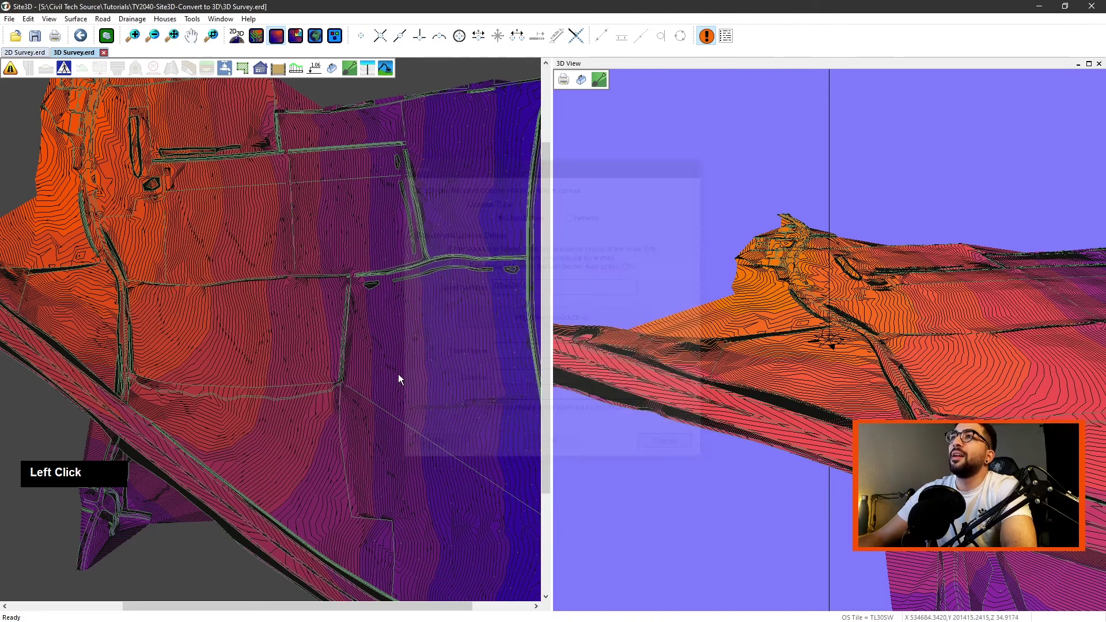
Inspect the contours in plan, and review the formats the project can be exported to, including AutoCAD DWG
scroll(361, 316, "down", 5)
scroll(261, 315, "up", 10)
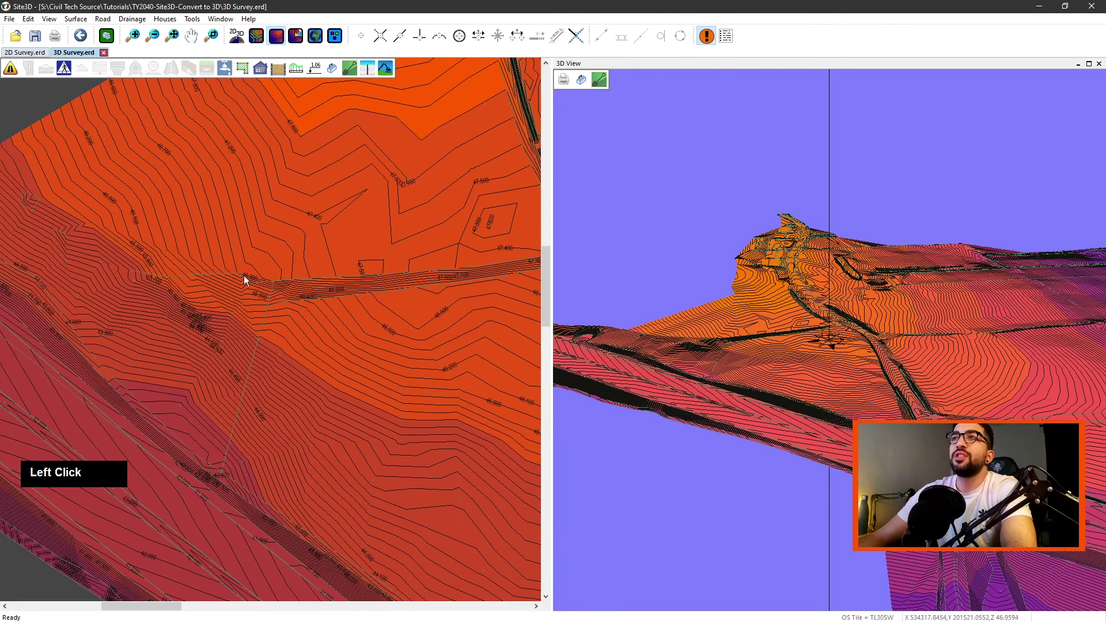
scroll(298, 271, "down", 5)
scroll(370, 275, "up", 8)
scroll(232, 254, "down", 1)
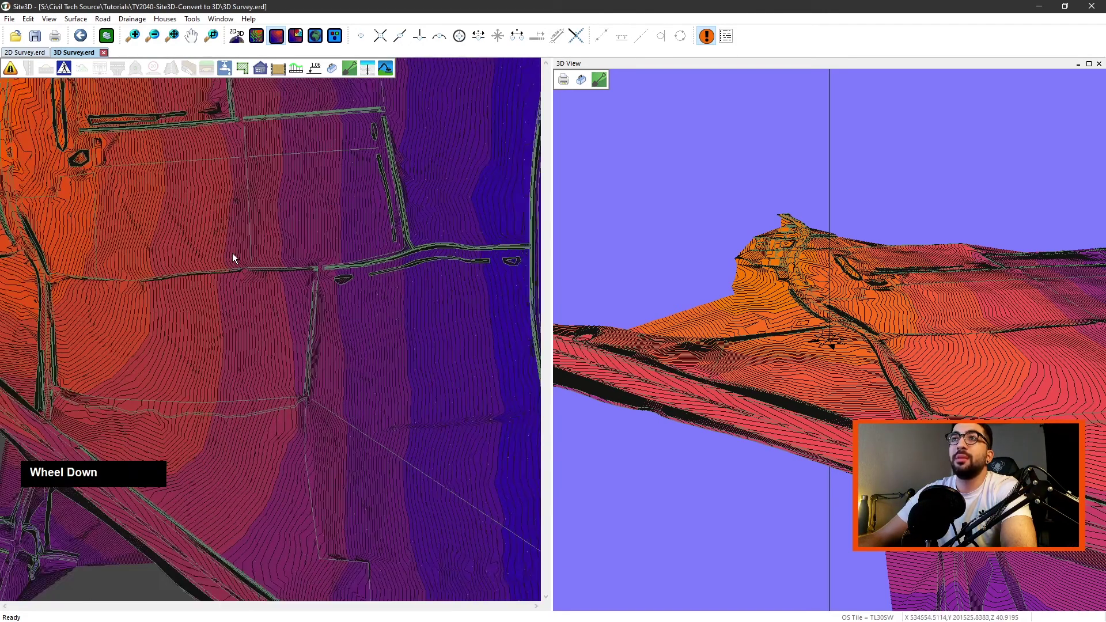
scroll(233, 253, "down", 3)
left_click(244, 246)
left_click(12, 19)
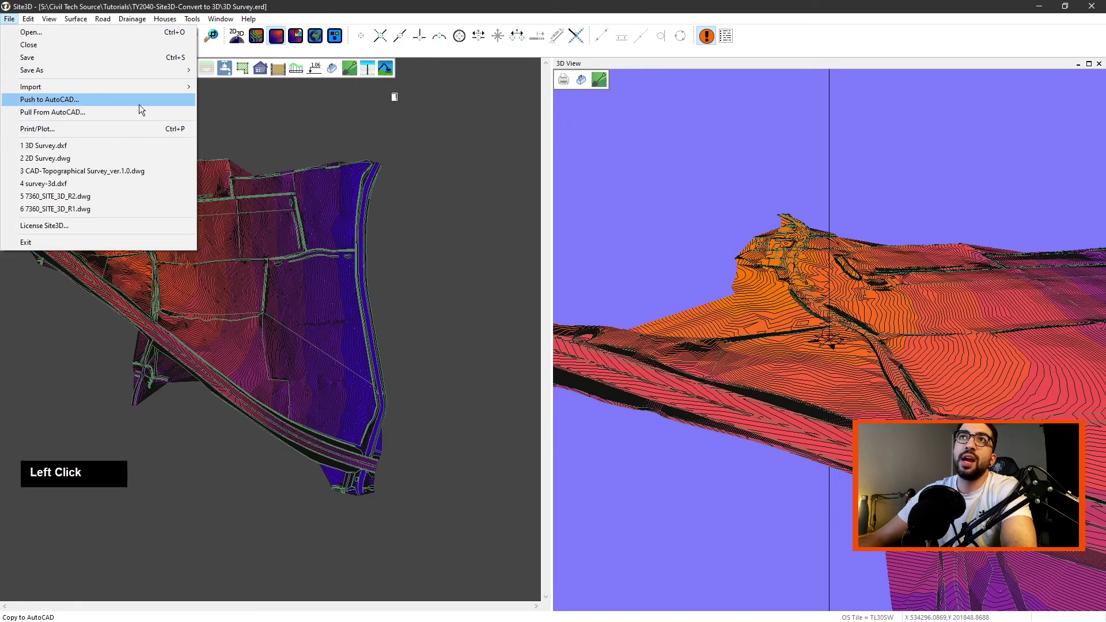
mouse_move(79, 71)
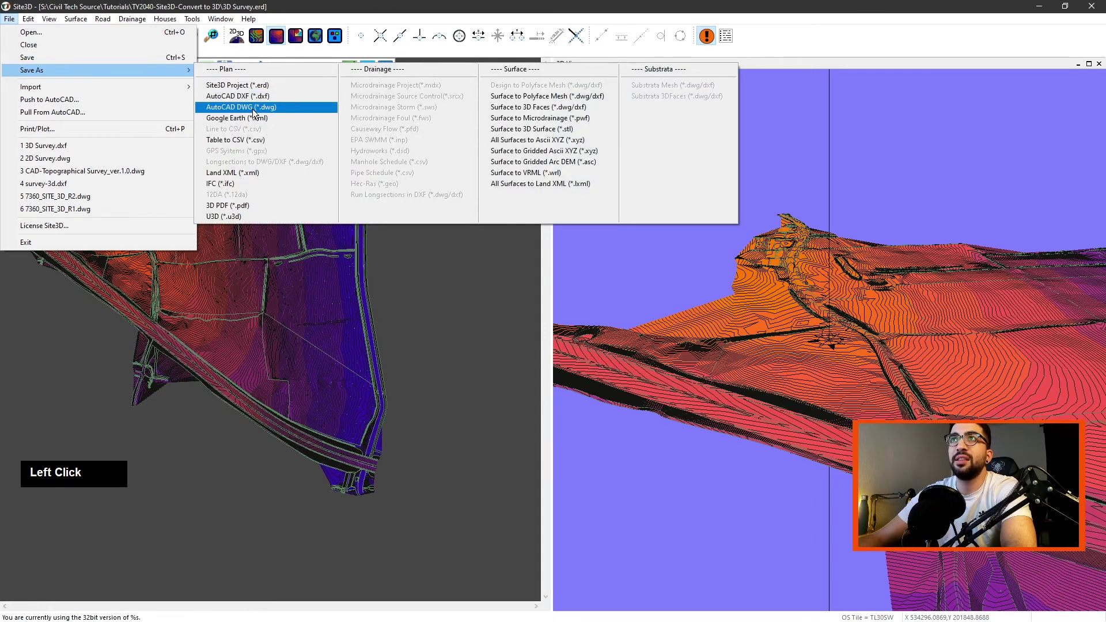
left_click(448, 321)
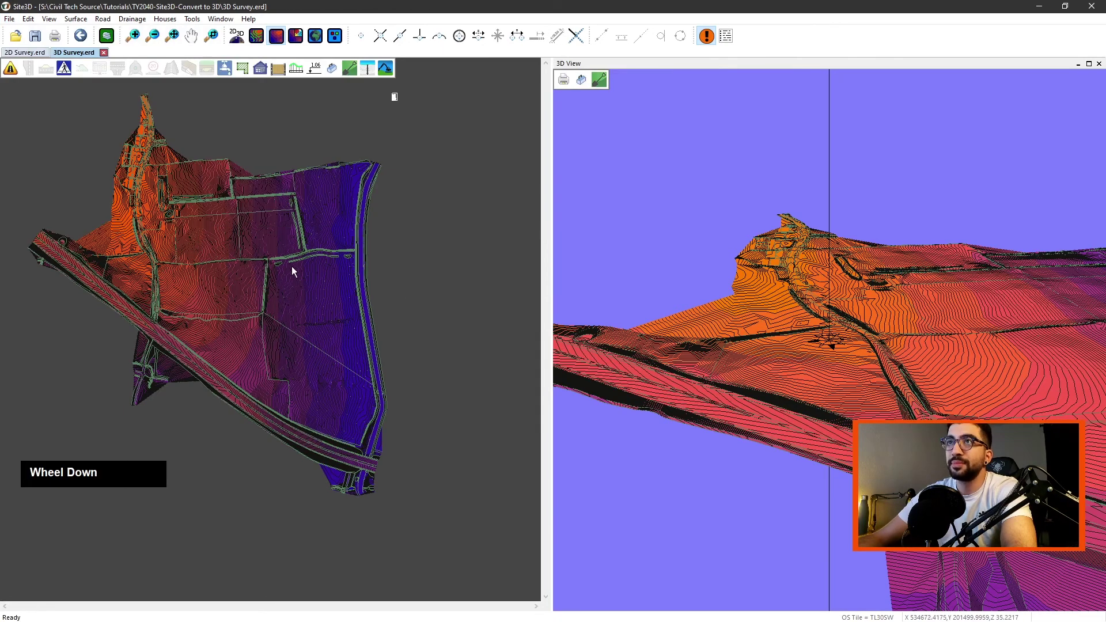
Review the import formats and the 3D PDF and U3D export options
scroll(210, 262, "up", 5)
scroll(419, 282, "down", 3)
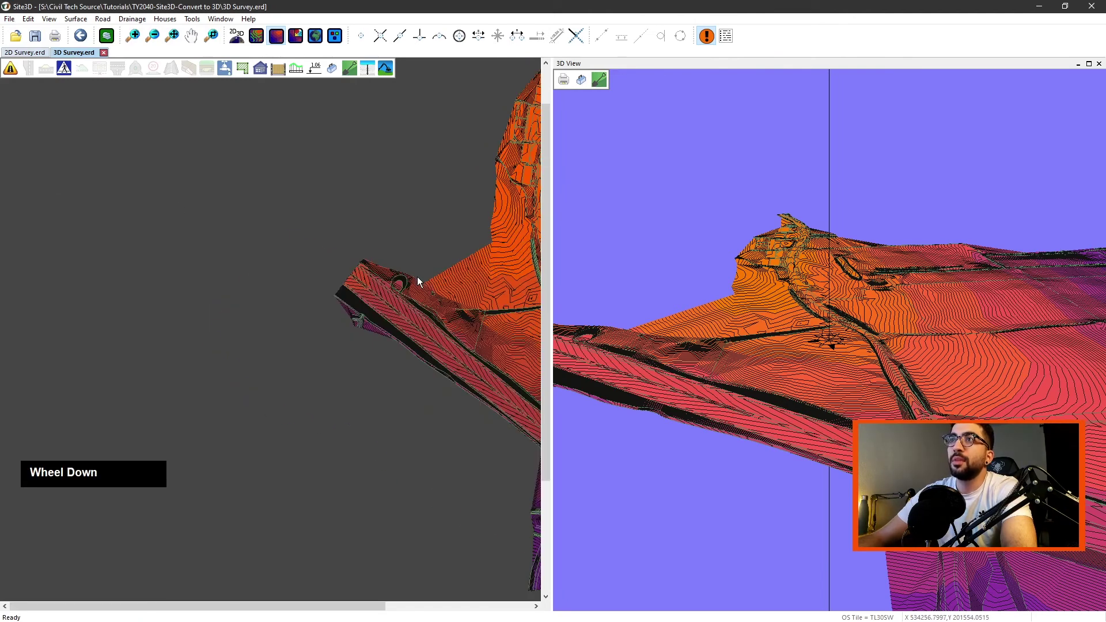
left_click(9, 18)
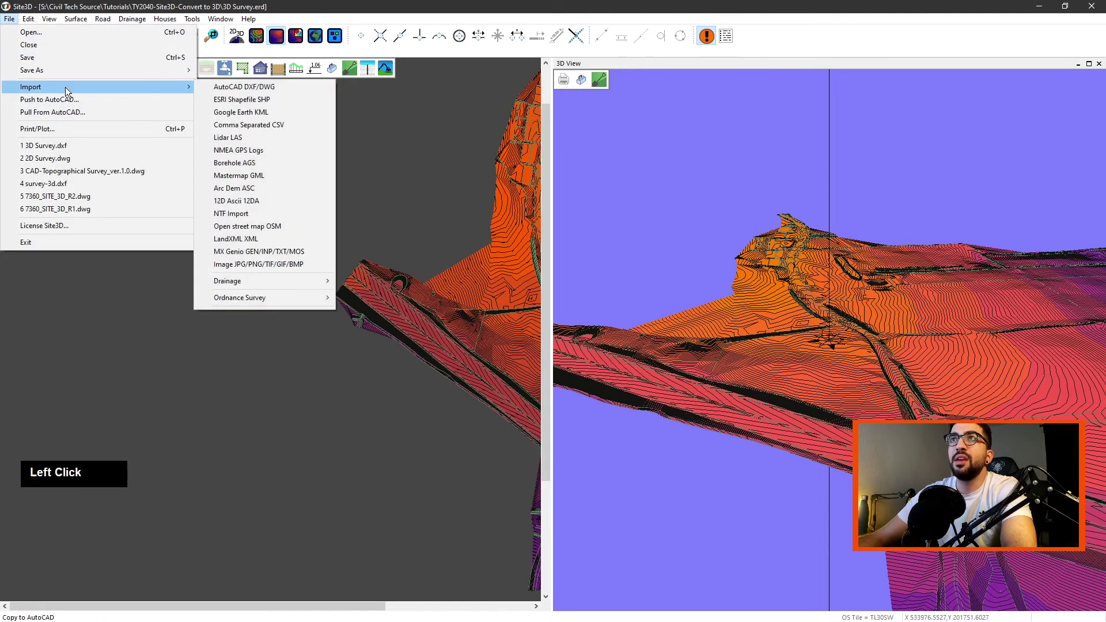
mouse_move(98, 76)
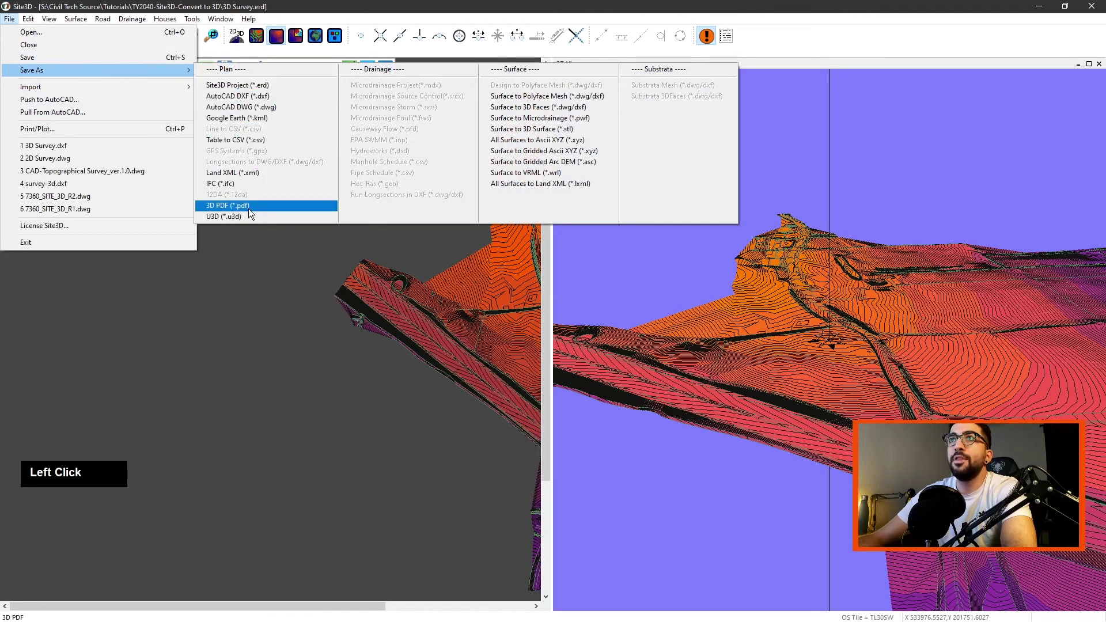
left_click(413, 284)
Examine the contour labels around the circular hollow beside the western end of the road embankment
scroll(428, 272, "down", 4)
middle_click_drag(429, 272, 295, 251)
scroll(295, 251, "up", 6)
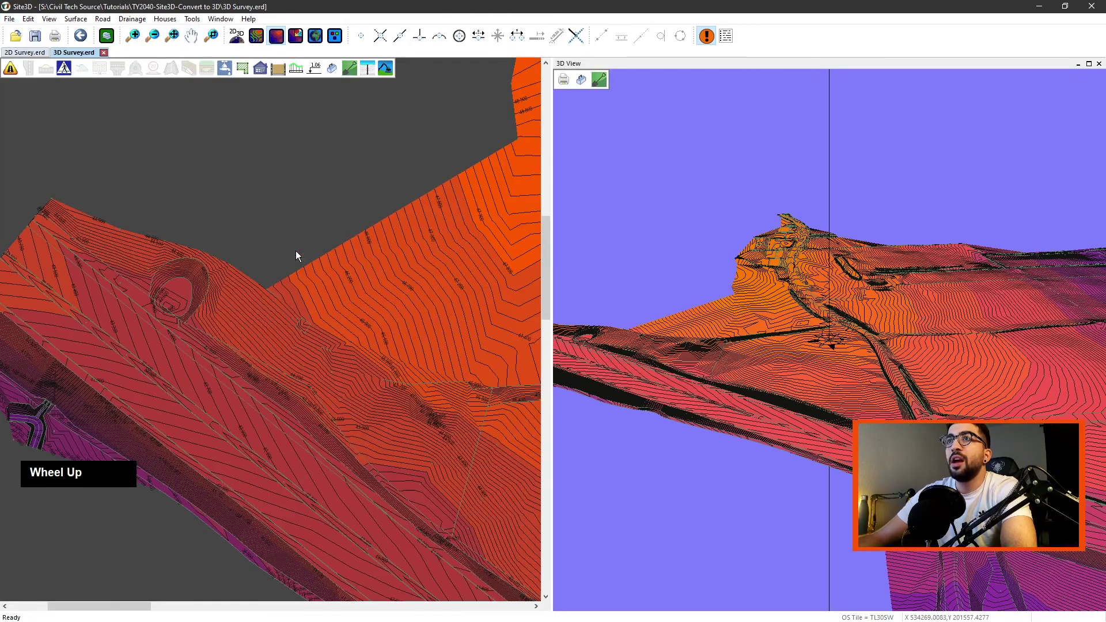
scroll(161, 289, "up", 4)
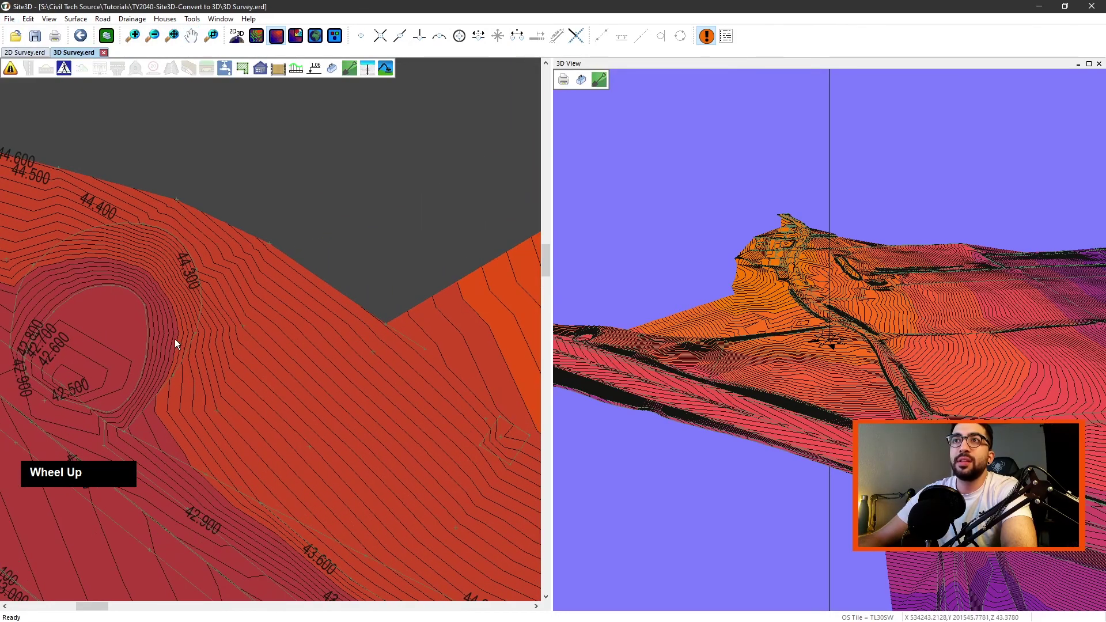
scroll(158, 323, "down", 2)
scroll(409, 310, "down", 8)
left_click(363, 304)
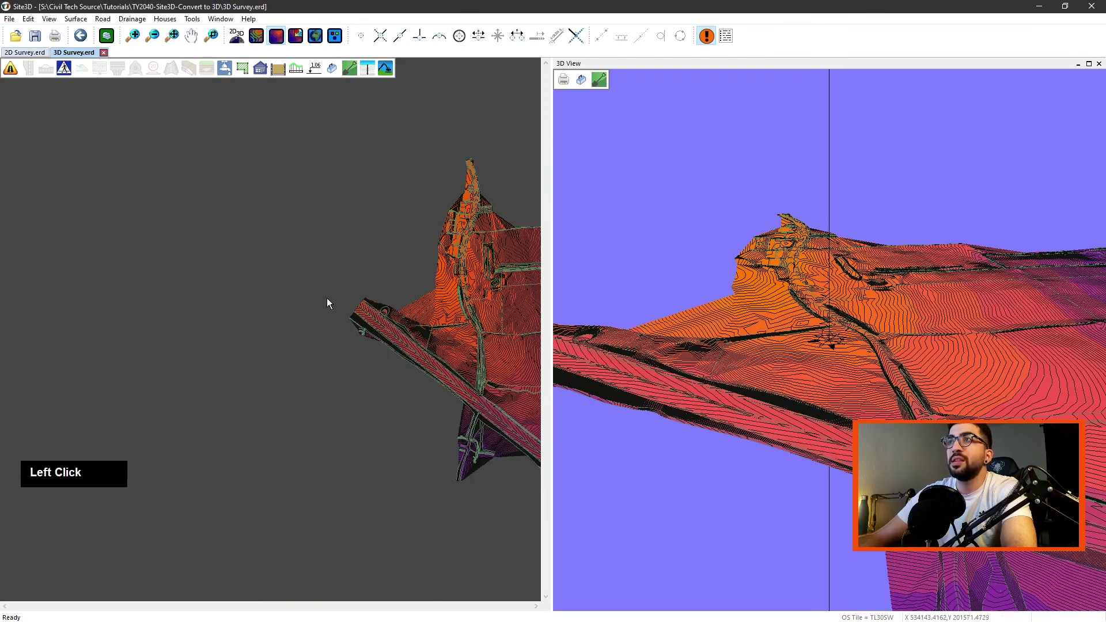
Examine the contours around the long ditches and mounds in the northern fields
middle_click_drag(366, 265, 190, 250)
scroll(275, 217, "up", 8)
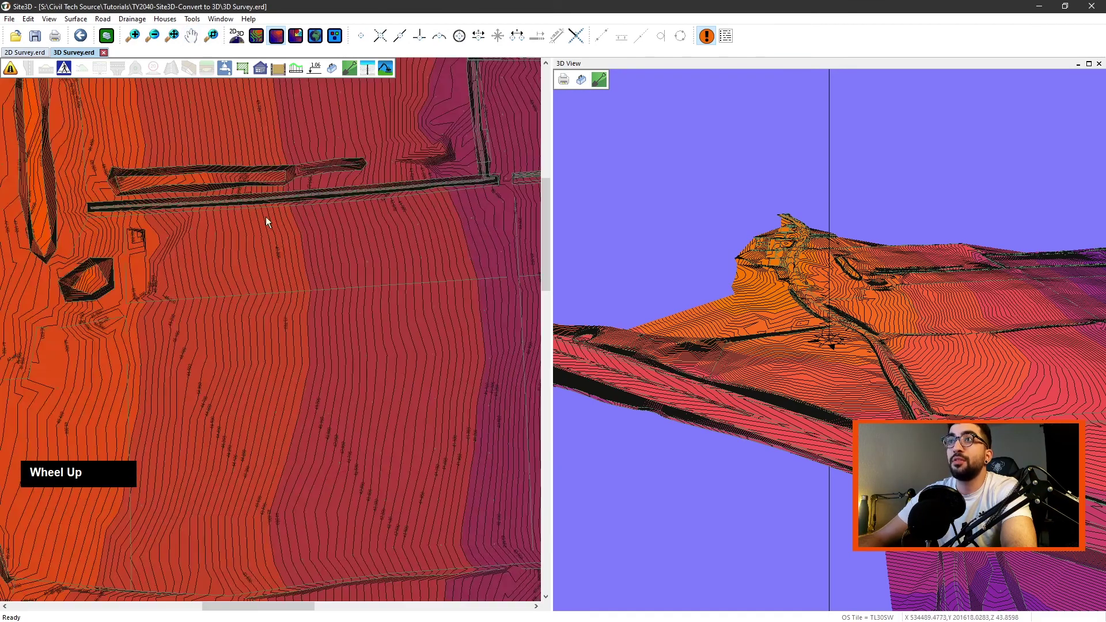
scroll(194, 168, "down", 1)
scroll(201, 169, "down", 3)
scroll(157, 139, "up", 2)
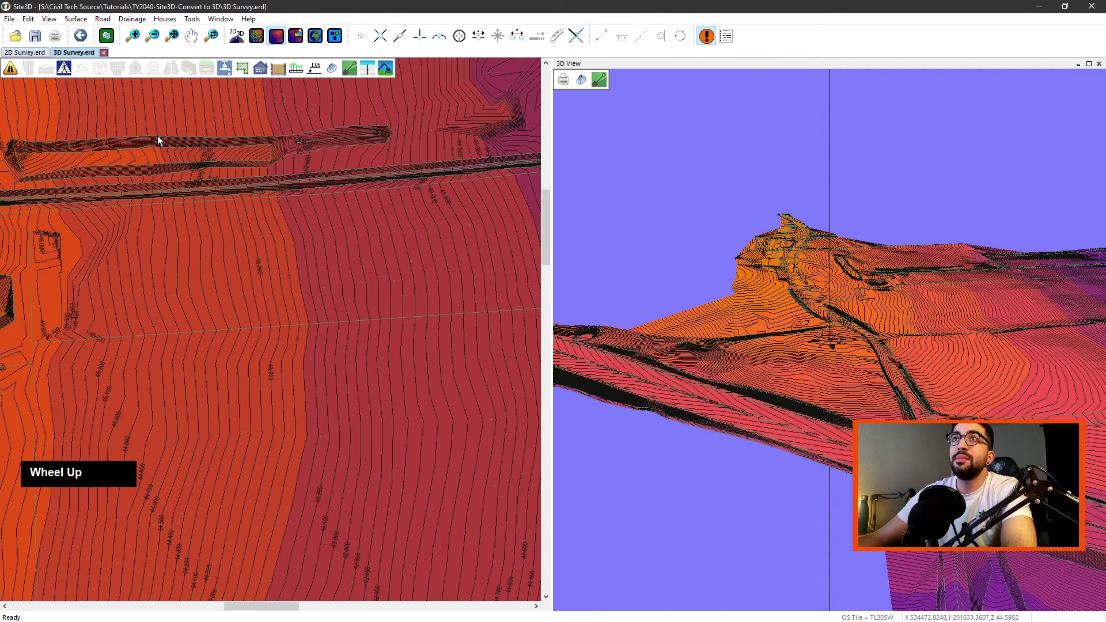
scroll(150, 153, "down", 1)
scroll(207, 238, "down", 1)
left_click(205, 236)
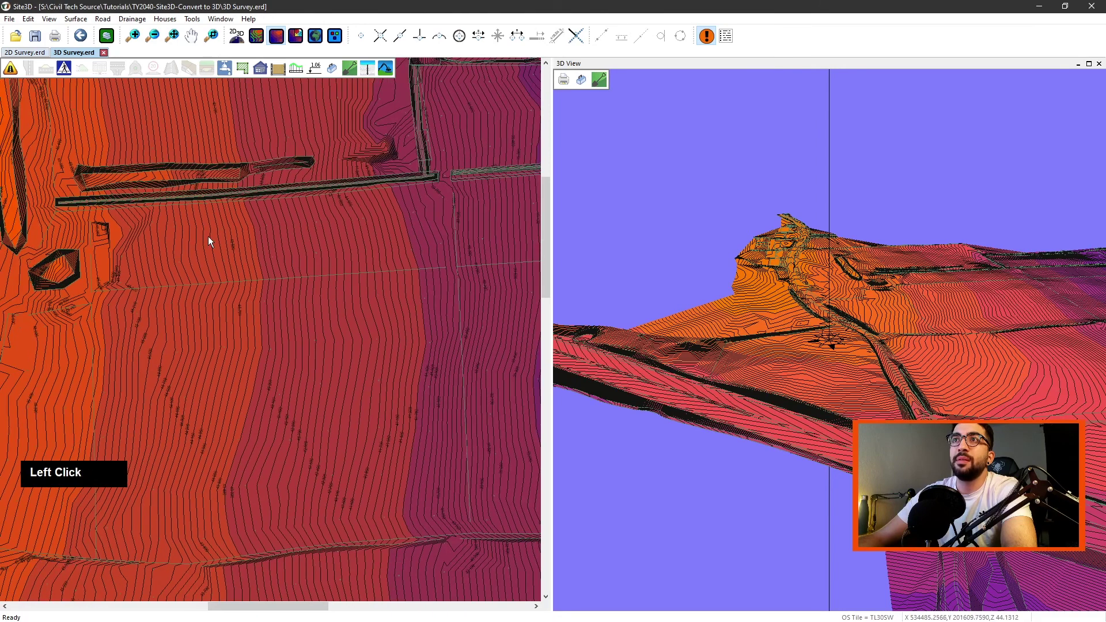
middle_click_drag(263, 230, 278, 317)
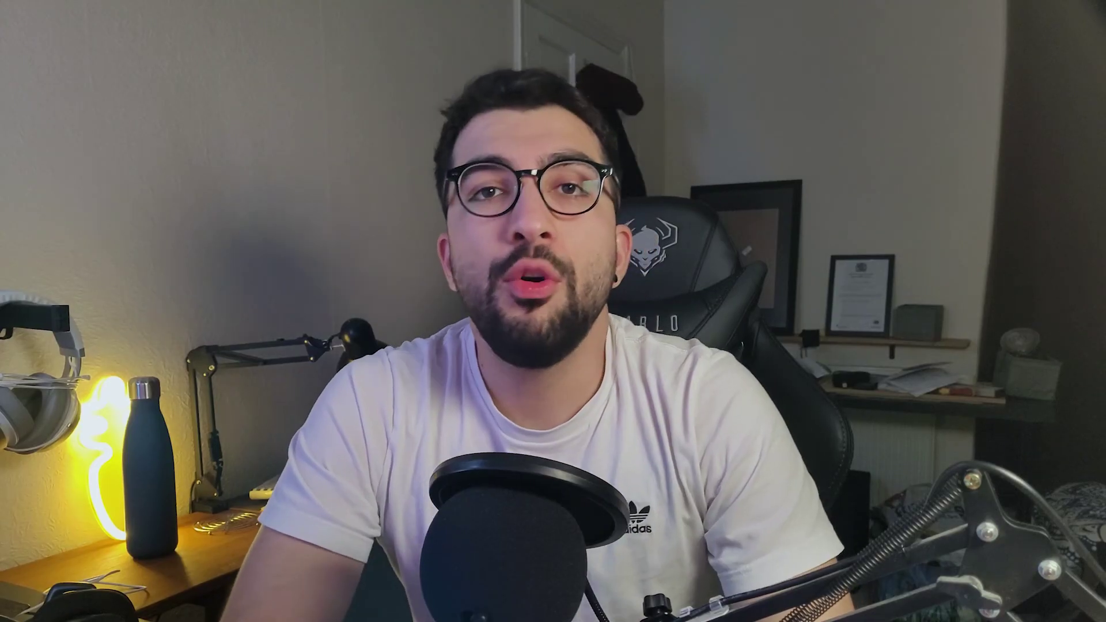